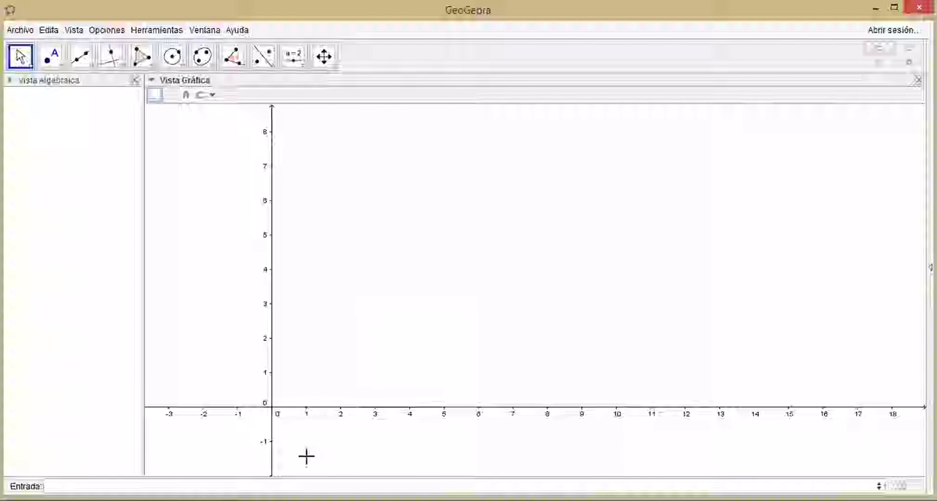
Define the function f(x)=x and plot it in the graphics view.
left_click(301, 484)
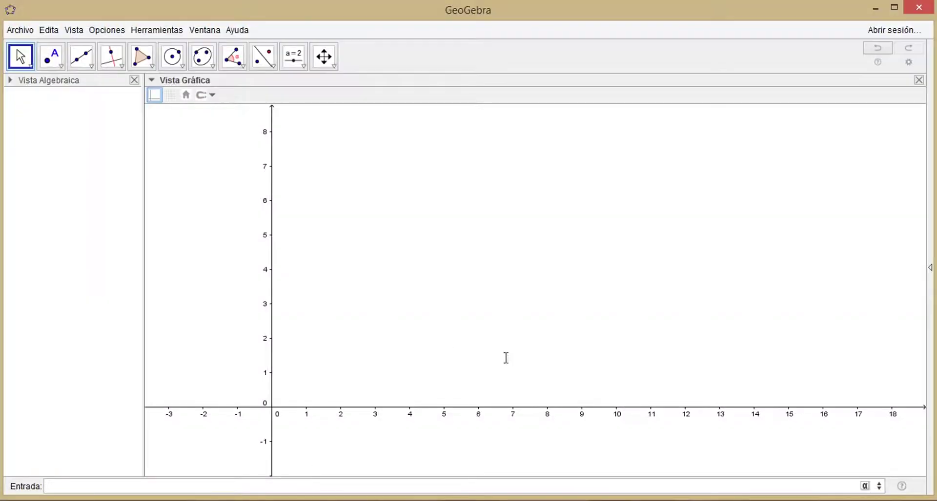
type("f(x)=x")
key("Return")
key("Return")
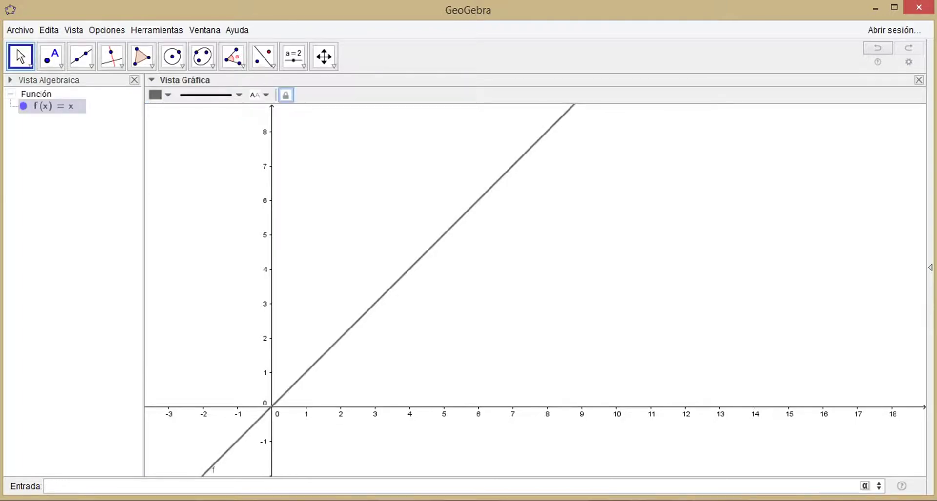
Add an input box titled f linked to f(x) = x and place it in the graph's upper-right area.
left_click(303, 66)
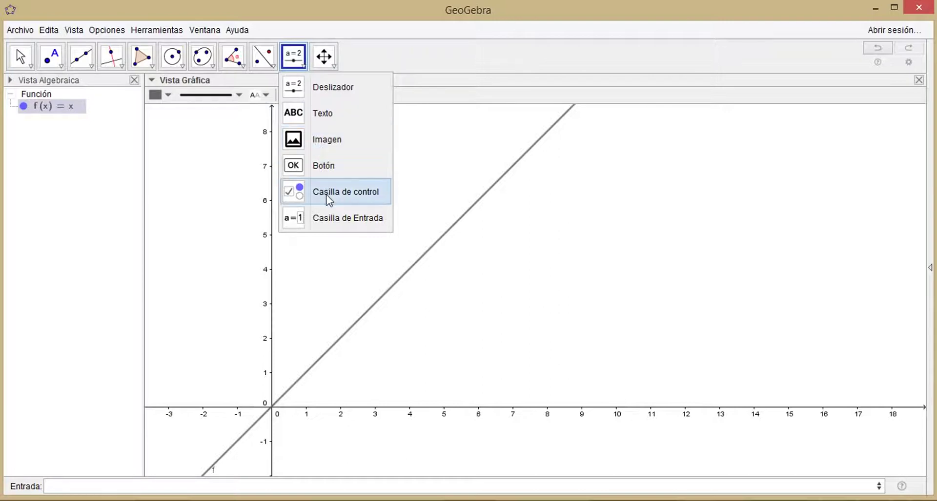
left_click(336, 221)
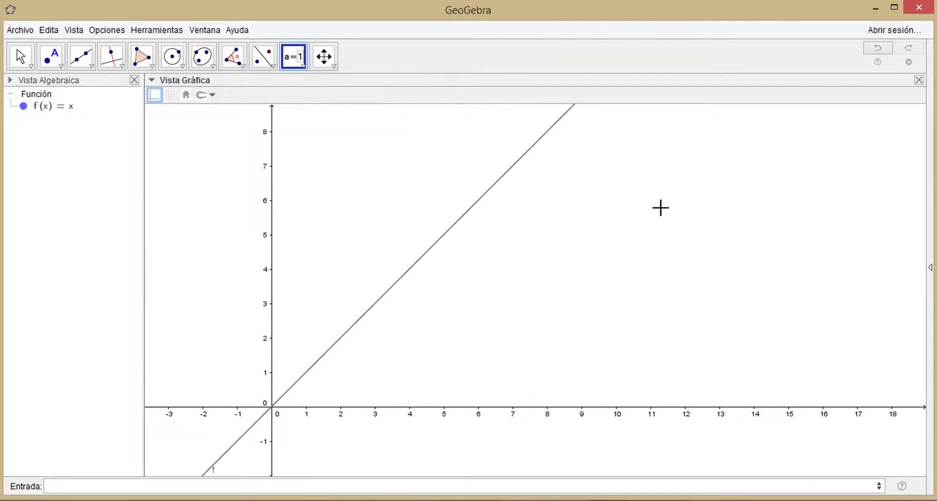
left_click(699, 362)
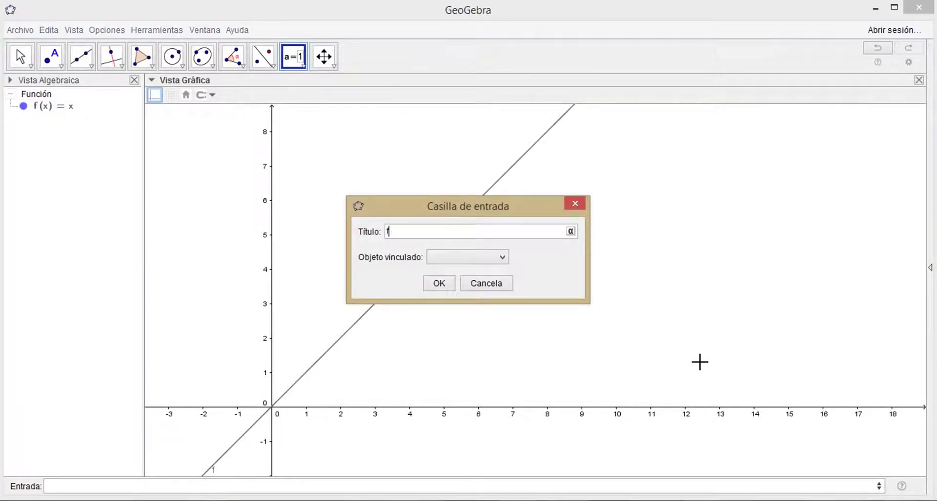
left_click(503, 261)
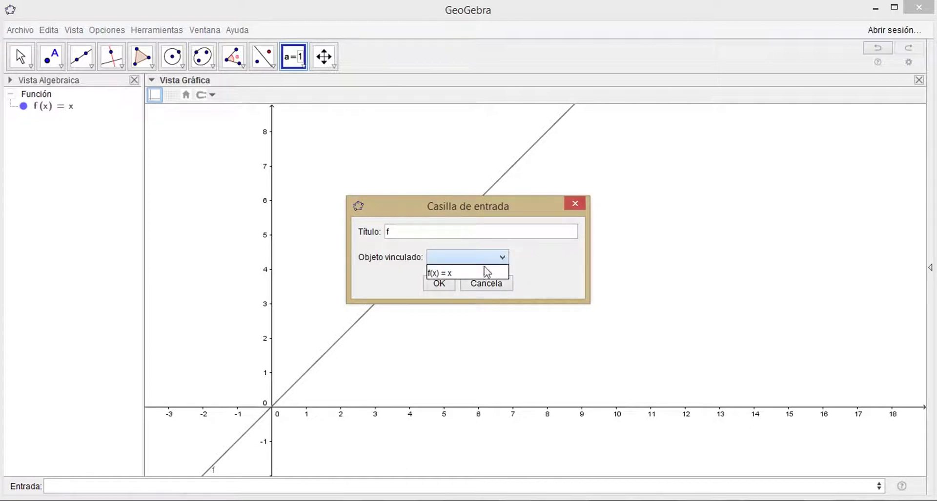
left_click(476, 272)
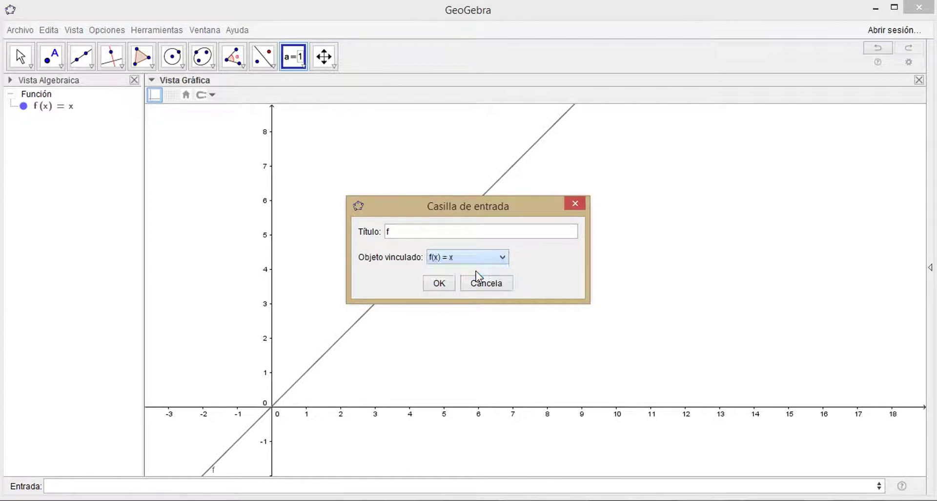
left_click(438, 286)
left_click_drag(694, 220, 722, 139)
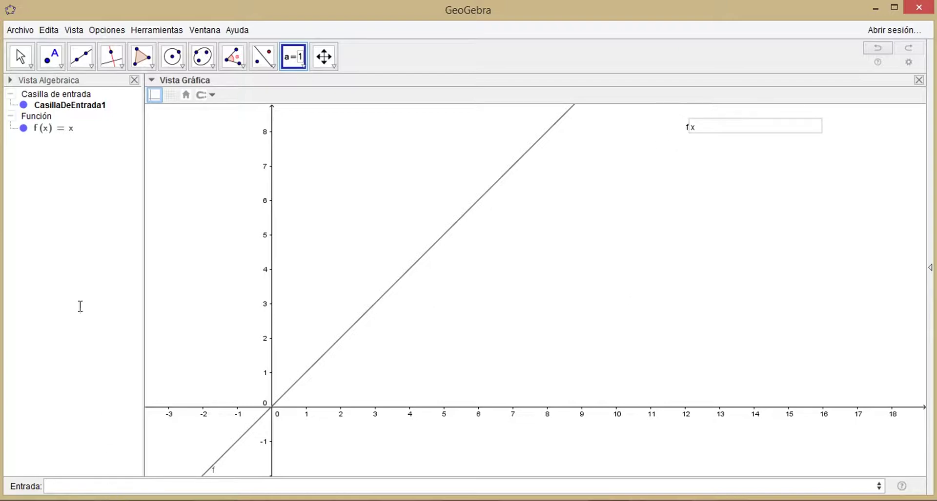
left_click(20, 55)
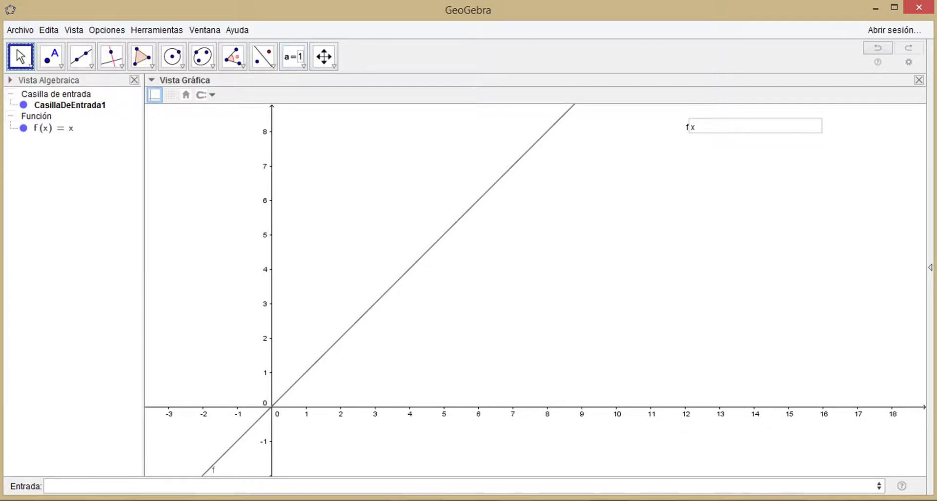
Define the number x_0=2.
left_click(204, 488)
type("x_0")
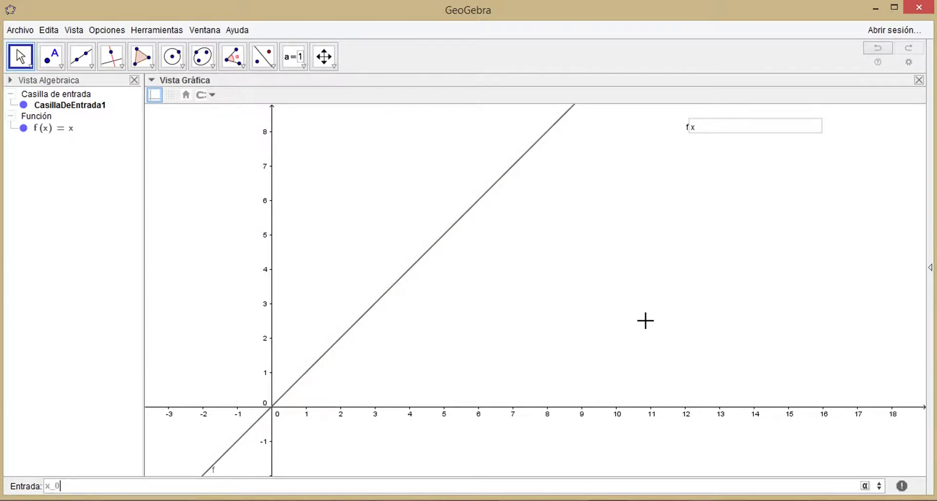
type("=")
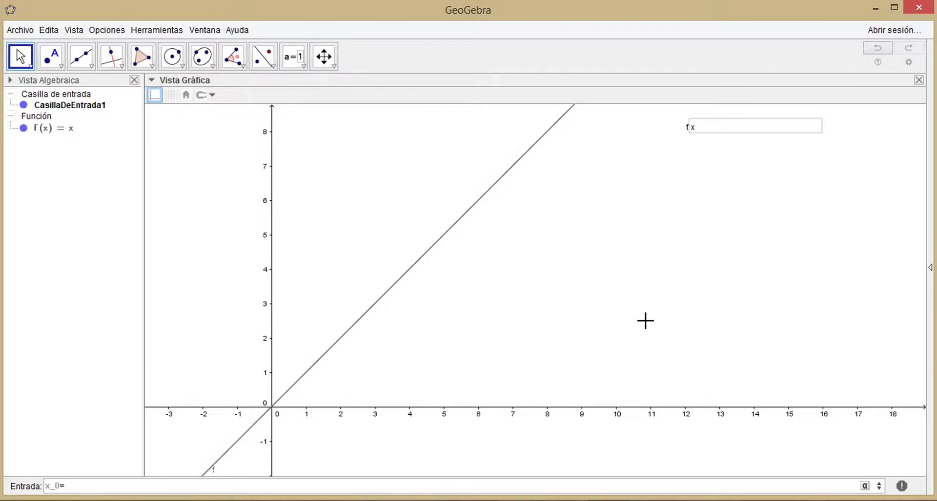
type("2")
key("Return")
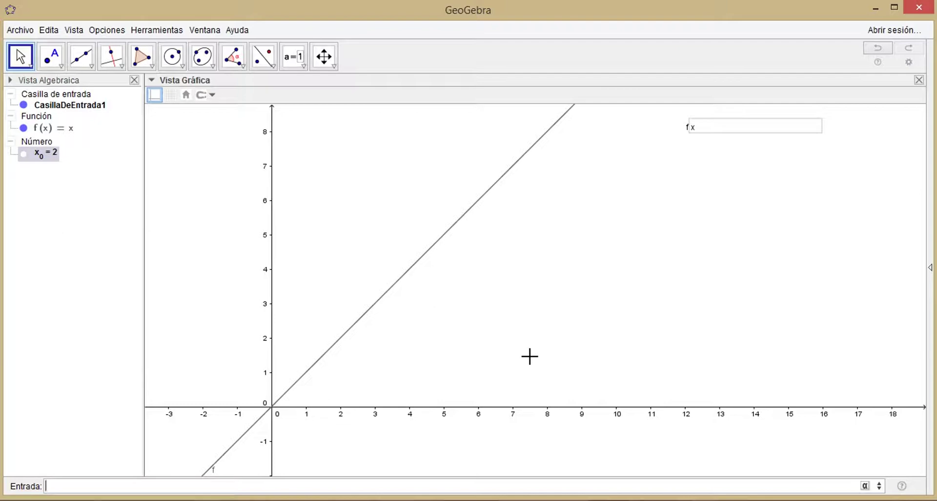
Define the numbers eps=1 and delta = 1.5.
type("eps=1")
key("Return")
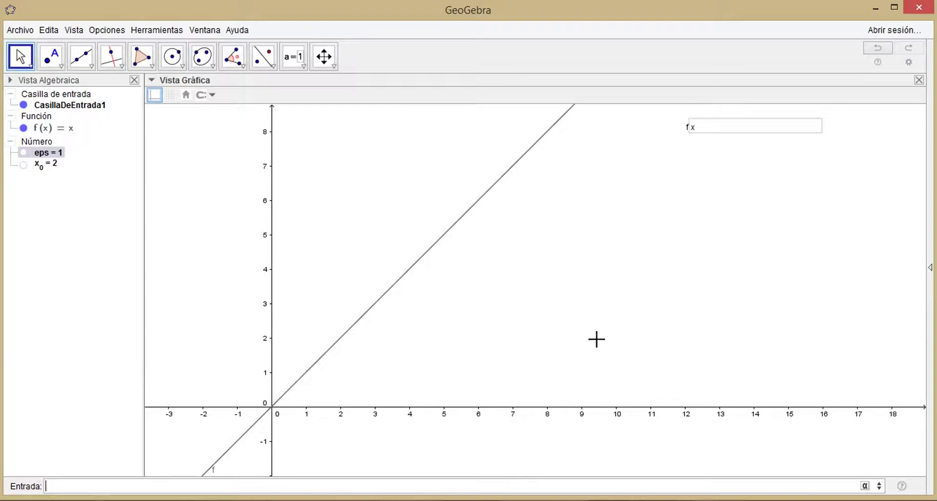
type("delta = 1.5")
key("Return")
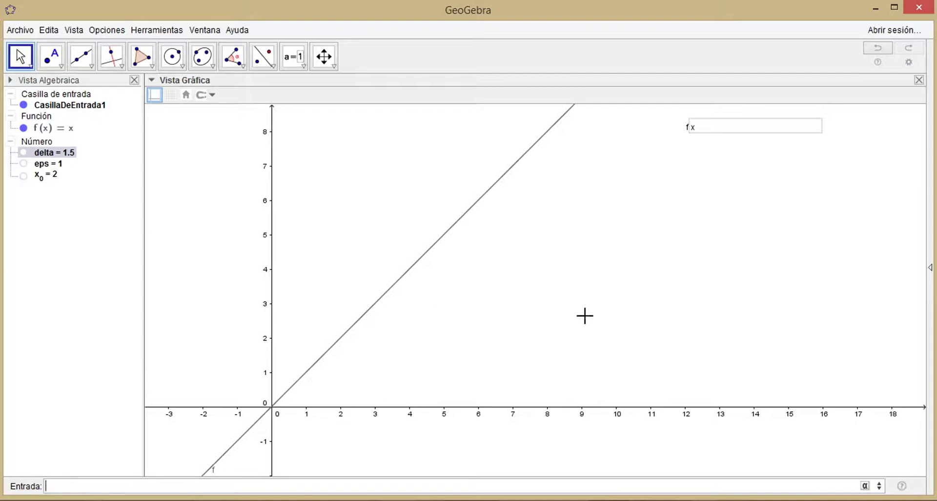
Add an input box titled ε linked to eps and place it directly below the f box.
left_click(294, 57)
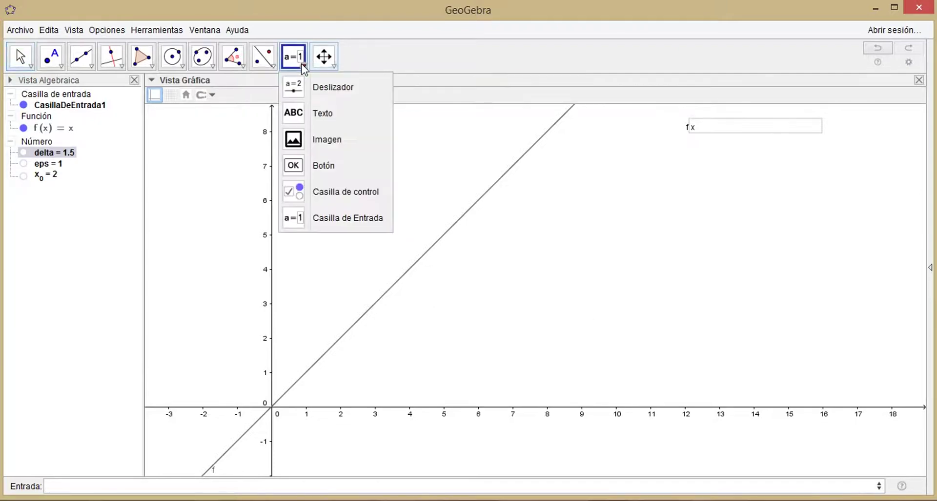
left_click(338, 221)
left_click(666, 311)
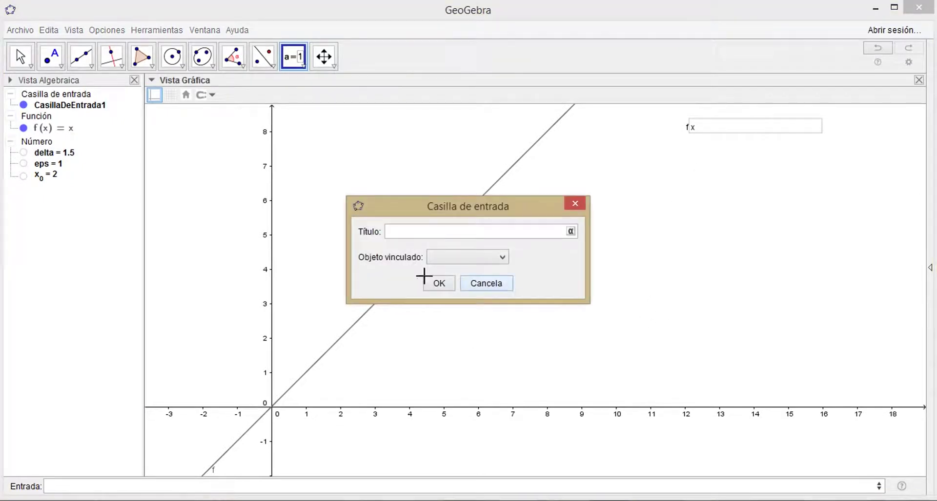
left_click(570, 232)
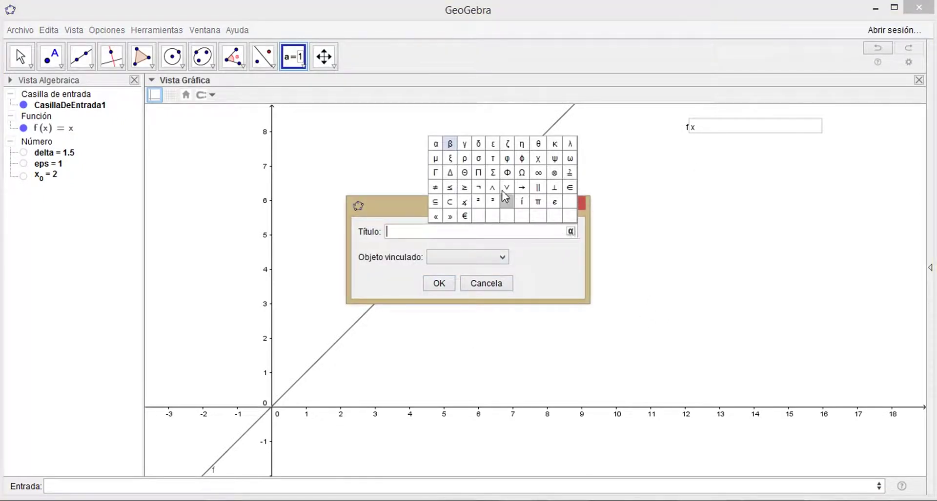
left_click(493, 145)
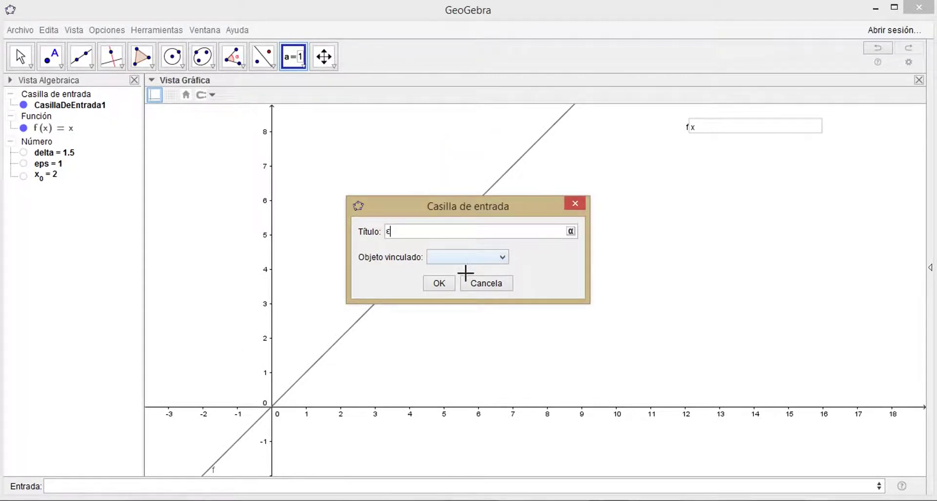
left_click(502, 259)
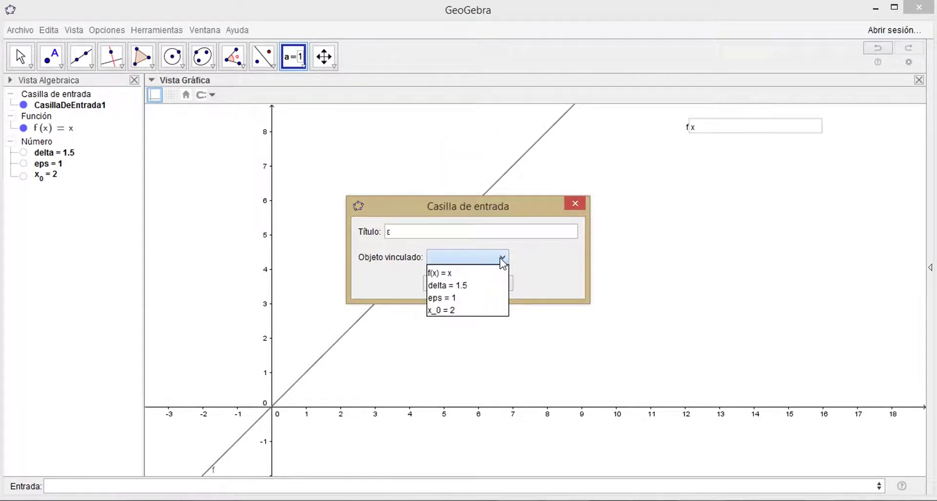
left_click(446, 298)
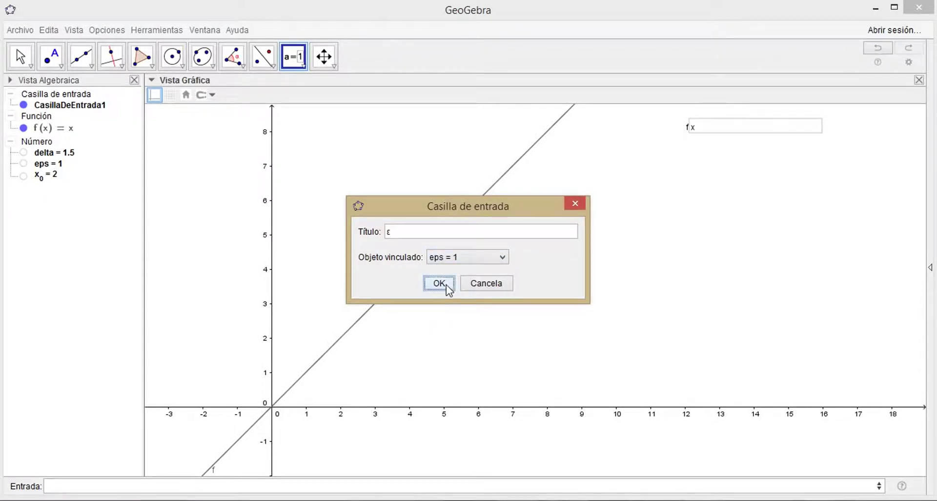
left_click(446, 285)
left_click_drag(723, 190, 710, 162)
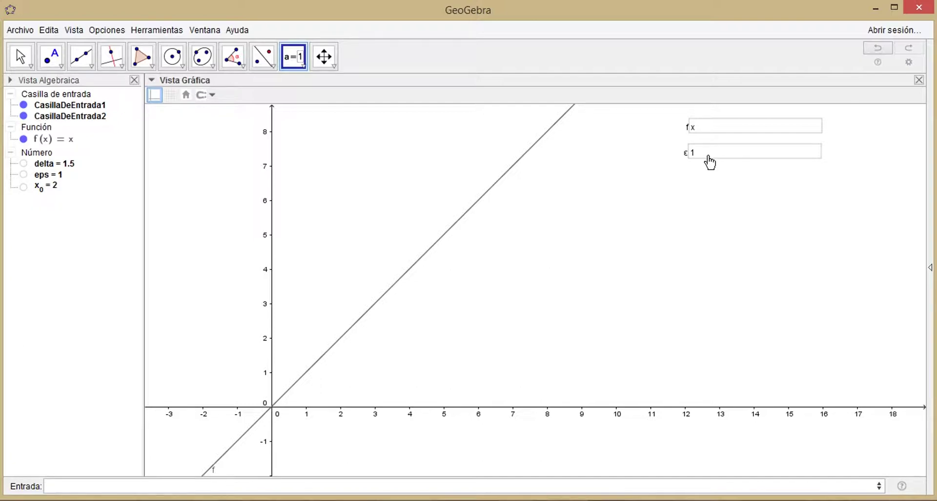
Add an input box titled x_0 linked to the number x_0 and place it below the ε box.
left_click(301, 65)
left_click(301, 65)
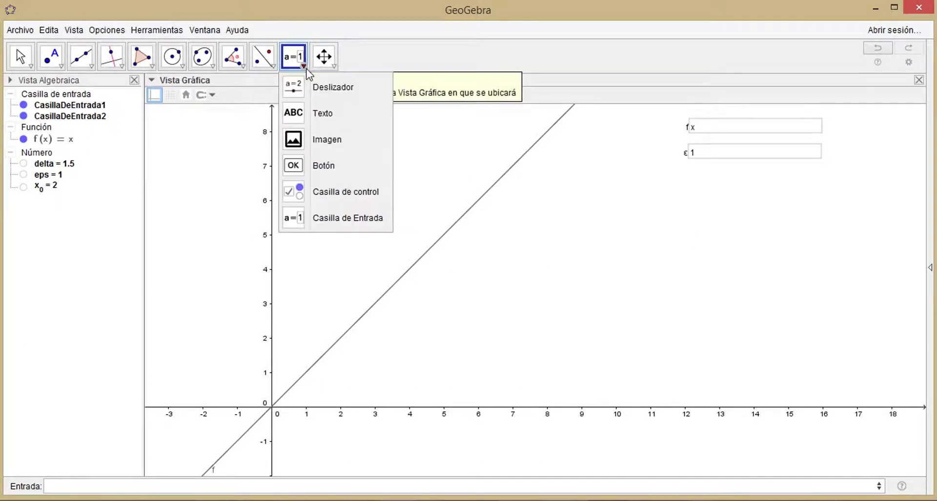
left_click(338, 214)
left_click(683, 218)
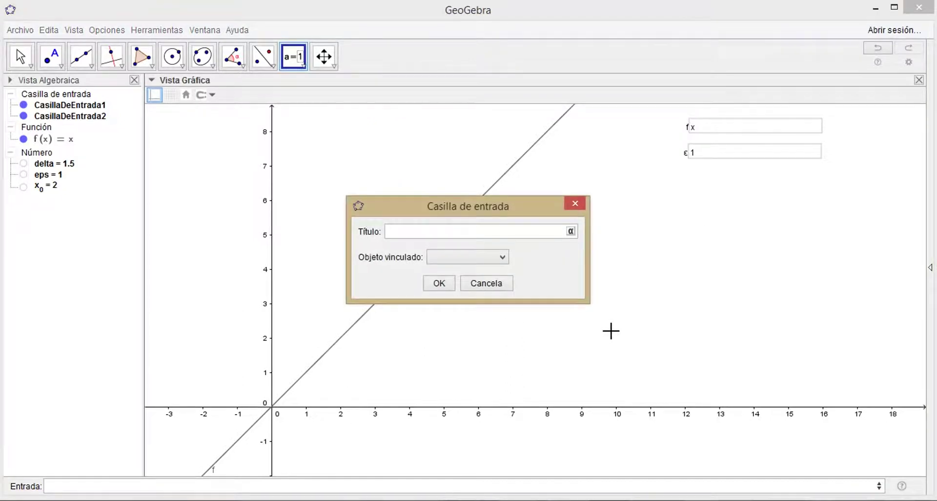
type("x_0")
left_click(502, 257)
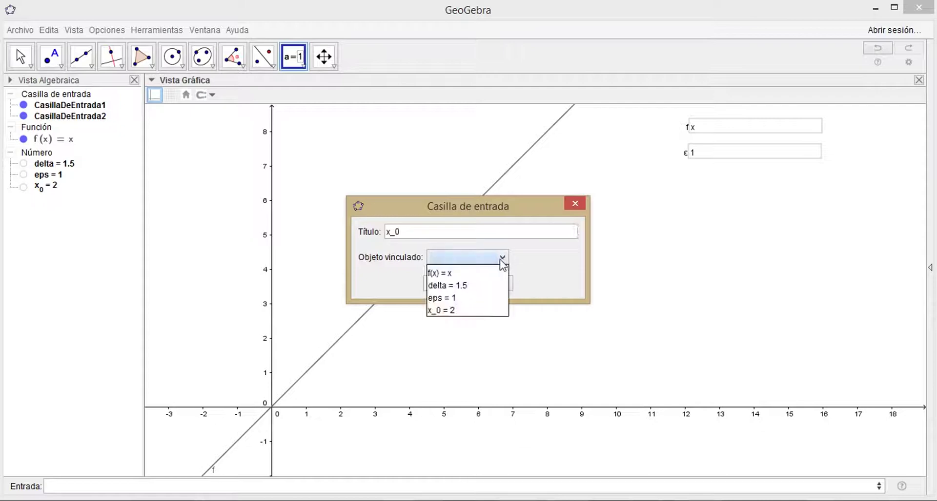
left_click(448, 310)
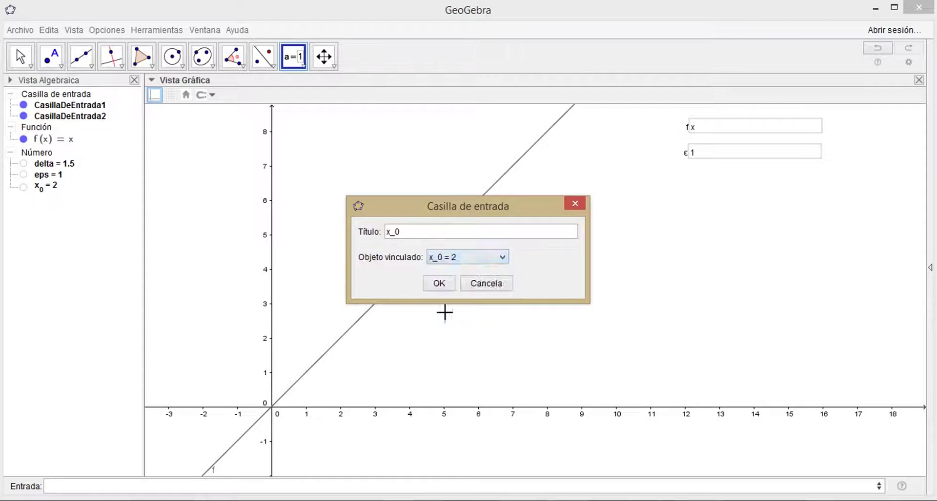
left_click(437, 282)
left_click_drag(713, 230, 708, 185)
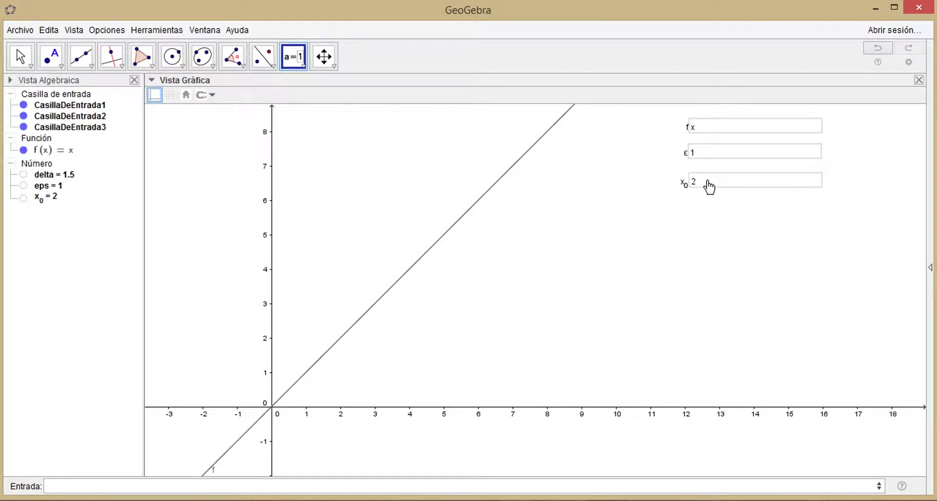
Add an input box titled δ linked to delta and align it below the x_0 box.
left_click(300, 64)
left_click(336, 219)
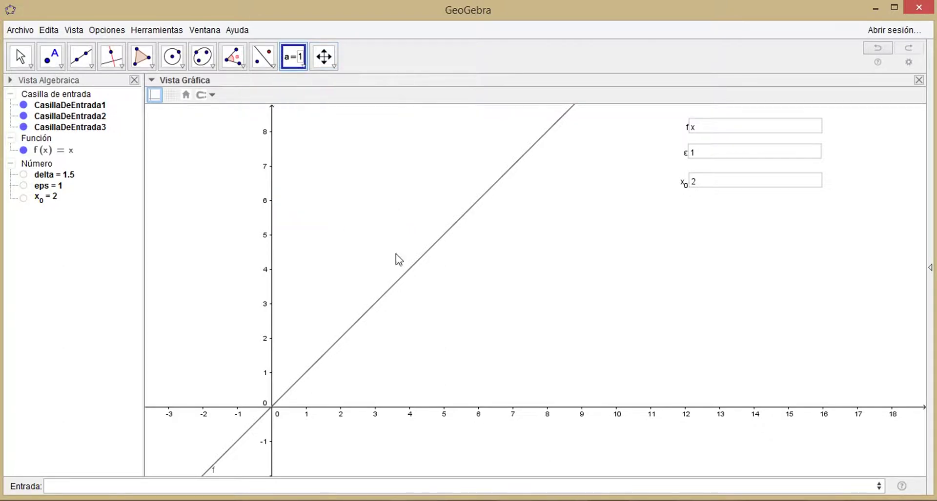
left_click(623, 267)
left_click(570, 232)
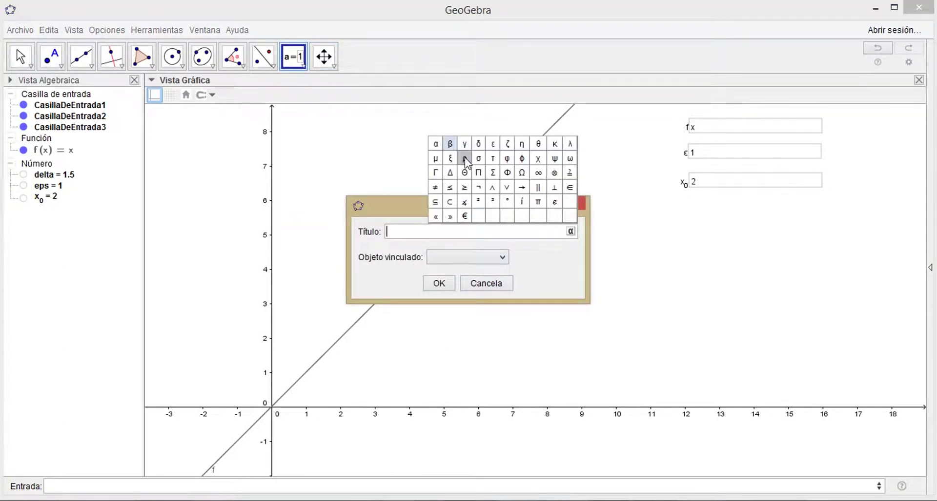
left_click(480, 145)
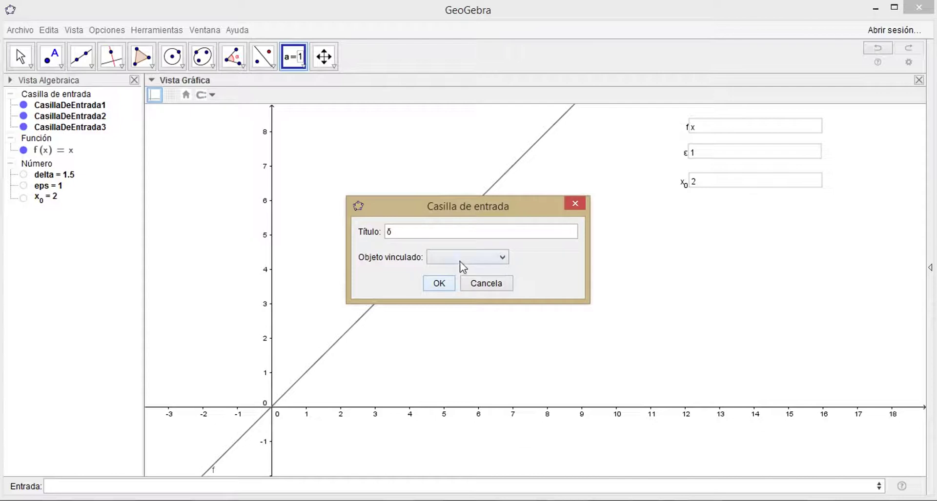
left_click(502, 257)
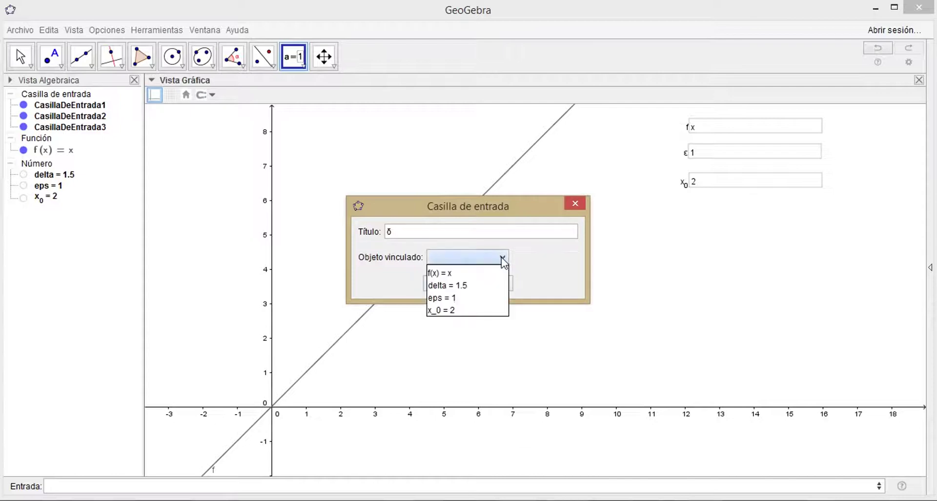
left_click(460, 285)
left_click(439, 286)
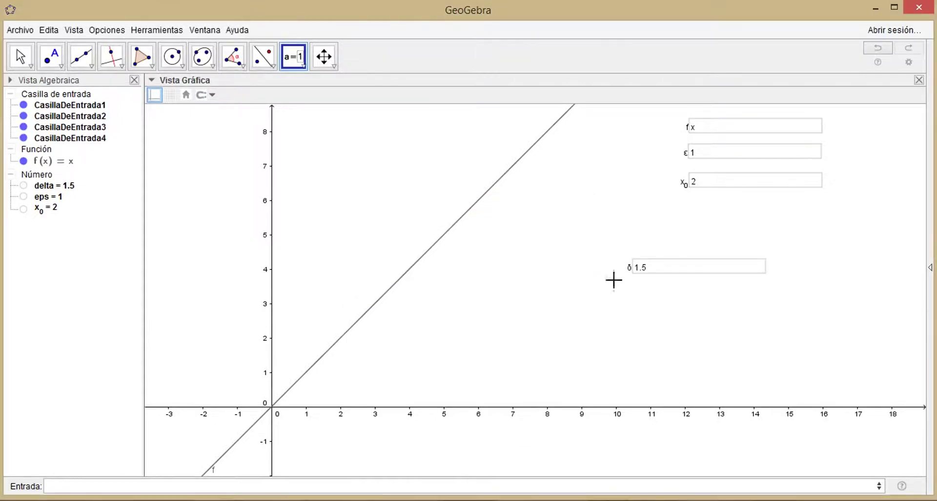
left_click_drag(643, 276, 700, 216)
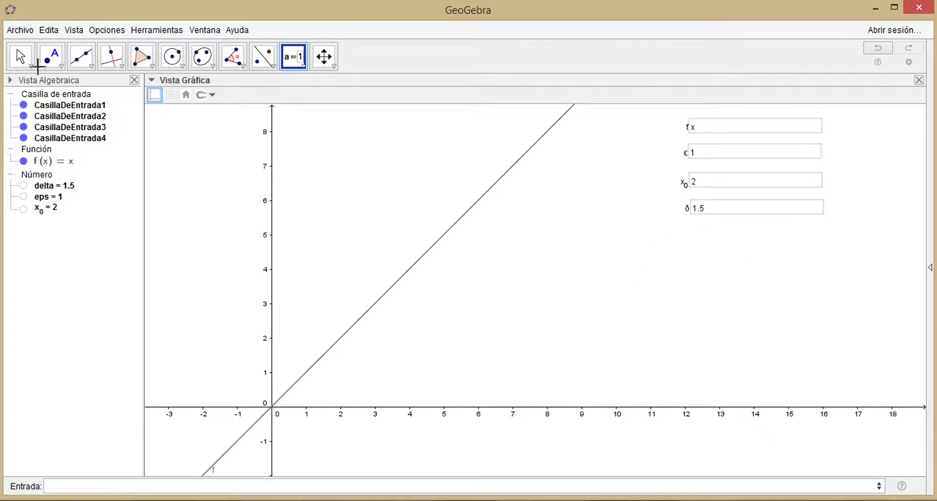
left_click(19, 69)
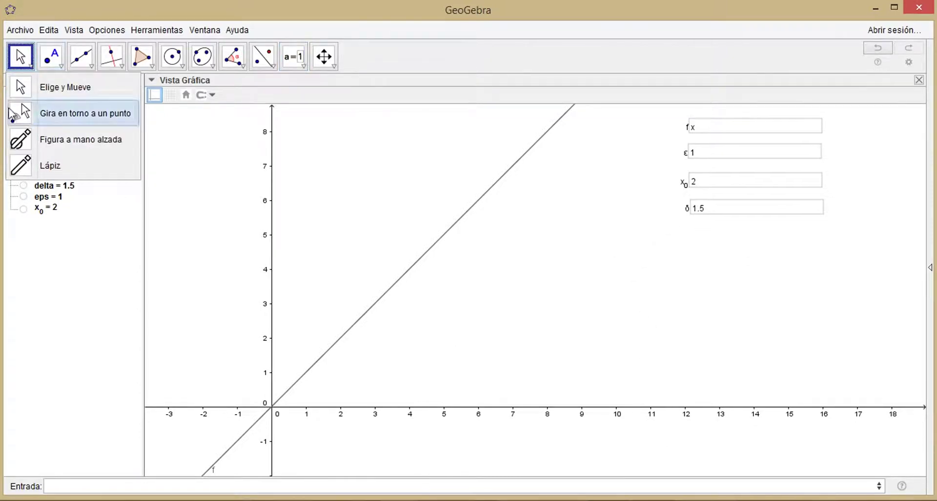
left_click(20, 58)
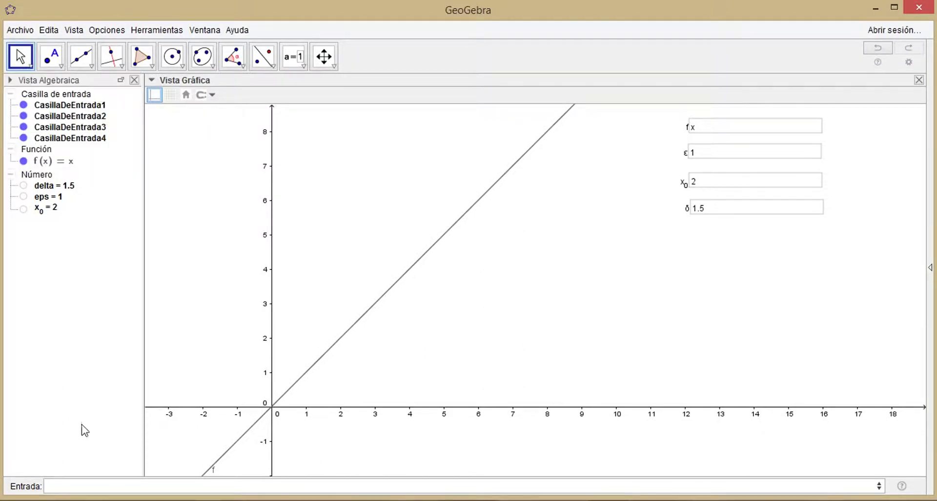
Define point A=(x_0,0) and move its label just below the x-axis.
left_click(94, 488)
type("x_0,0)")
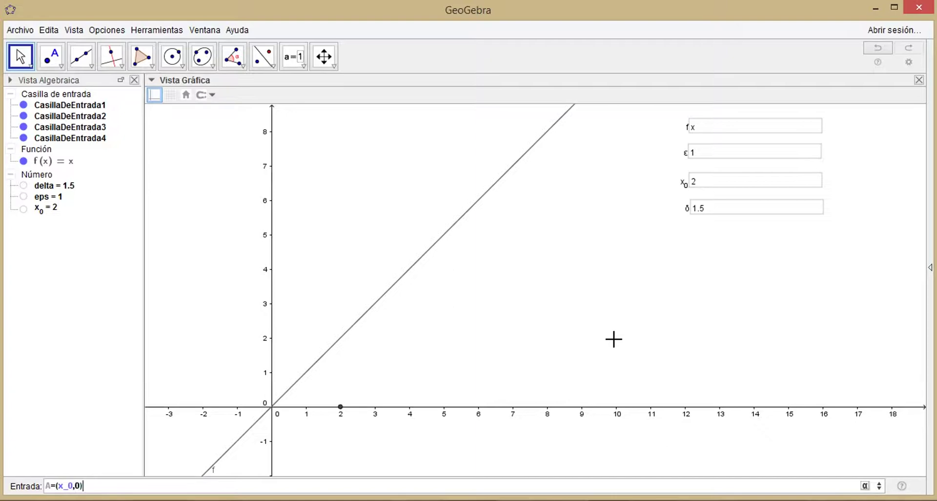
key("Return")
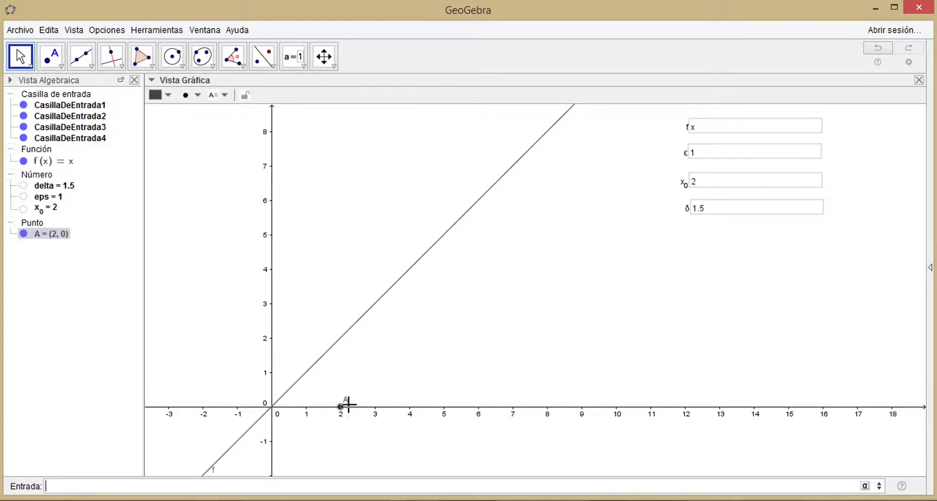
left_click_drag(346, 401, 341, 424)
Define point A_1=(delta+x_0,0) and move its label just below the x-axis.
left_click(176, 485)
type("A_1=(")
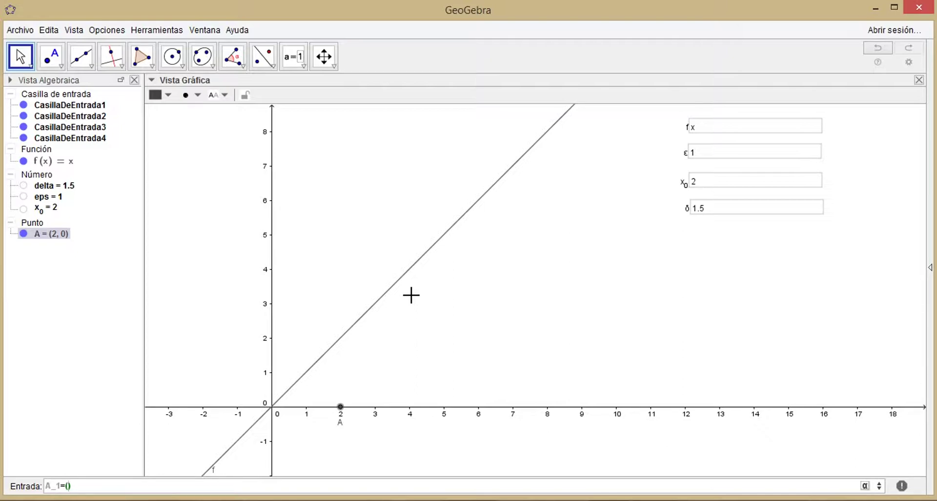
type("delta+x_")
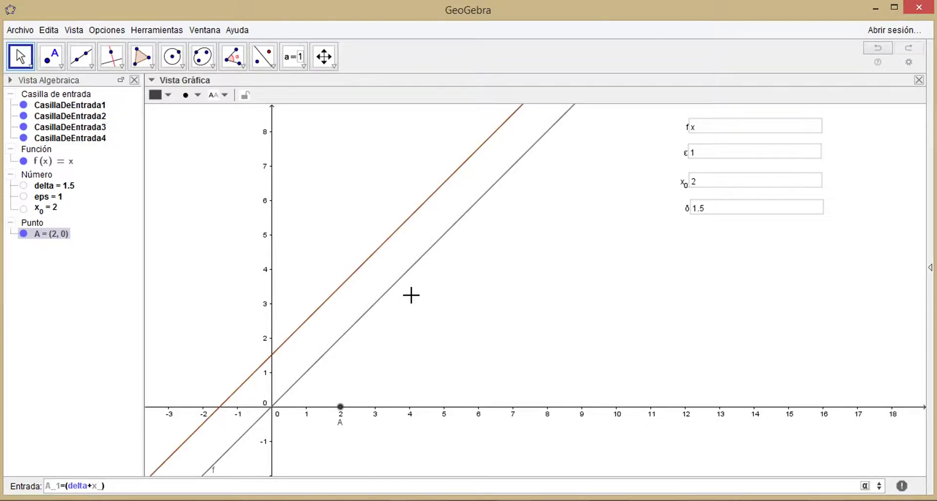
type("0,0")
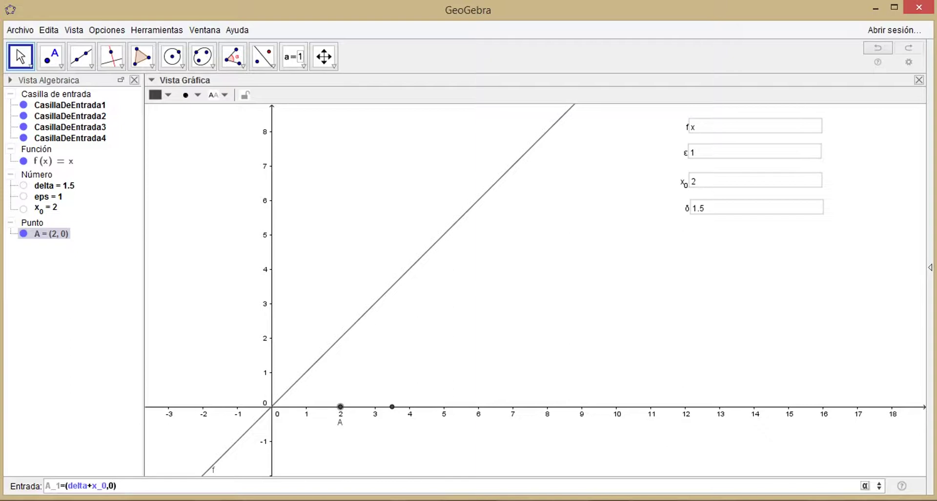
key("Return")
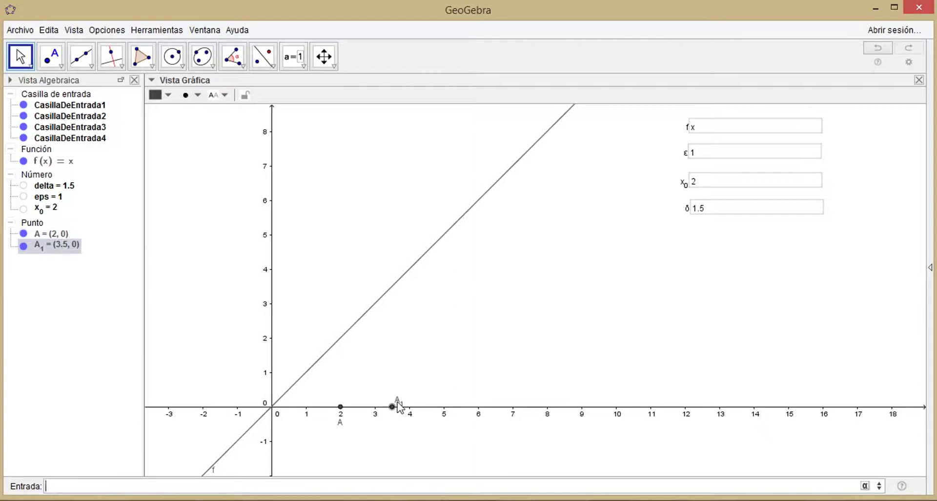
left_click_drag(397, 404, 393, 432)
Define point A_2=(x_0-delta,0) and move its label just below the x-axis.
left_click(406, 485)
type("A_2=(x_0")
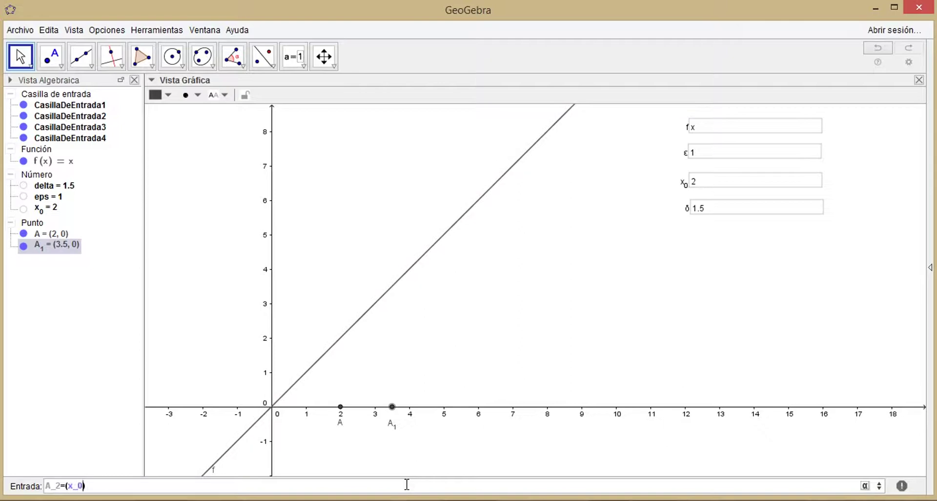
type("-")
type("delta")
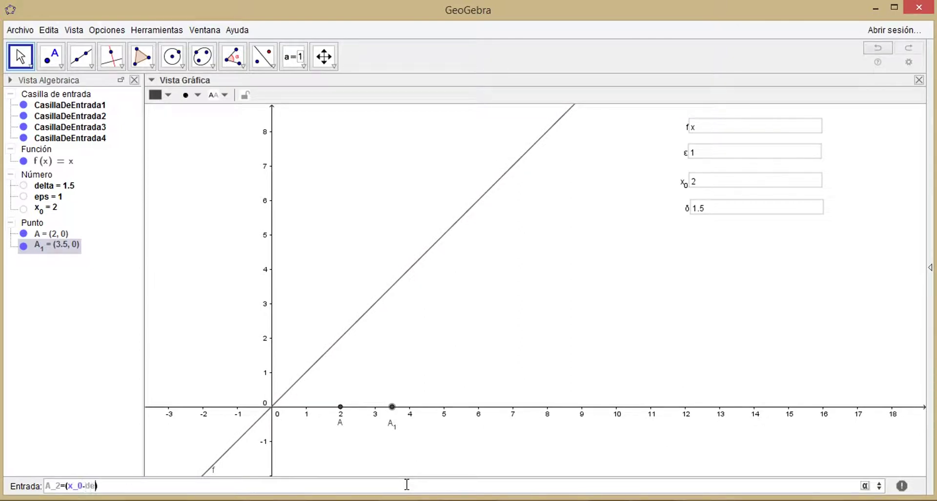
type(",0")
key("Return")
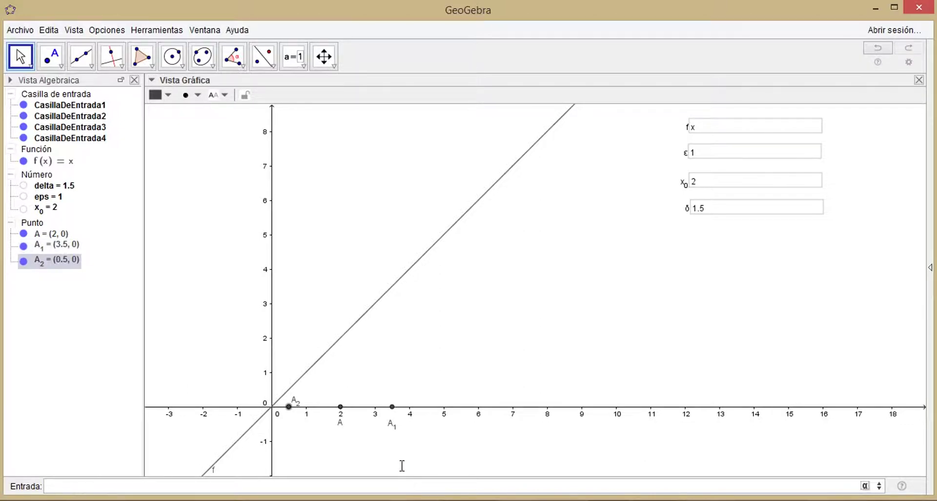
left_click_drag(294, 402, 291, 420)
Set δ to 1.2 through its input box in the graphics view.
left_click(710, 210)
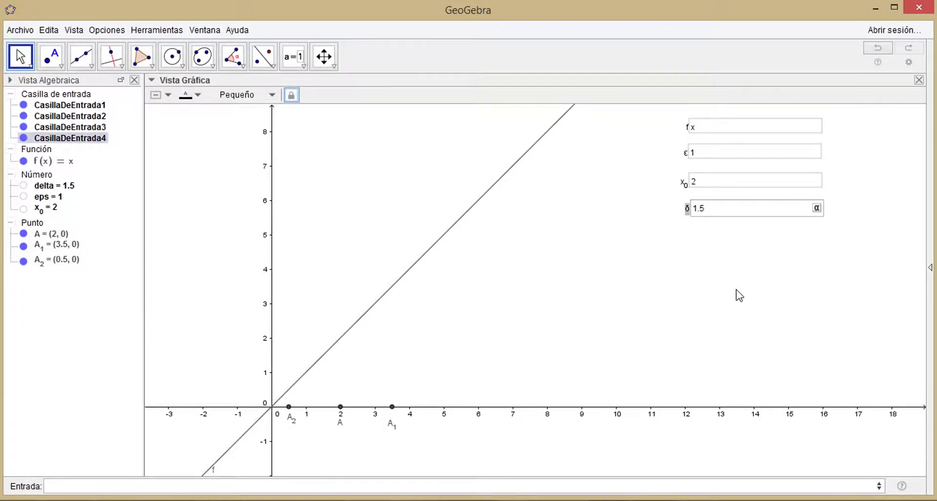
key("BackSpace")
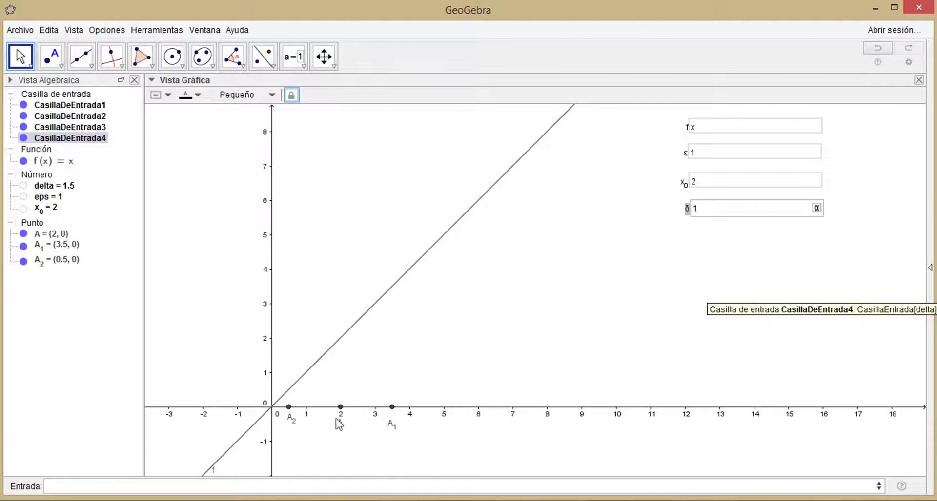
mouse_move(608, 500)
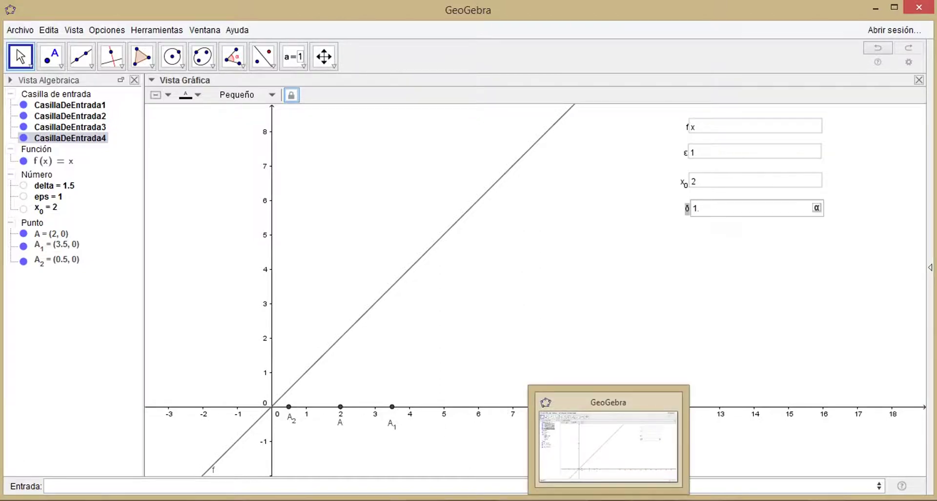
key("BackSpace")
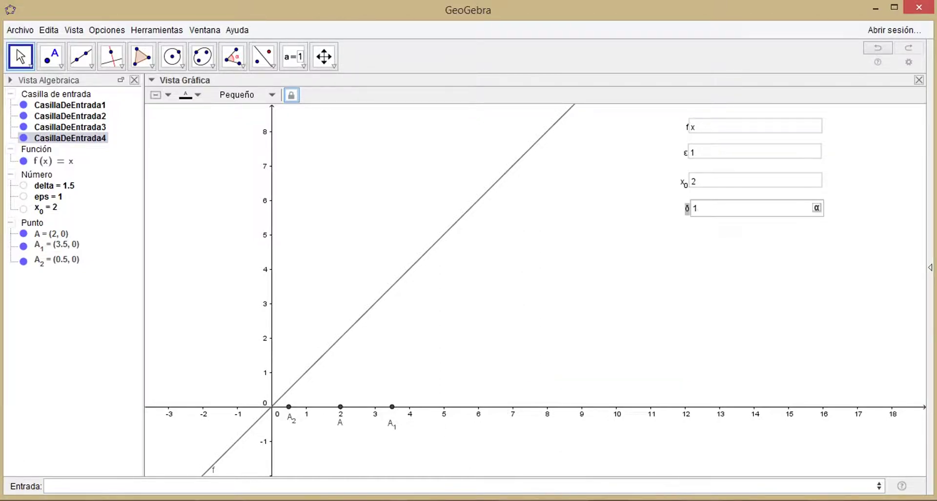
type(".2")
key("Return")
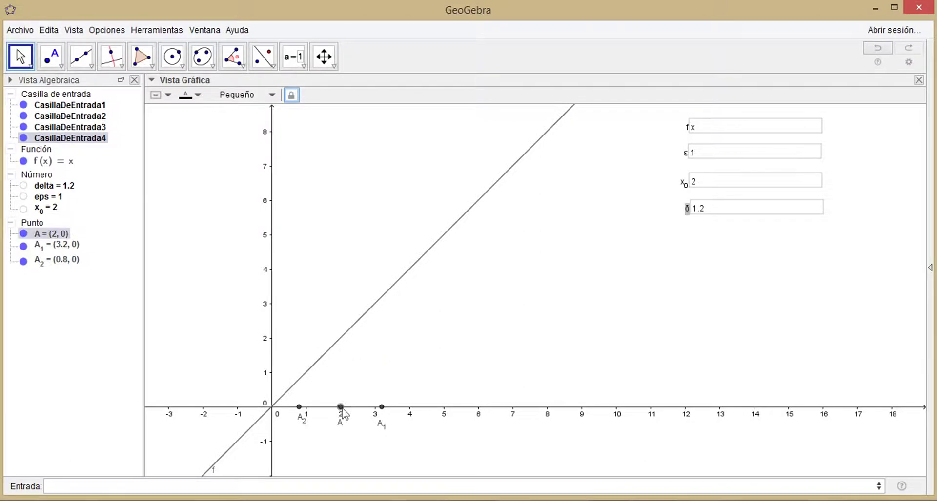
Define point B=(x_0,f(x_0)) on the function's graph and move its label just above the point.
left_click(245, 489)
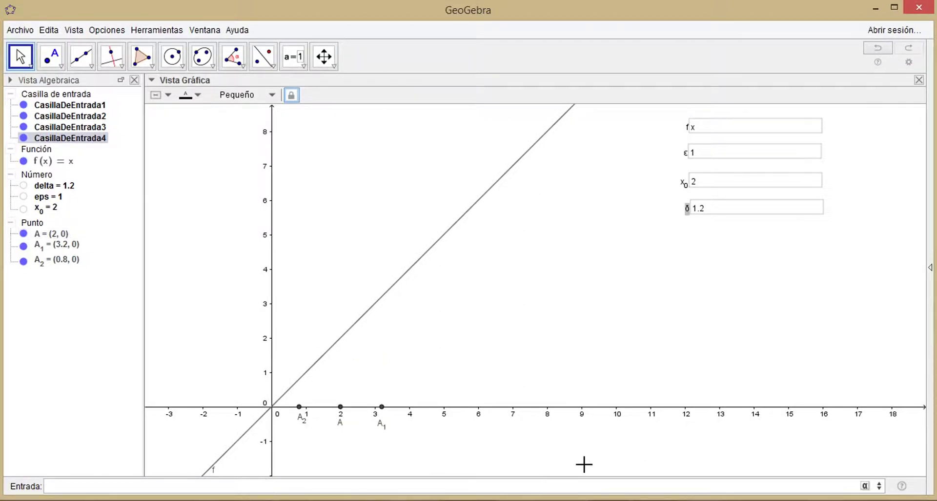
type("B=(x_0")
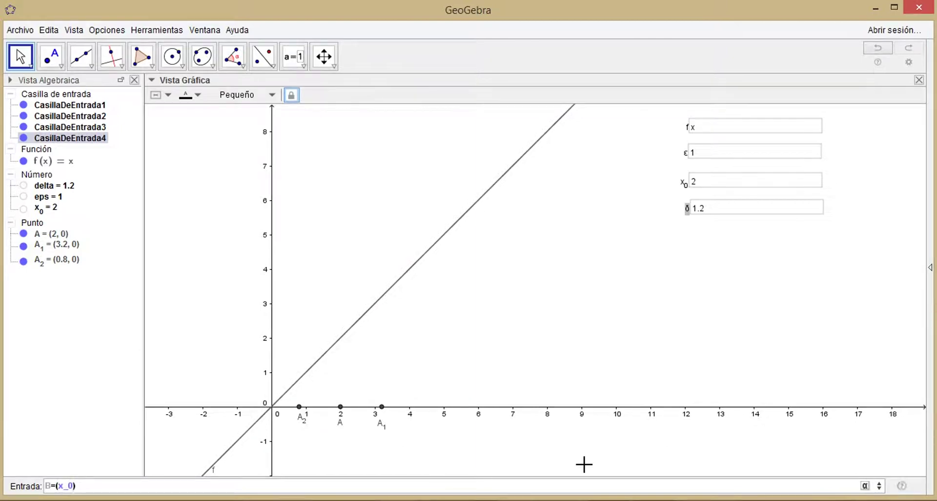
type(",")
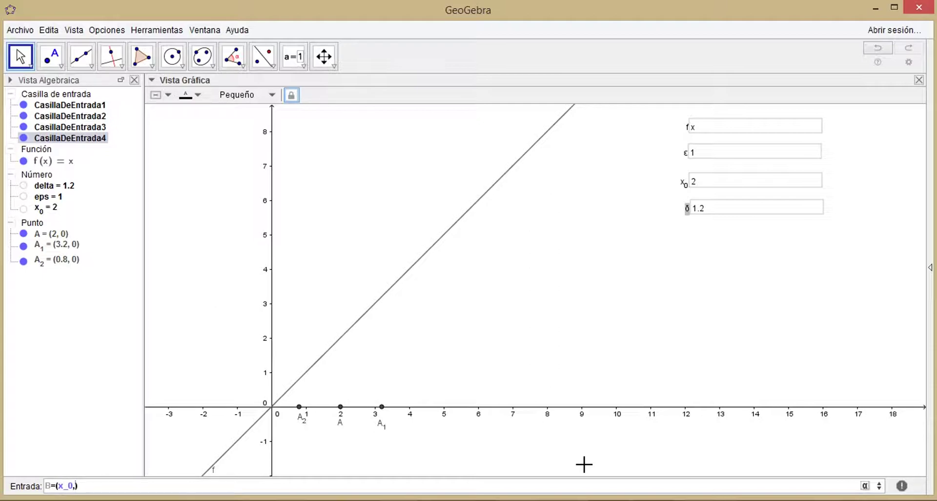
type("f(x_")
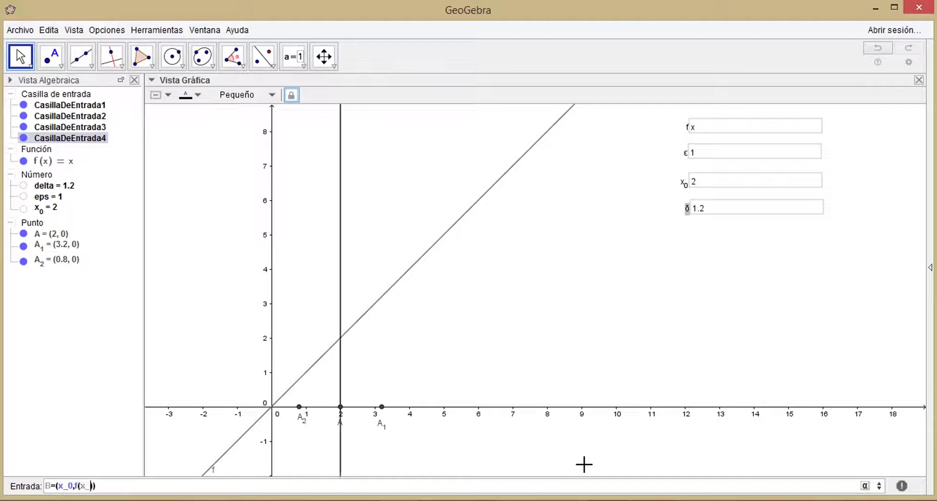
type("0")
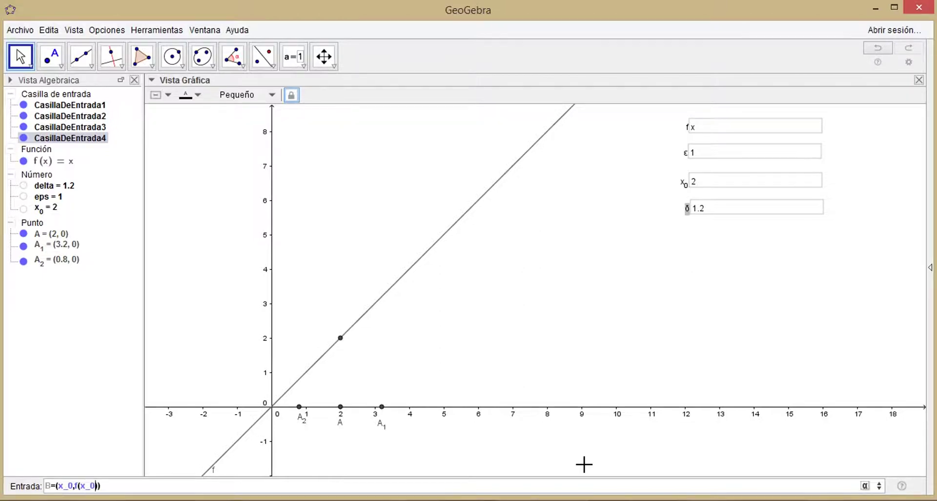
key("End")
key("Return")
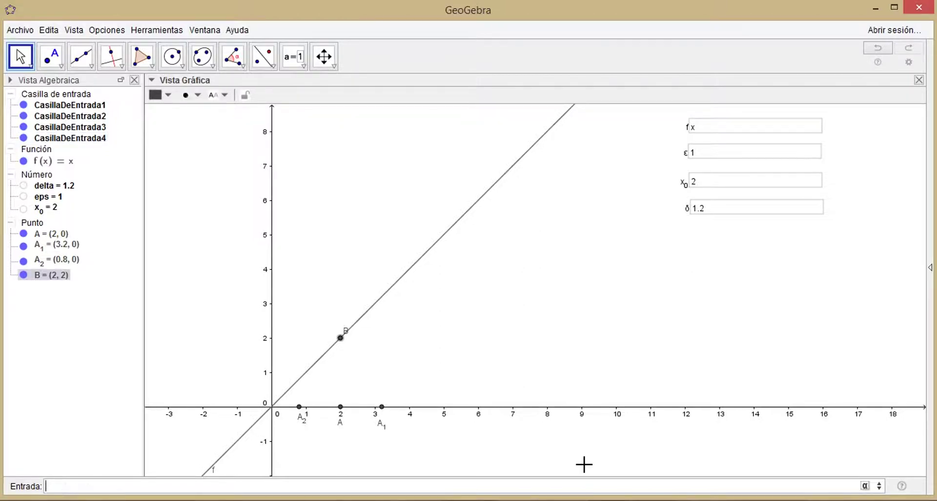
left_click(341, 337)
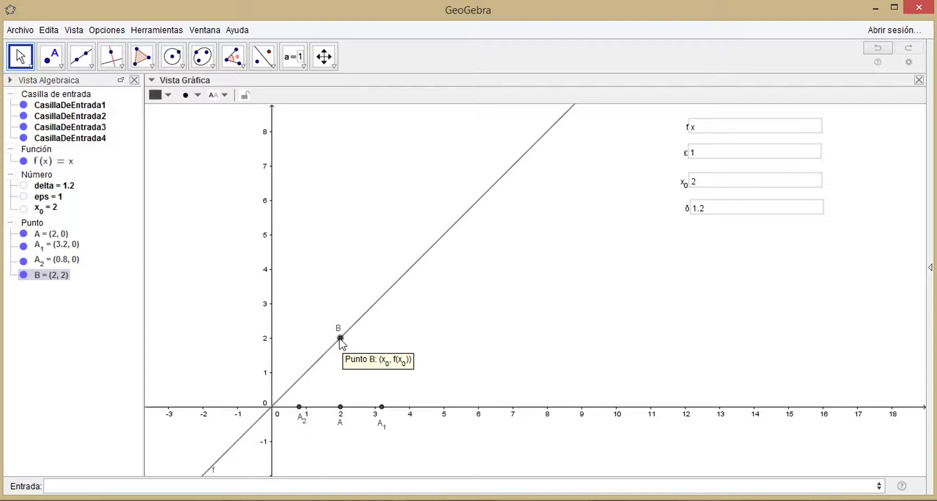
Define point C=(0,f(x_0)) as the projection of B onto the y-axis.
left_click(238, 488)
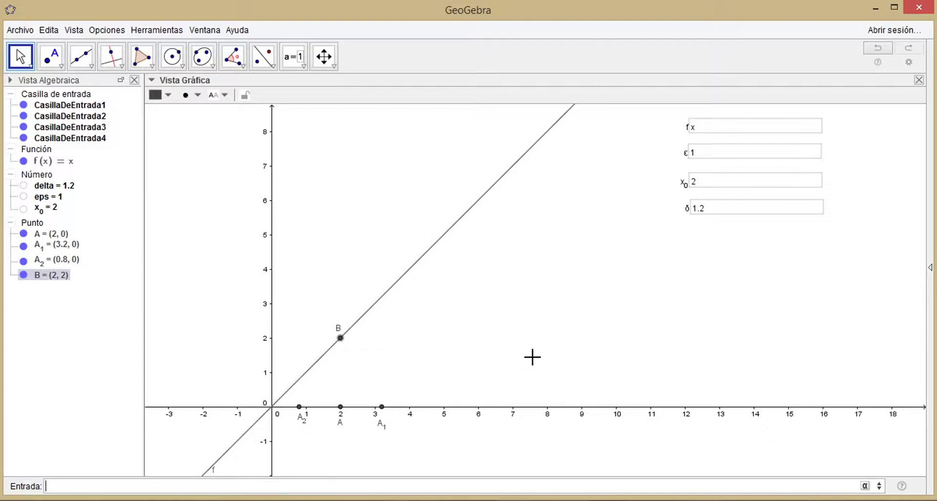
type("C=(0,f(x_0")
key("End")
key("Return")
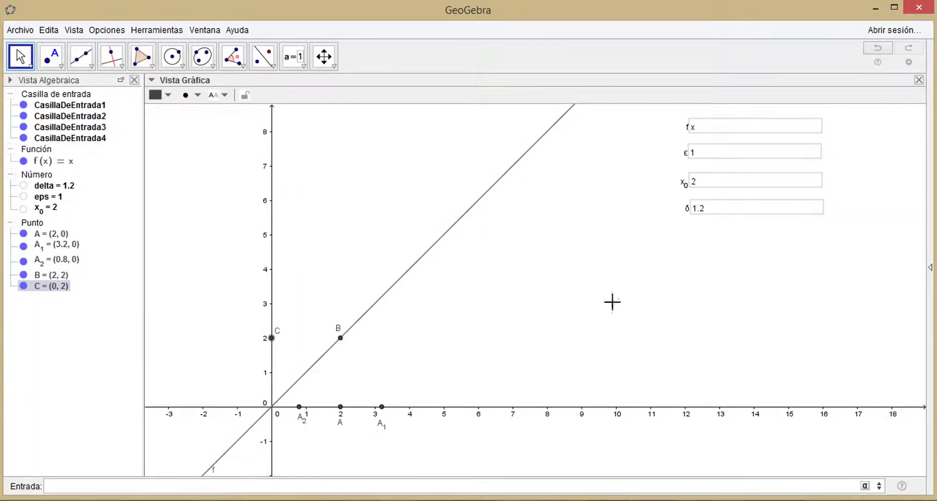
Define point C_1=(0,eps+y(C)) on the y-axis above C.
type("C_1=(")
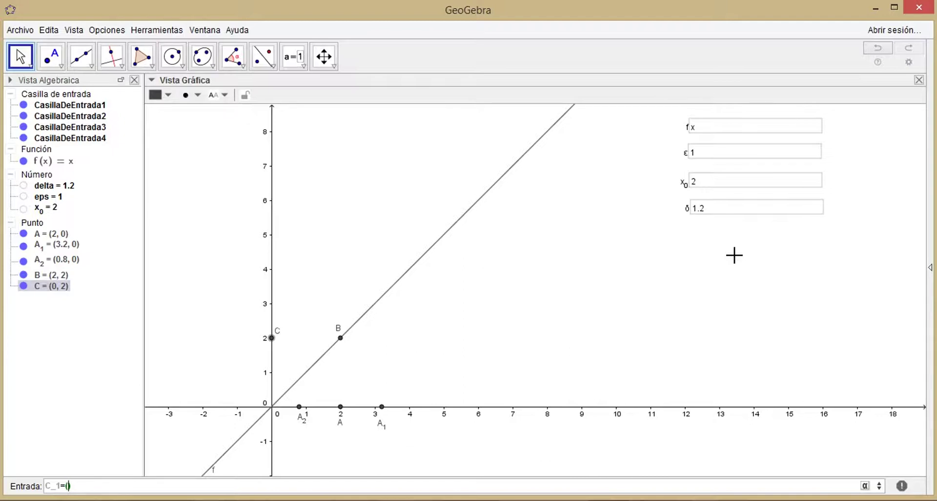
type("0,")
type("y(")
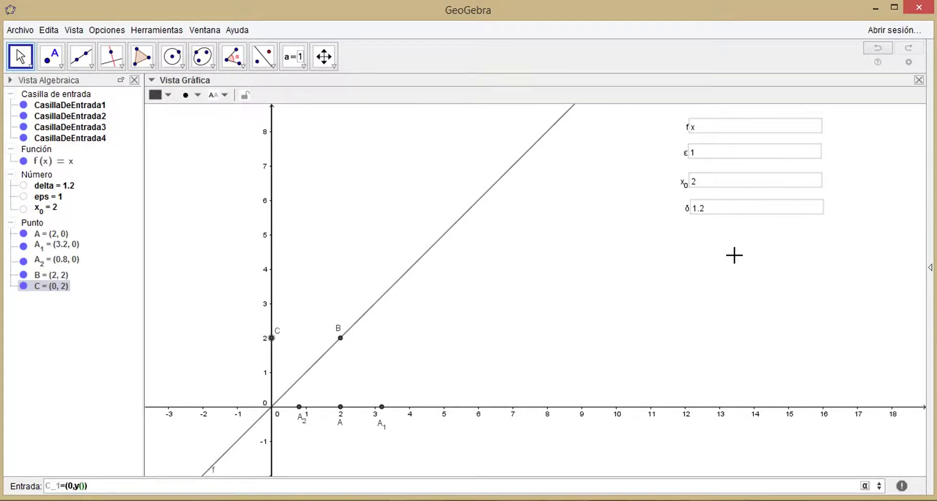
type("C")
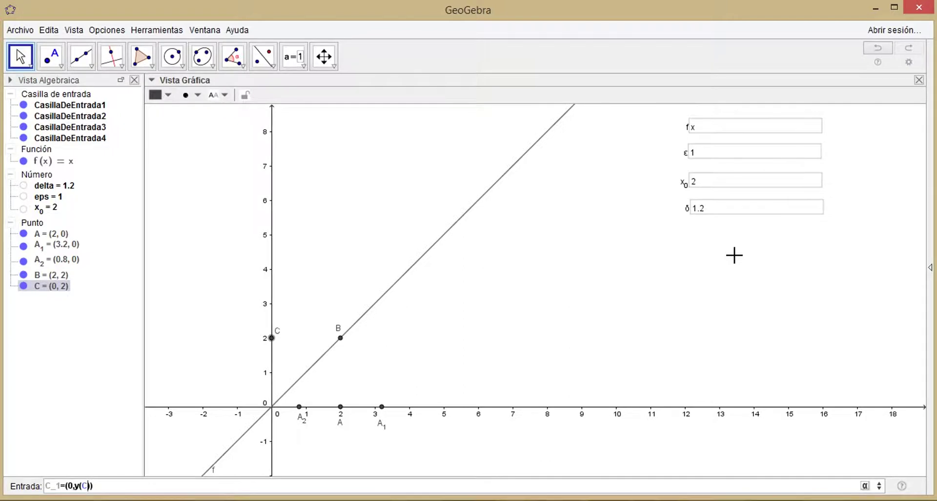
type(")")
key("Left")
key("Left")
key("Left")
key("Left")
type("eps+")
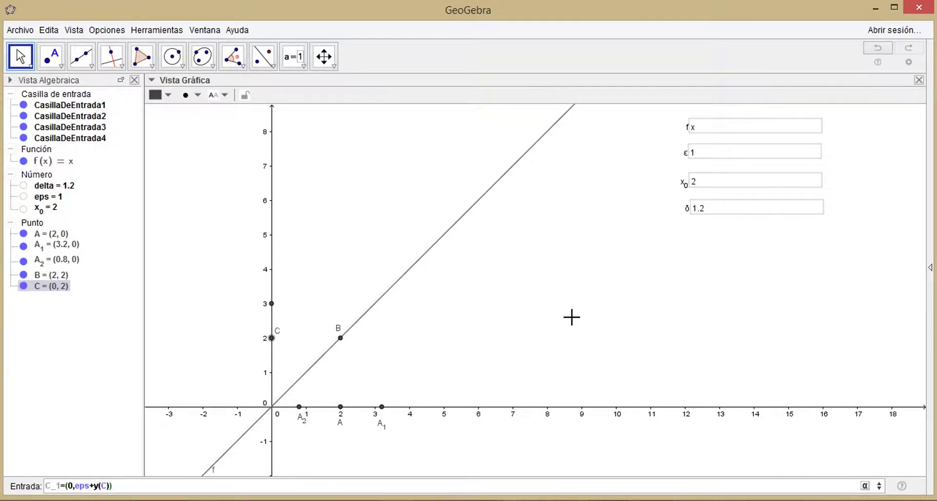
key("Return")
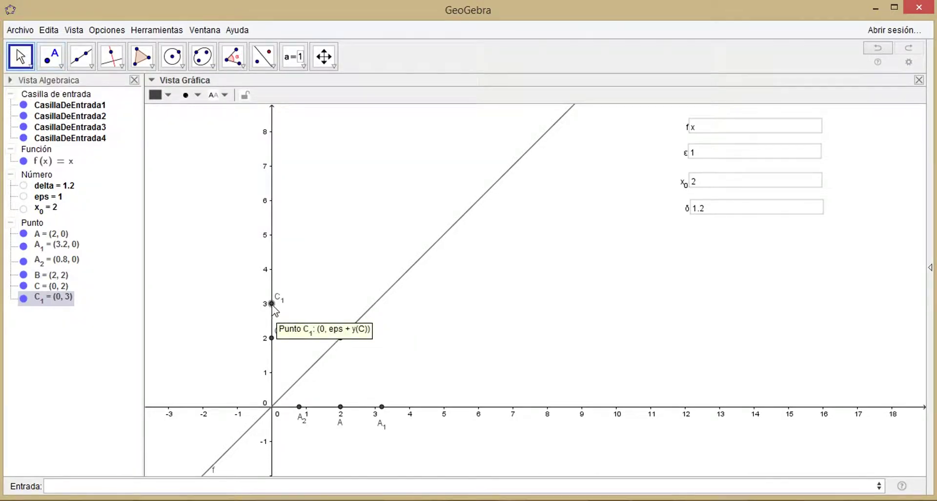
Test point C_1 by moving it up the y-axis to about (0, 4.16) and back to (0, 3).
left_click_drag(271, 304, 283, 271)
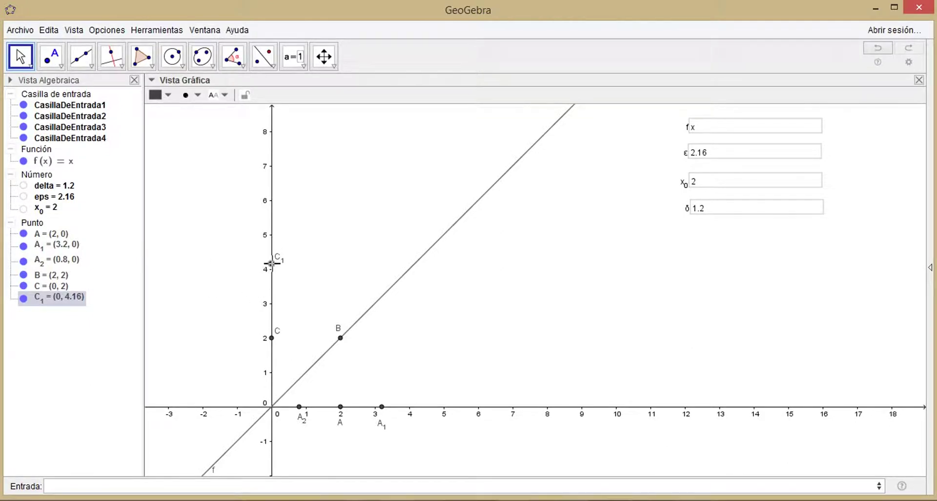
left_click_drag(272, 264, 276, 308)
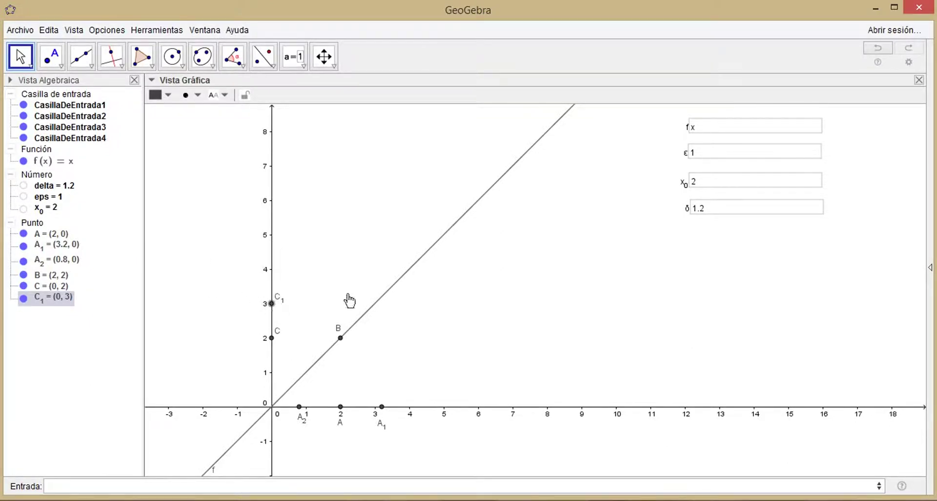
left_click(233, 488)
Set ε to 0.8 through its input box in the graphics view.
left_click(723, 156)
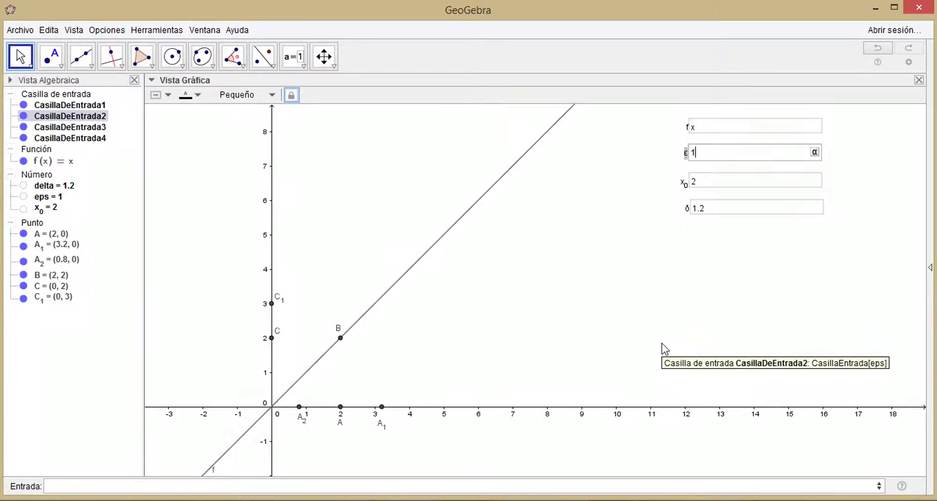
type("0")
key("BackSpace")
key("BackSpace")
type("0.8")
key("Return")
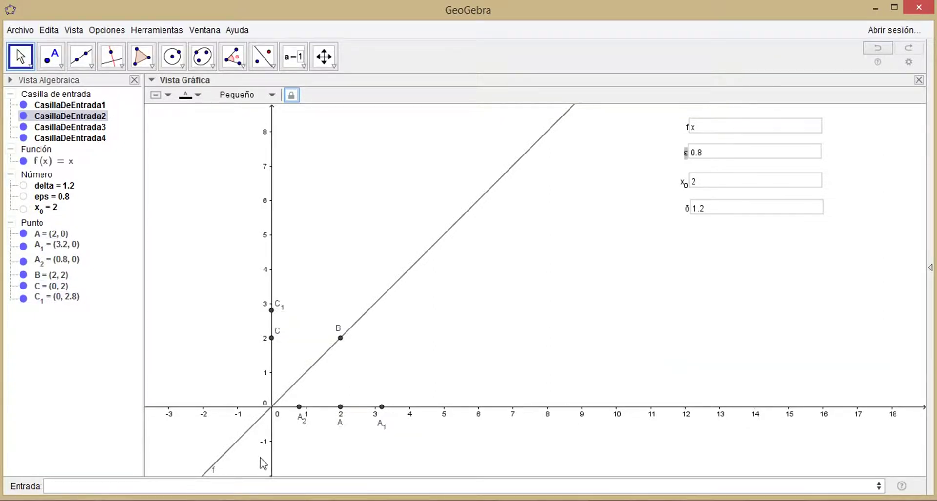
Define point C_2=(0,y(C)-eps) on the y-axis below C.
left_click(242, 485)
type("C_2=(")
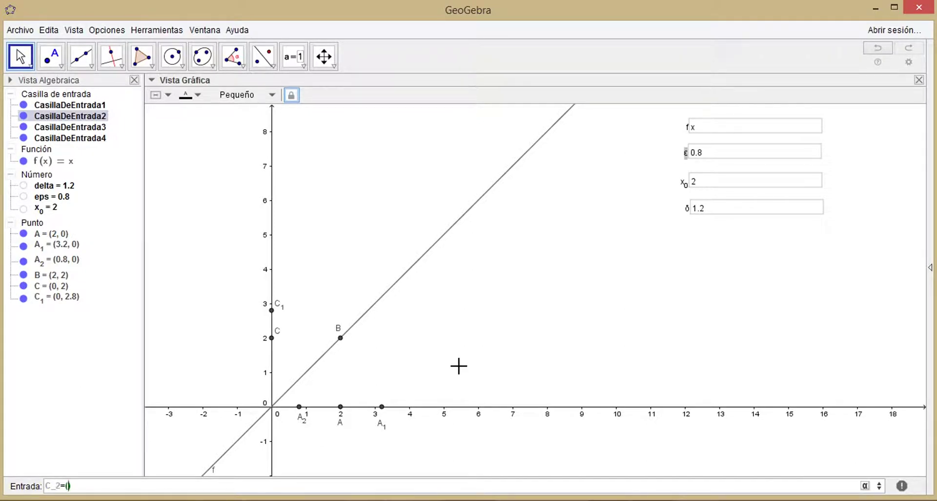
type("0,y(")
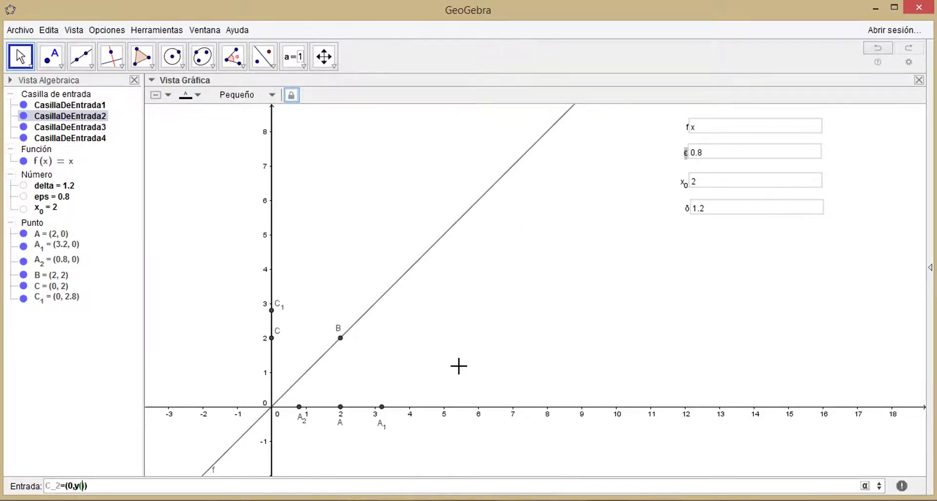
type("C)-")
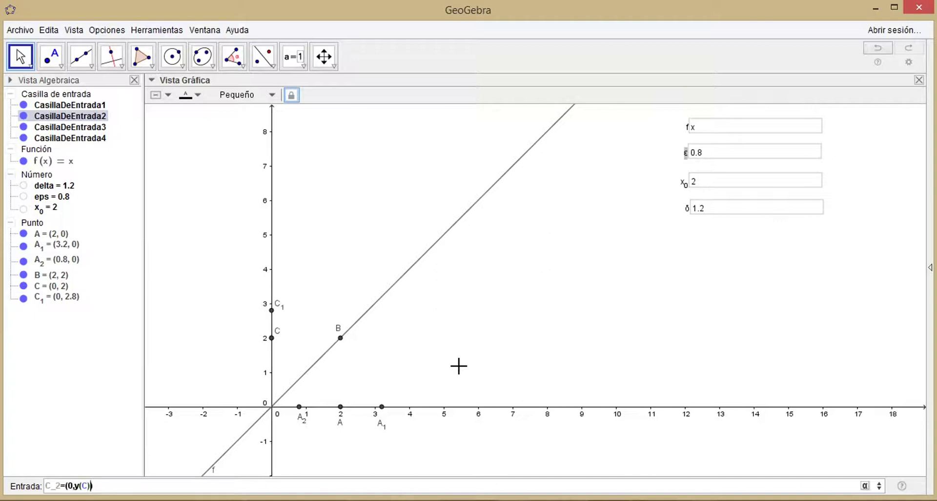
type("eps")
key("Return")
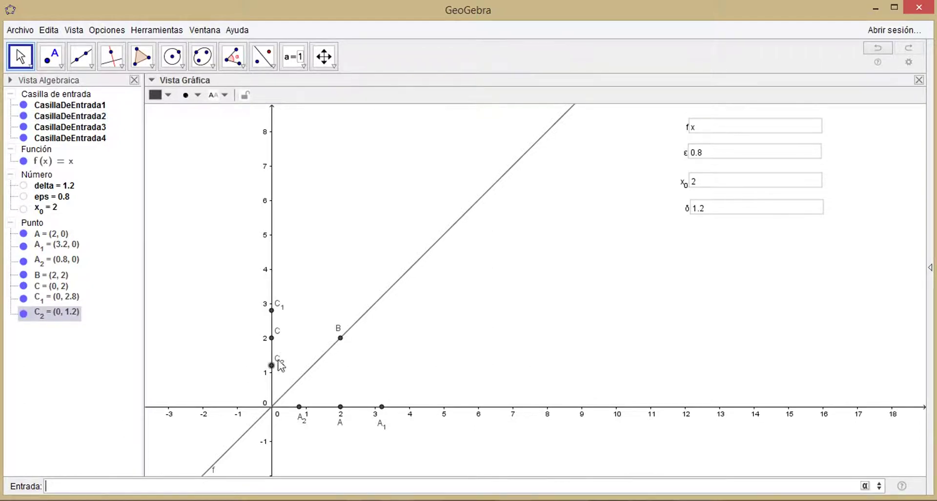
Move the labels of C_2, C and C_1 to the left side of the y-axis.
mouse_move(272, 371)
left_click_drag(271, 362, 252, 366)
left_click_drag(281, 310, 254, 337)
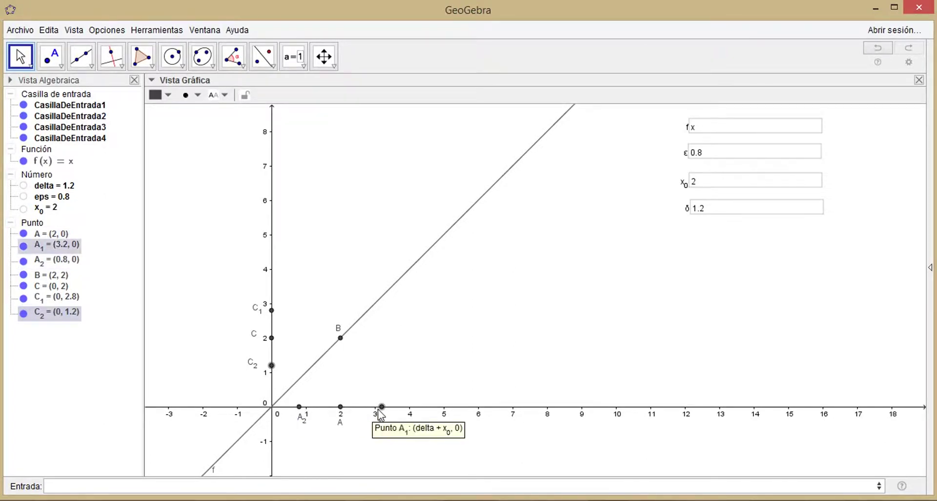
Create the minimum point of f on the interval from x_0-delta to x_0+delta with the Mínimo command.
left_click(200, 486)
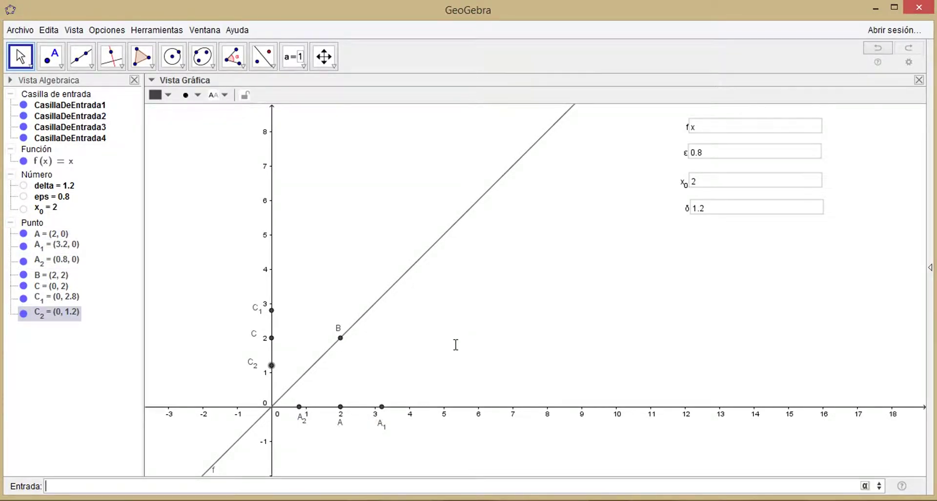
type("Min")
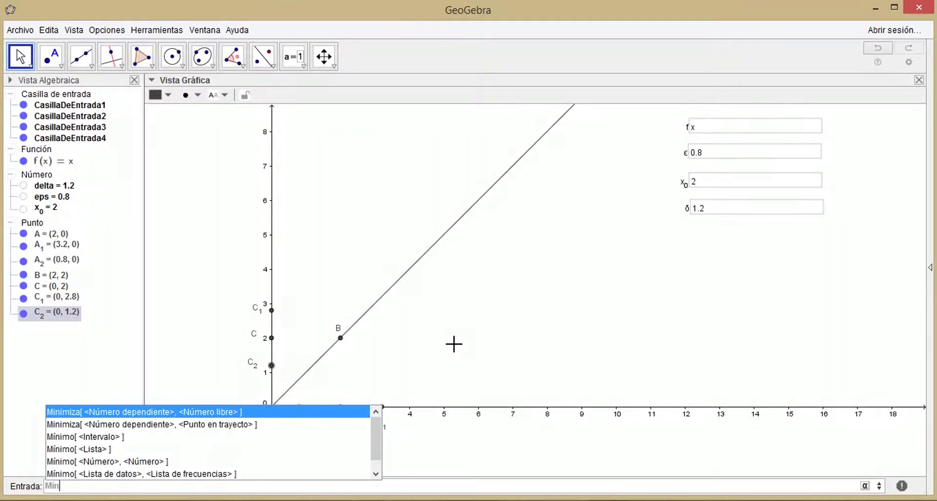
key("Down")
key("Down")
key("Down")
key("Down")
key("Down")
key("Down")
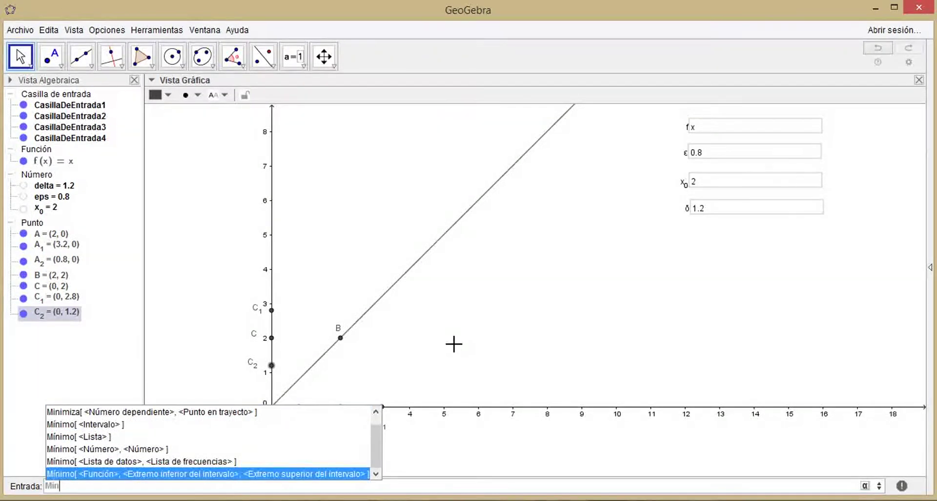
left_click(305, 473)
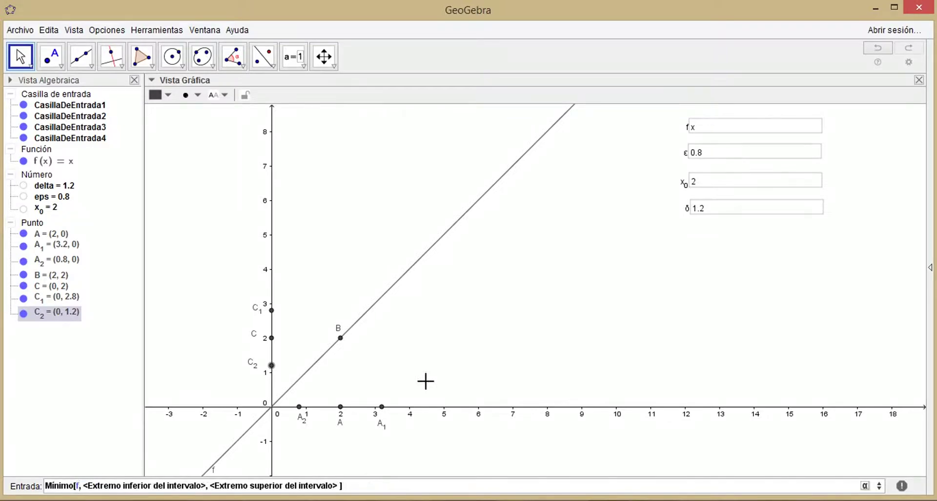
key("Tab")
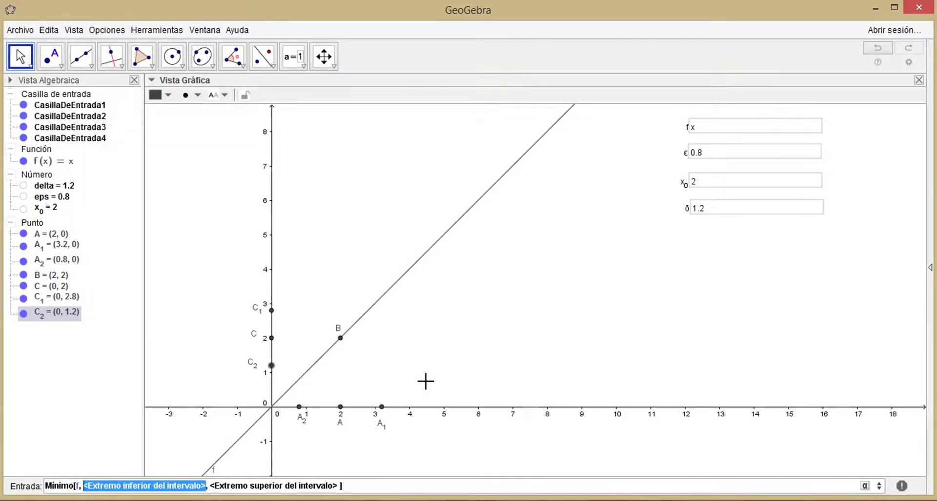
type("x_0-")
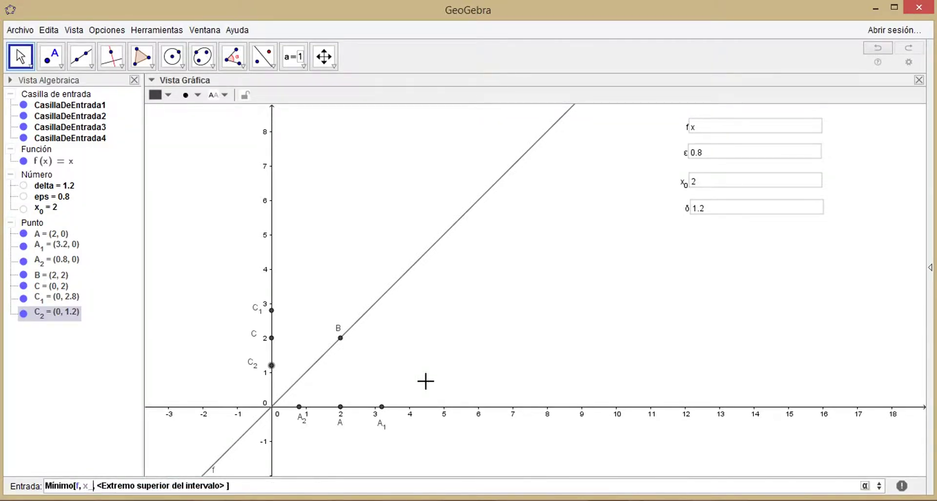
type("delta")
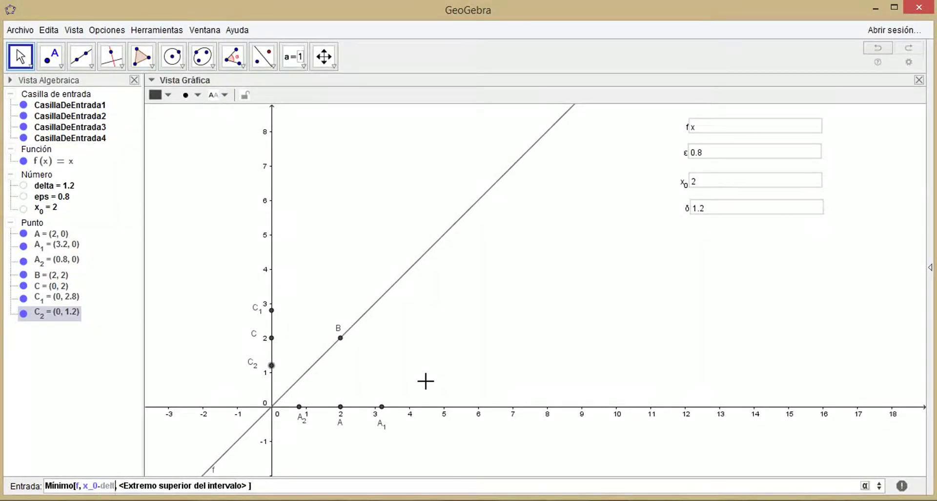
key("Tab")
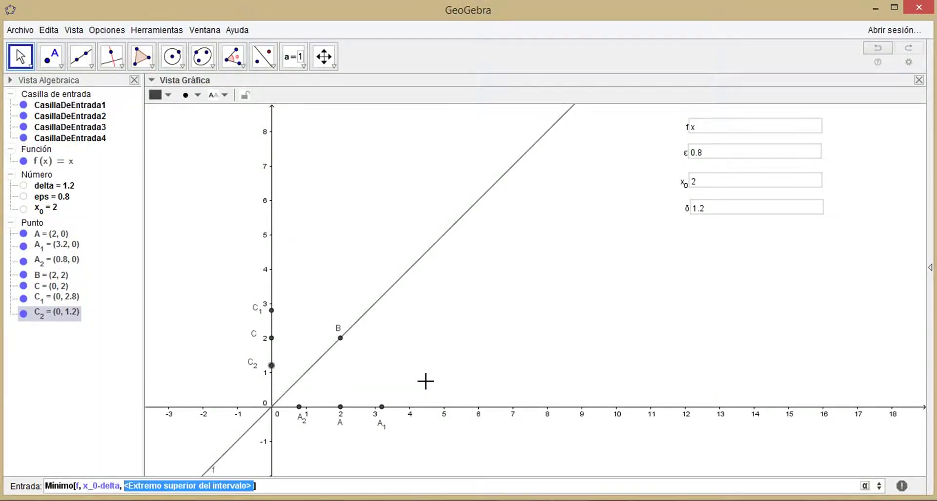
type("x_0-delta, x_0")
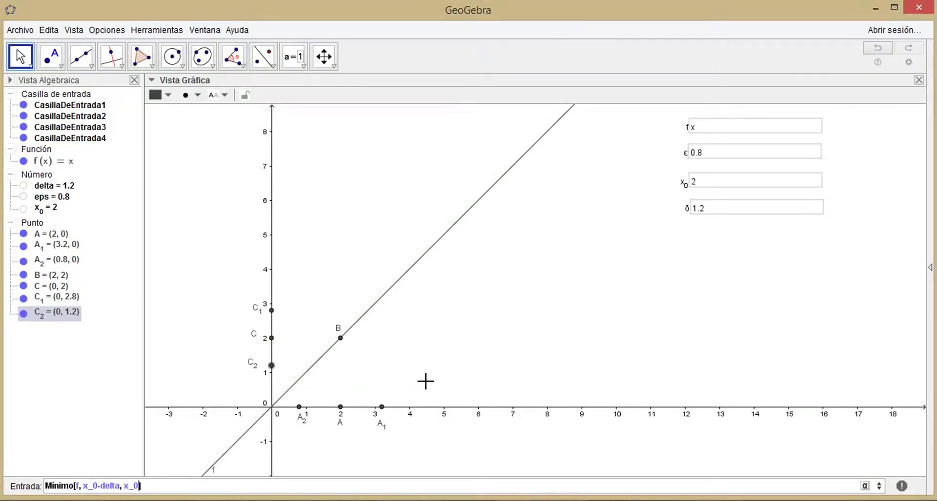
type("+delta")
key("Return")
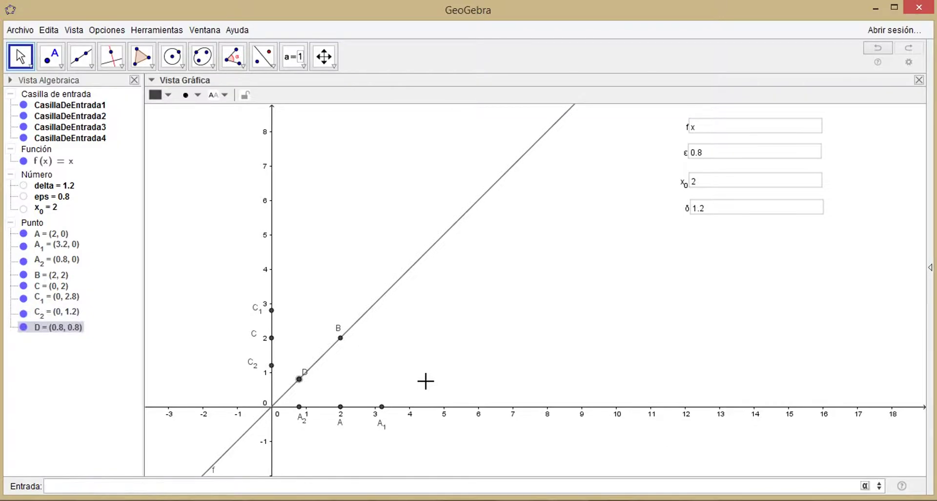
Create the maximum point of f on the interval from x_0-delta to x_0+delta with the Máximo command.
mouse_move(299, 380)
left_click(173, 489)
type("Máx")
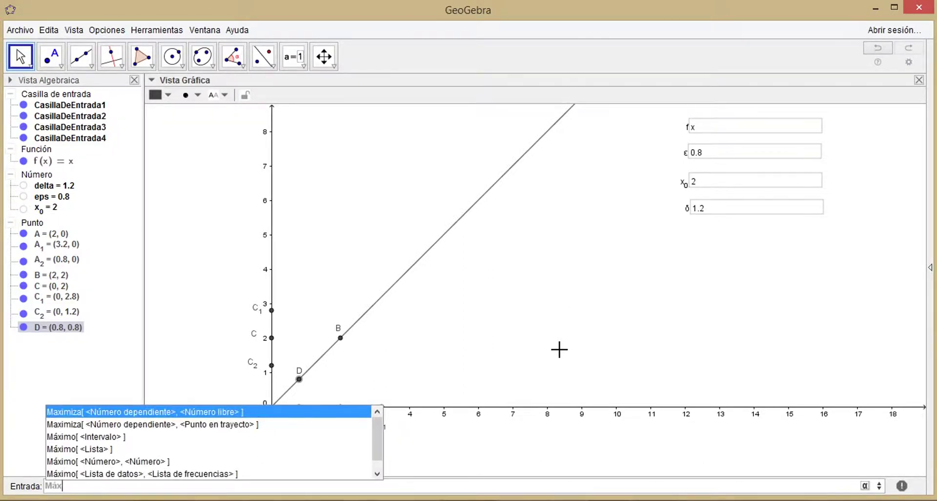
key("Down")
key("Down")
key("Down")
key("Down")
key("Down")
key("Down")
key("Down")
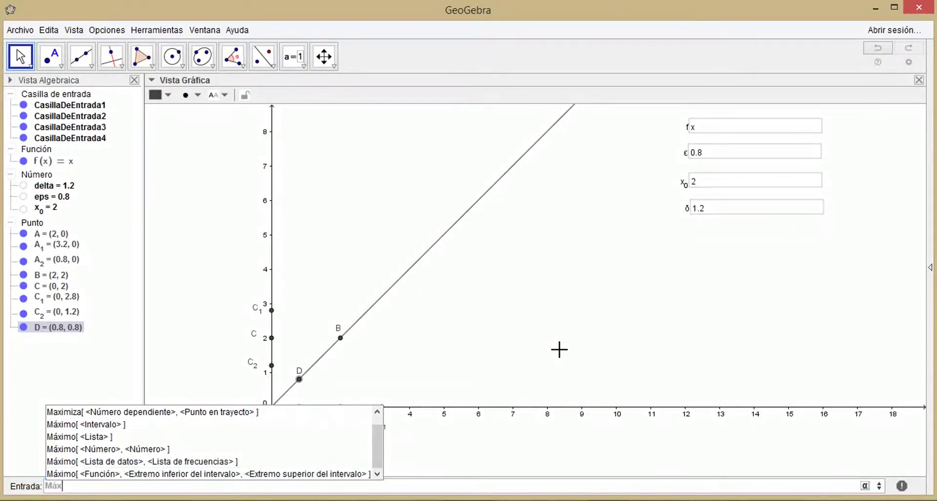
key("Up")
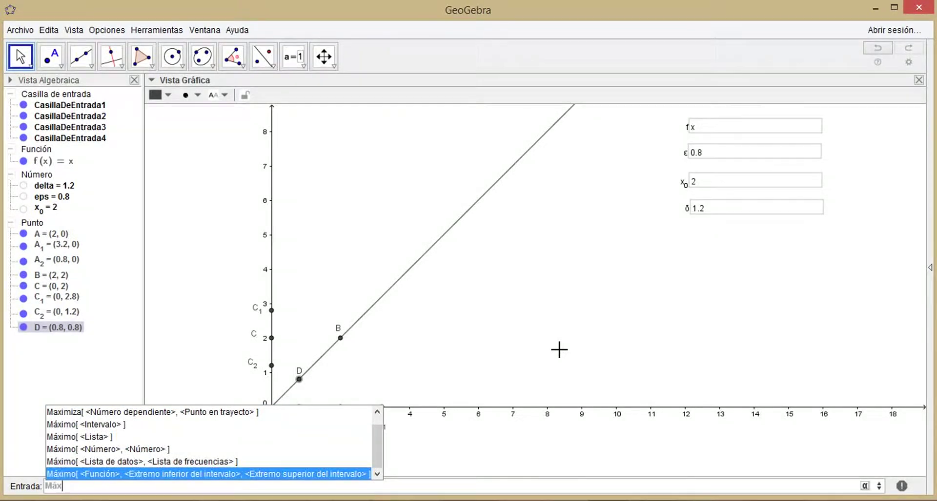
left_click(293, 474)
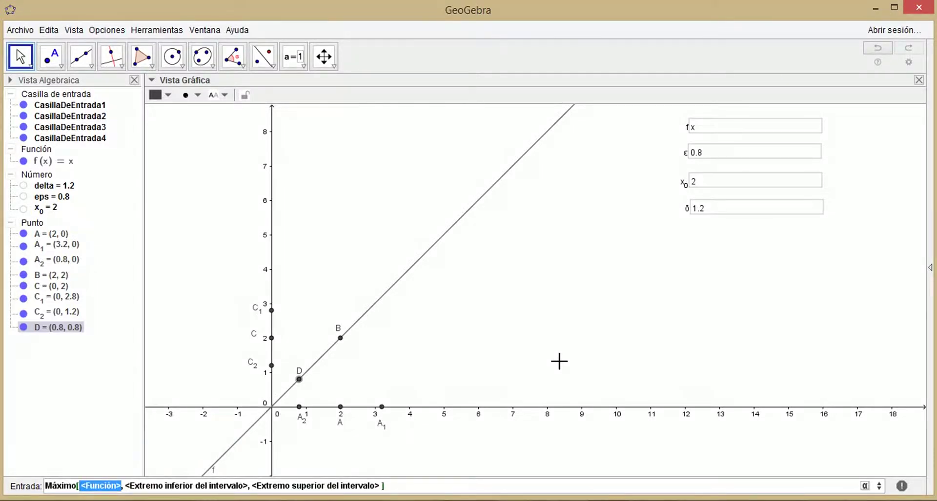
type("f")
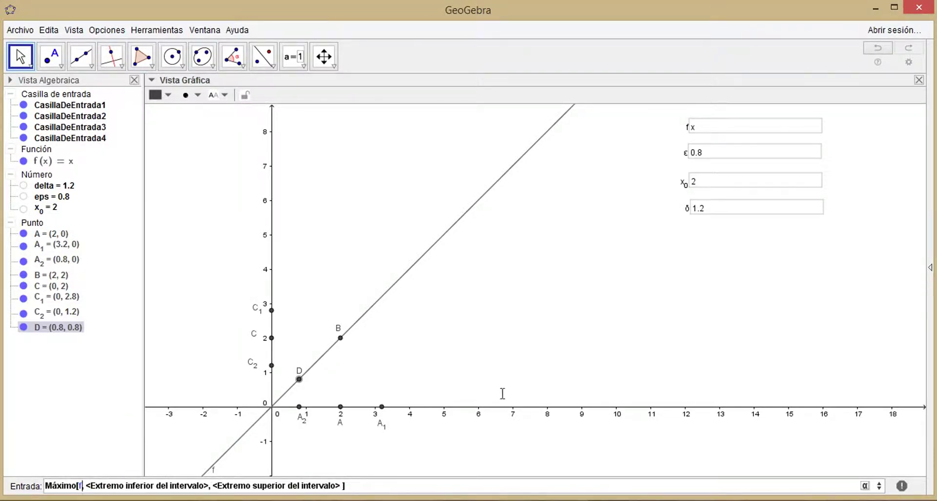
key("Tab")
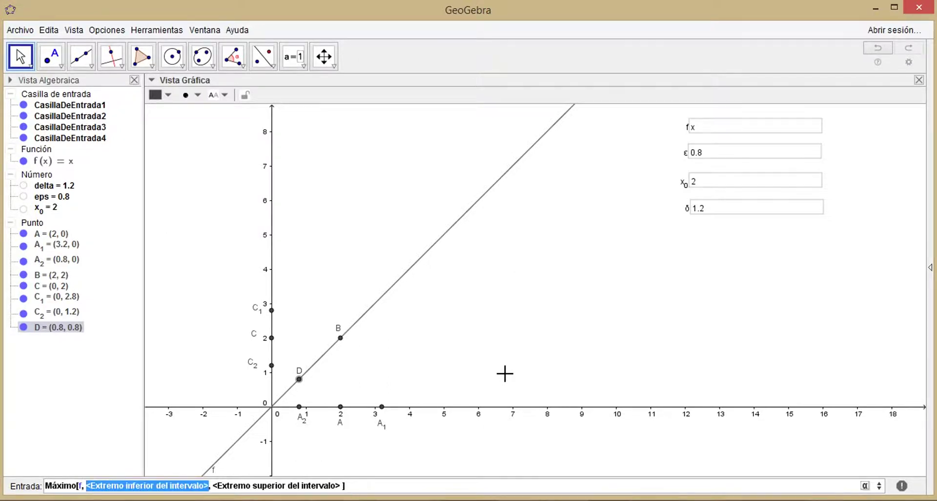
type("x_0-")
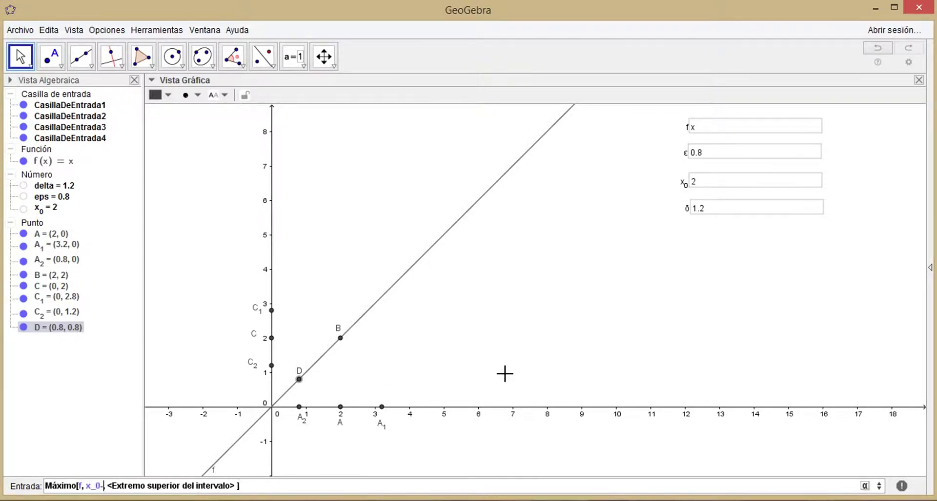
type("delta")
key("Tab")
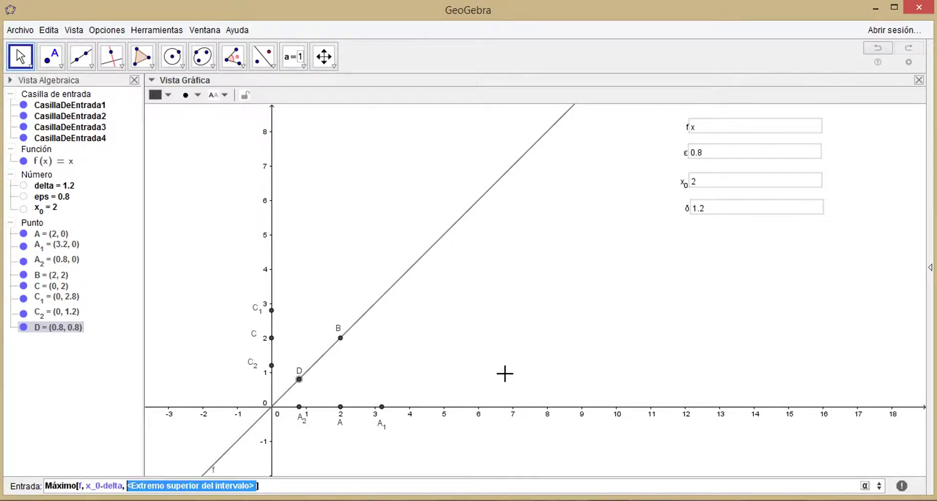
type("x_0+d")
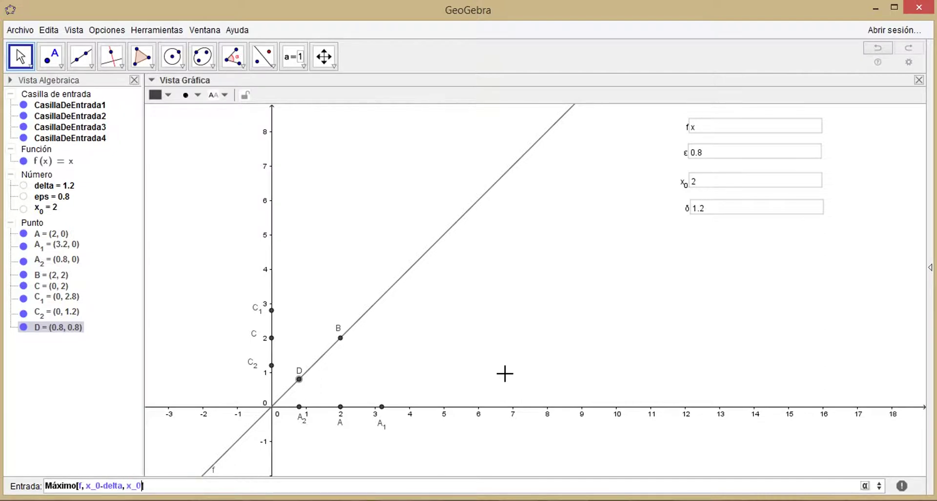
type("elta]")
key("Return")
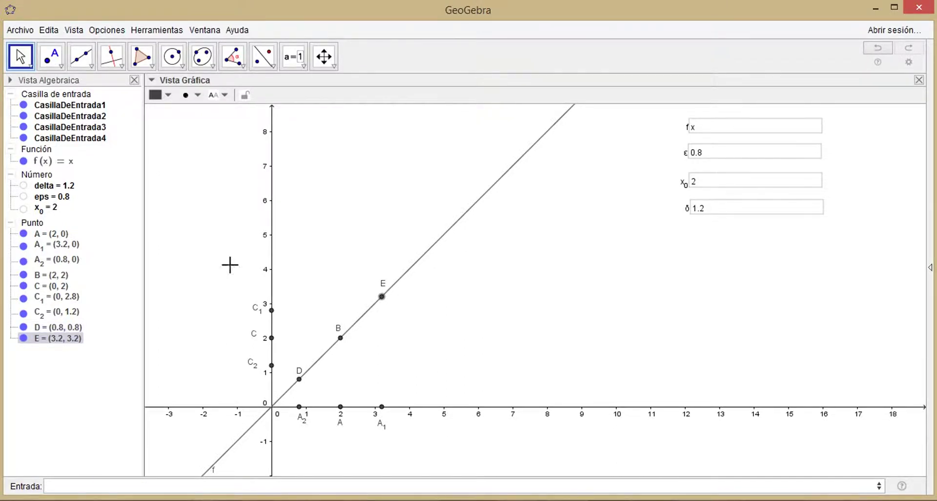
Set f to (x-2)^2+1 through its input box and move point B's label below the point.
left_click(721, 139)
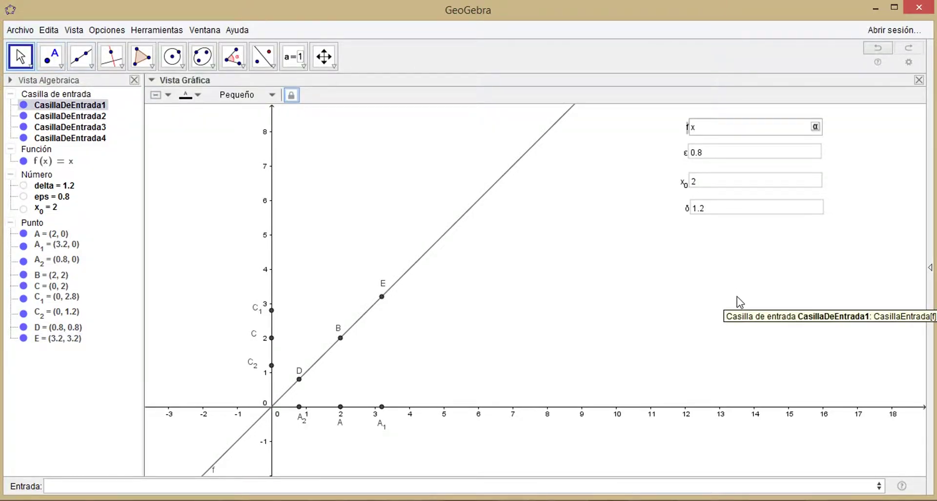
type("^2")
type("+2")
key("BackSpace")
key("BackSpace")
key("BackSpace")
key("BackSpace")
key("BackSpace")
type("(")
key("BackSpace")
type("^2+1")
key("Return")
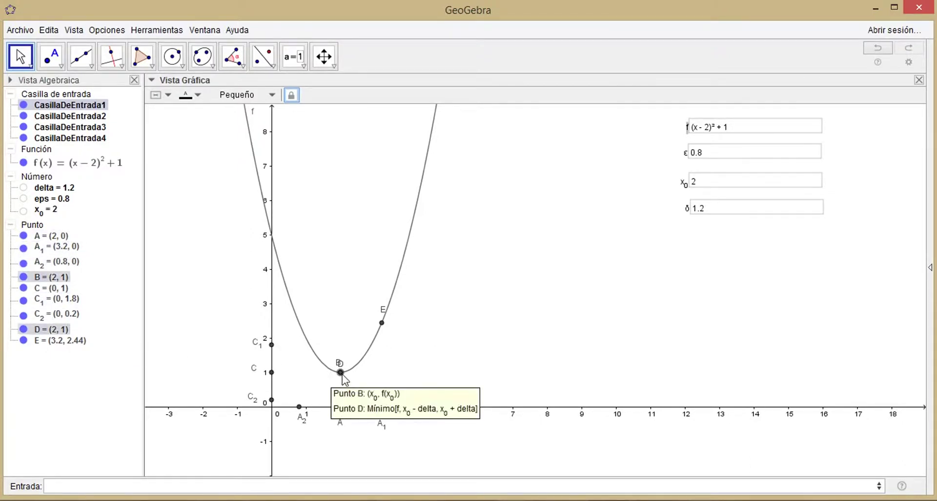
left_click_drag(339, 367, 340, 391)
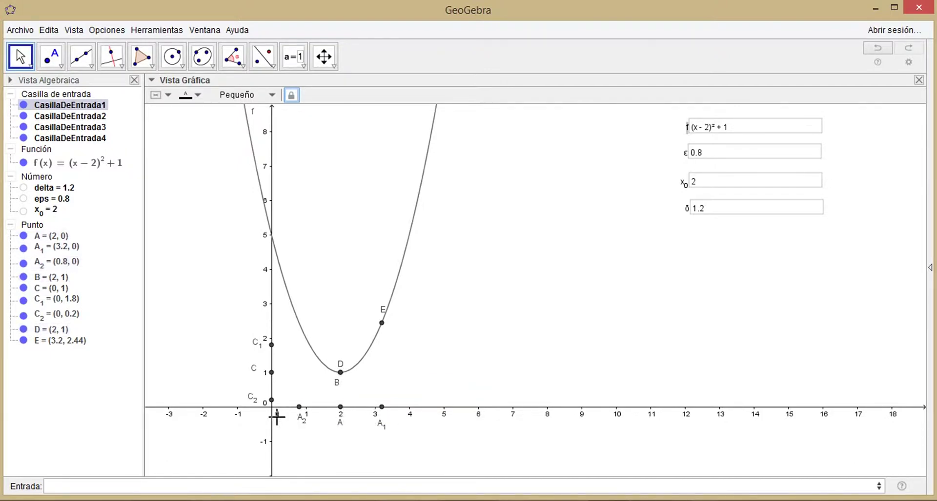
mouse_move(384, 324)
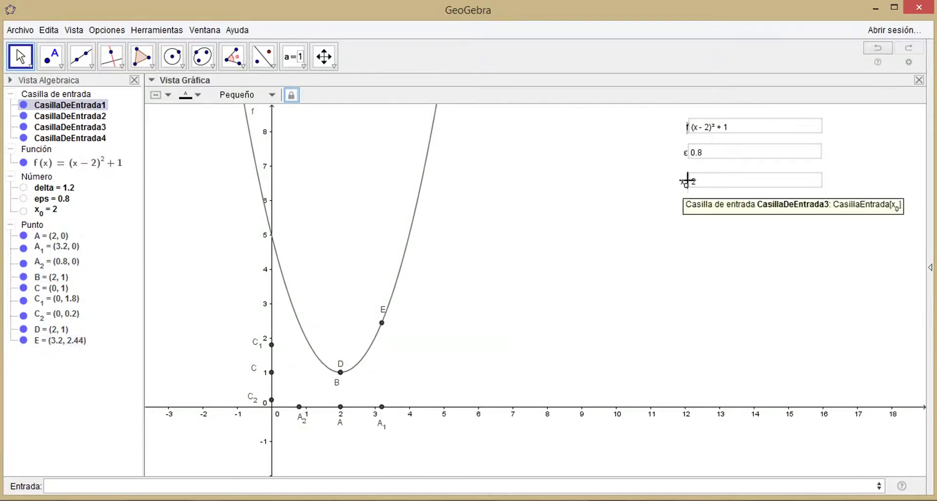
Set f back to x through its input box in the graphics view.
left_click(736, 128)
left_click_drag(737, 128, 646, 132)
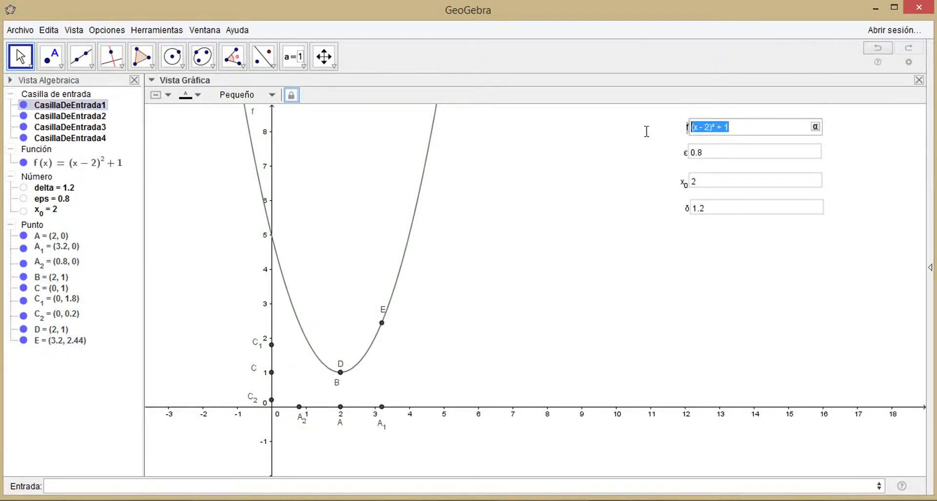
type("x")
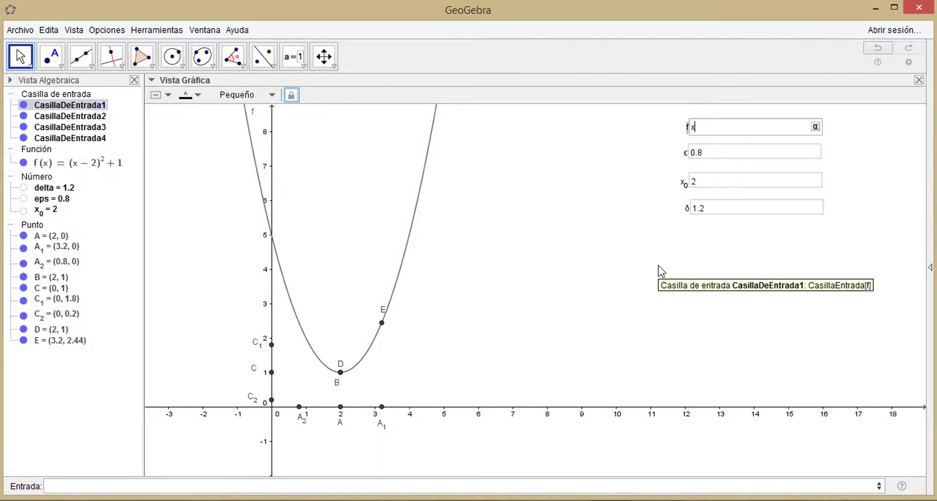
key("Return")
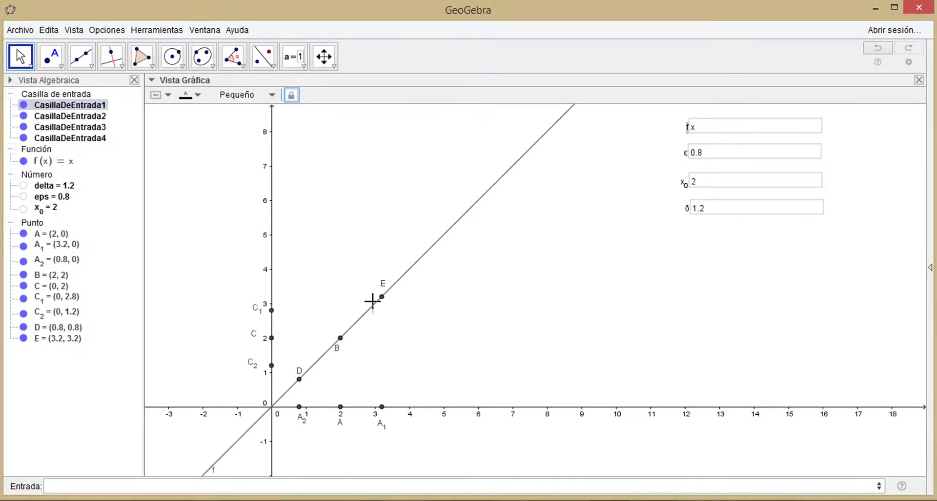
Hide the maximum point E and the minimum point D, and show D again.
left_click(23, 339)
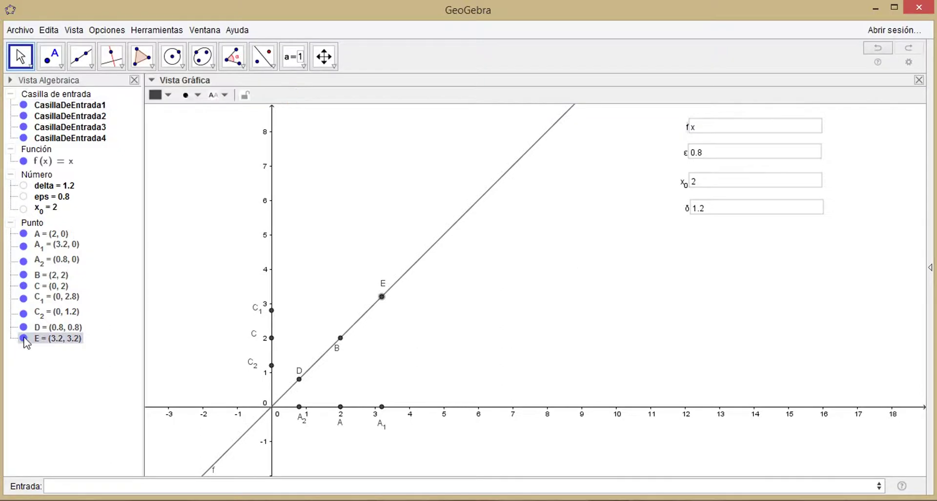
left_click(23, 327)
left_click(53, 486)
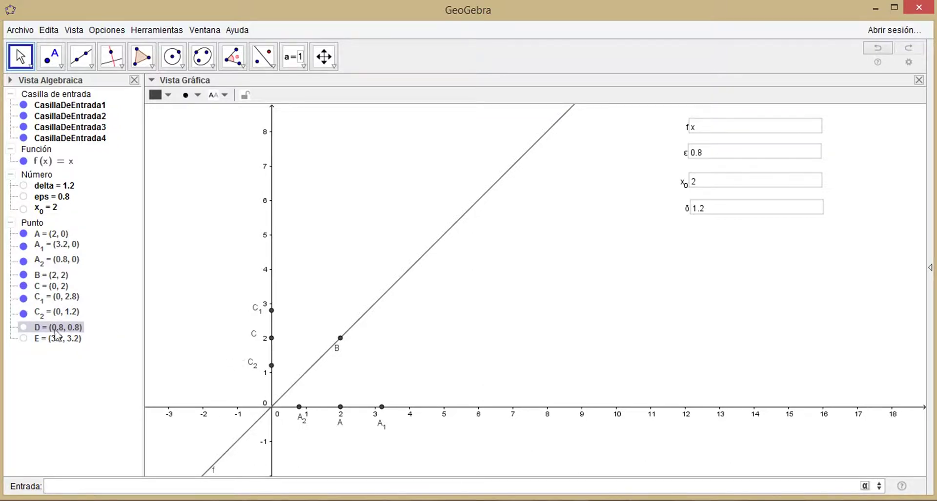
left_click(24, 327)
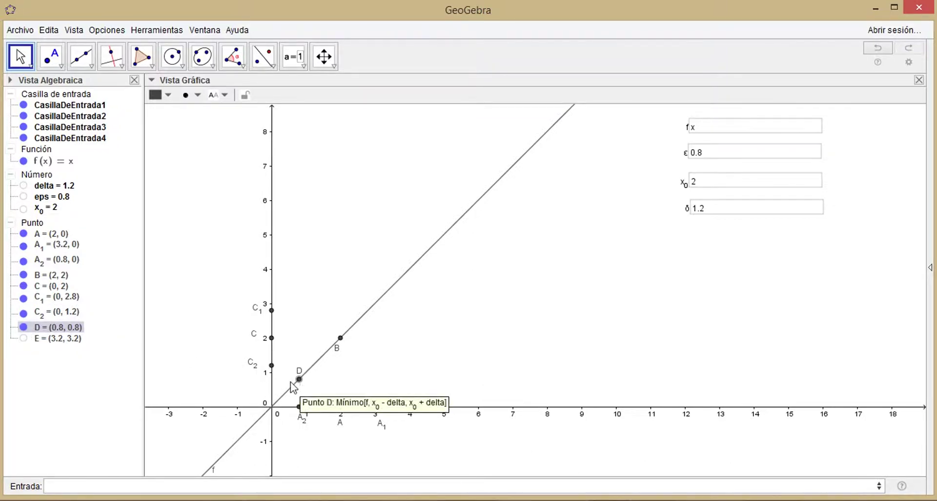
Hide the minimum point D and define the number mín as its y-coordinate, y(D).
left_click(23, 328)
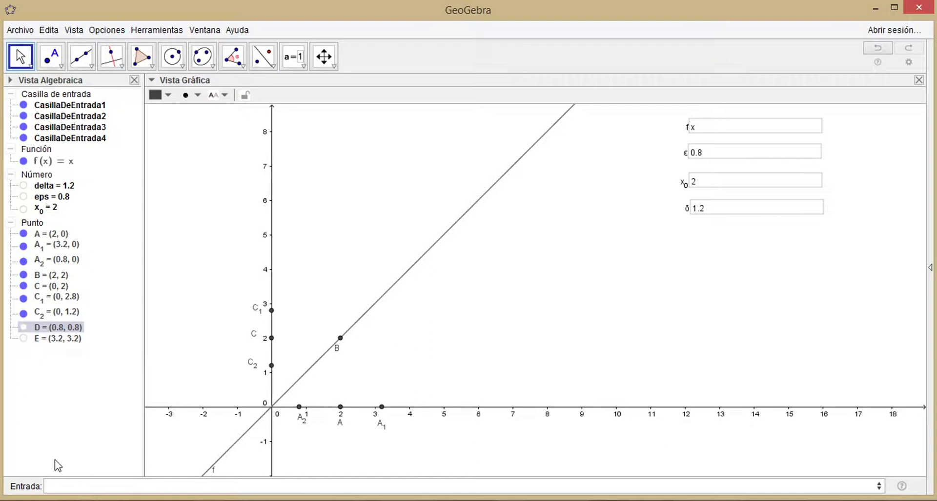
left_click(62, 487)
type("min")
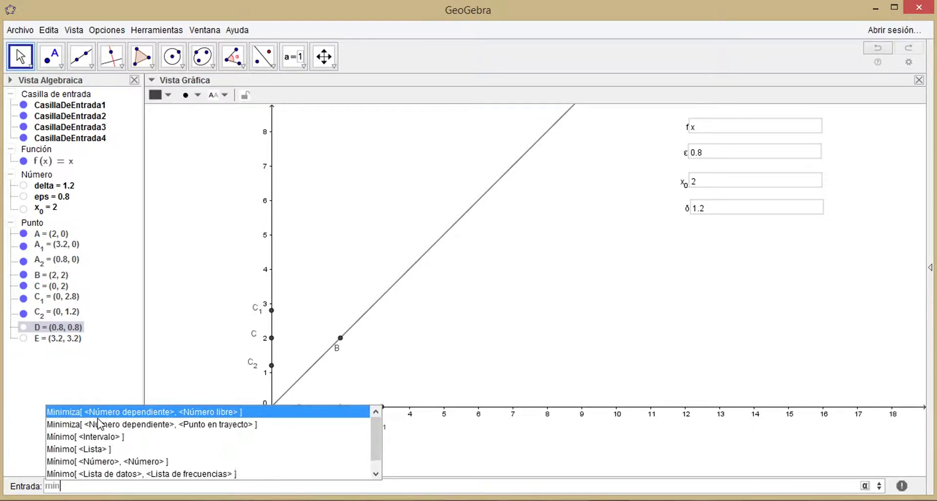
key("Escape")
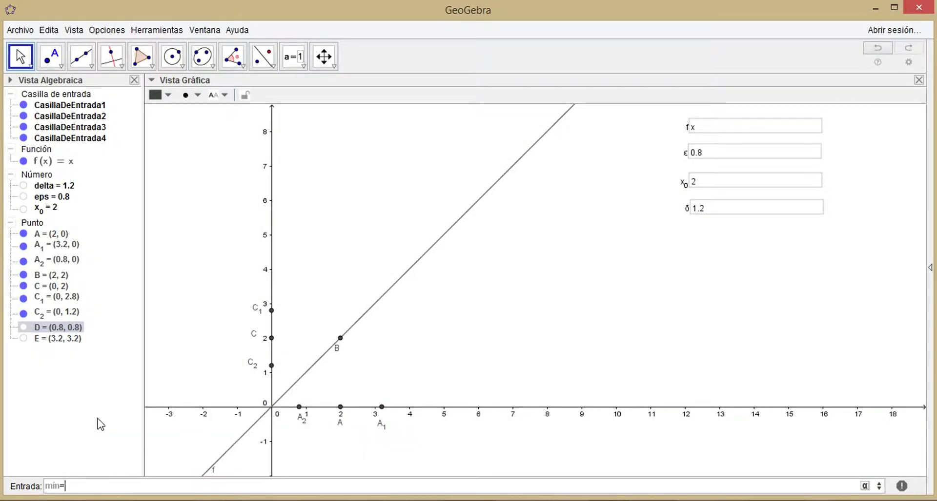
type("=y(D))")
key("Return")
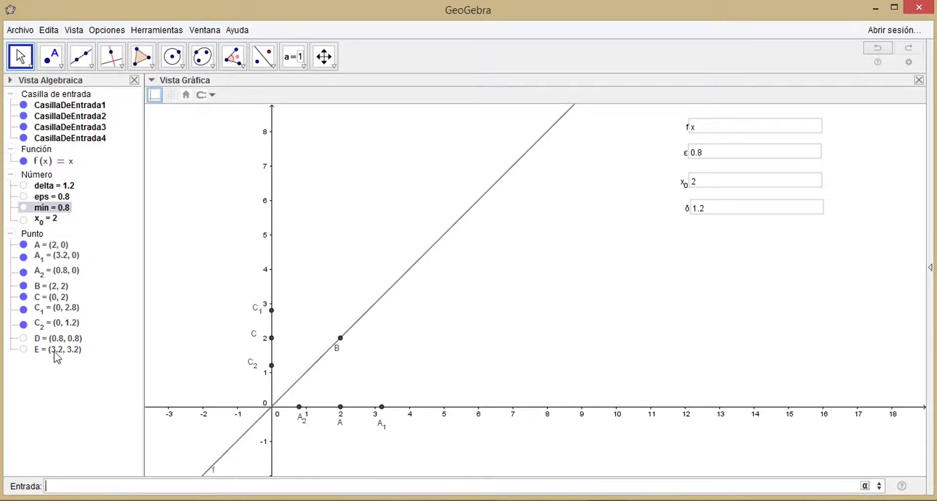
Define the number máx as y(E), the y-coordinate of the maximum point, and leave point E hidden.
left_click(23, 349)
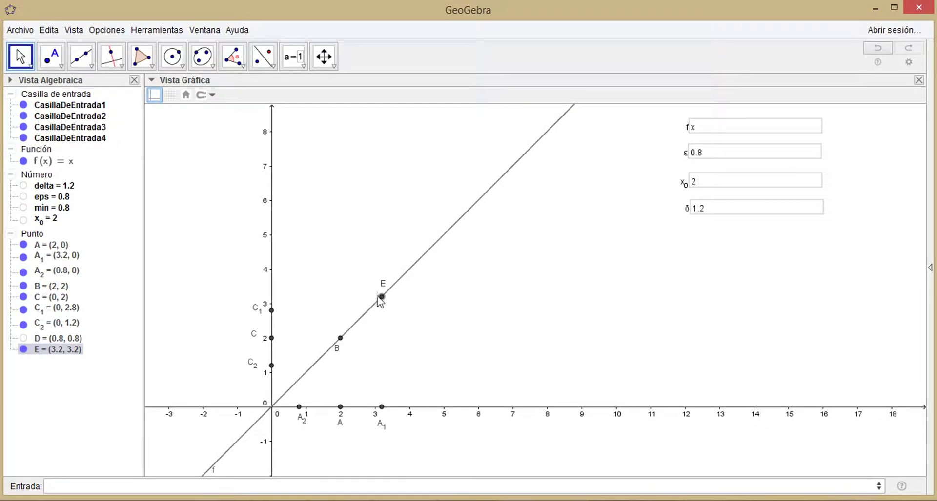
left_click(62, 488)
type("máx")
key("Escape")
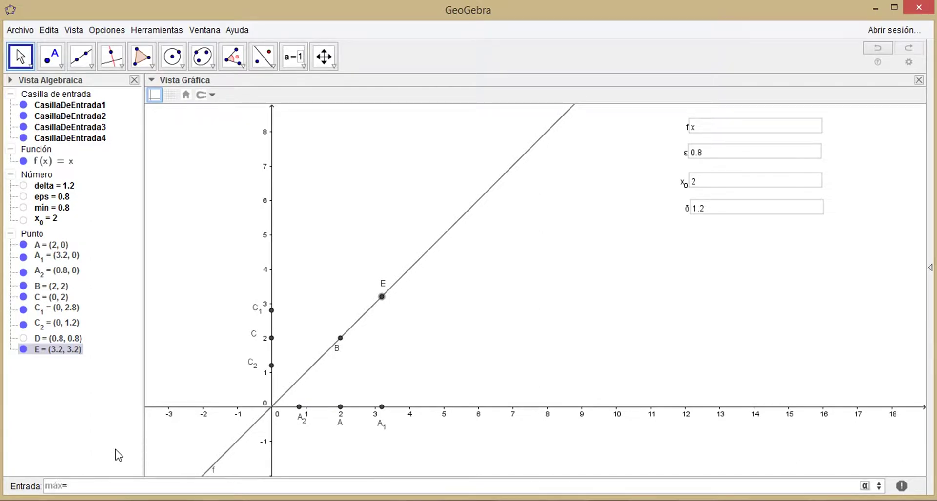
type("=y(E)")
key("Return")
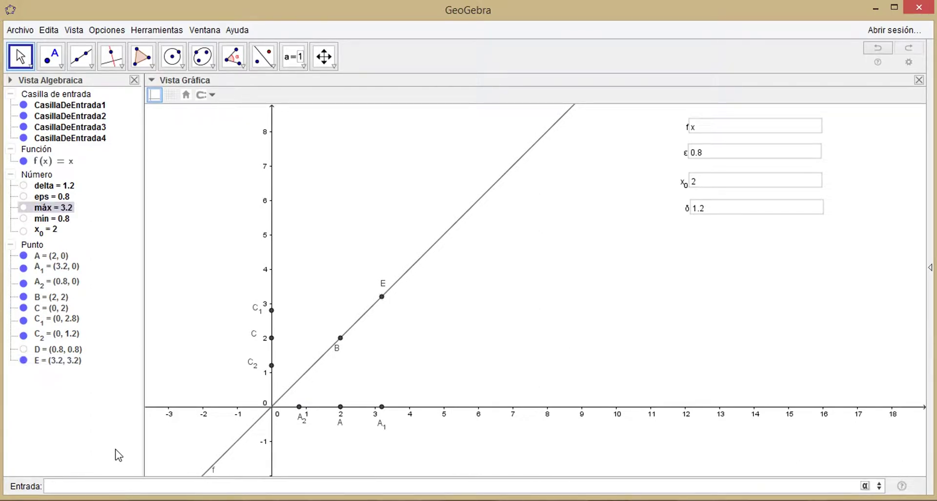
left_click(382, 297)
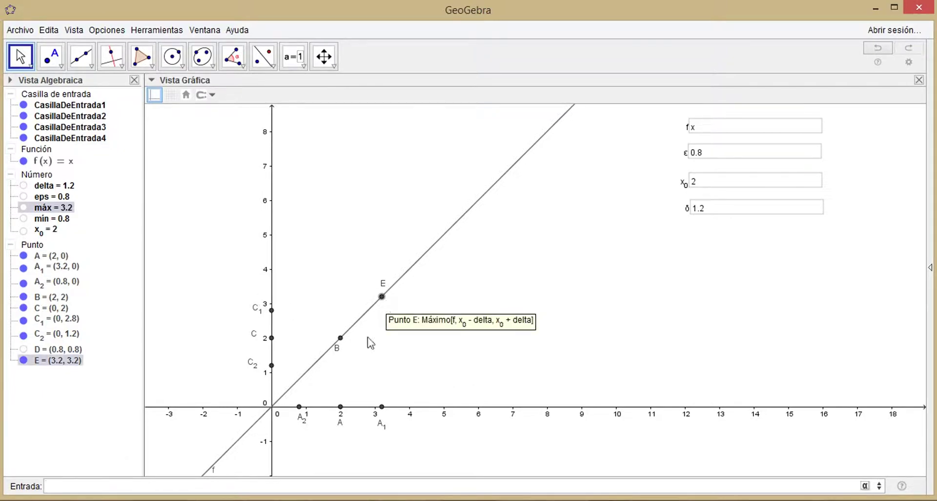
left_click(23, 361)
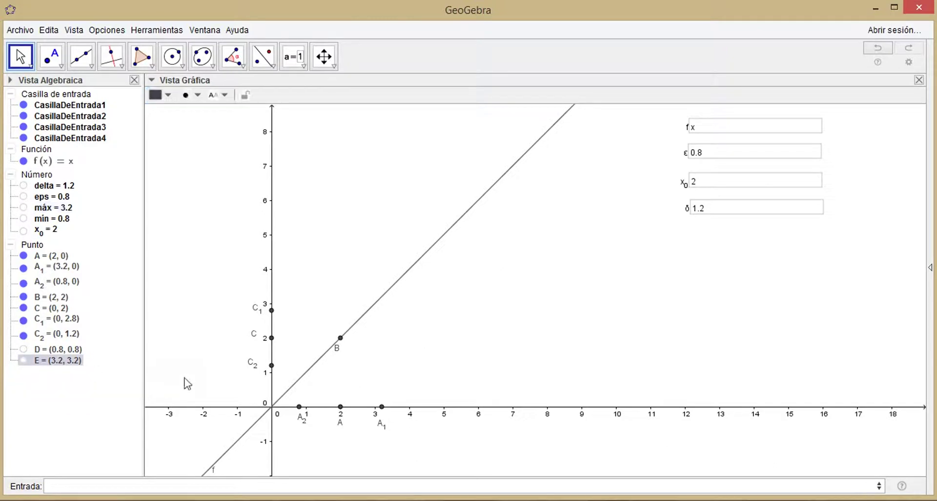
Create the point F_1=(x_0+delta,mín).
left_click(250, 489)
type("F_")
type("1=(")
left_click(382, 407)
type("_")
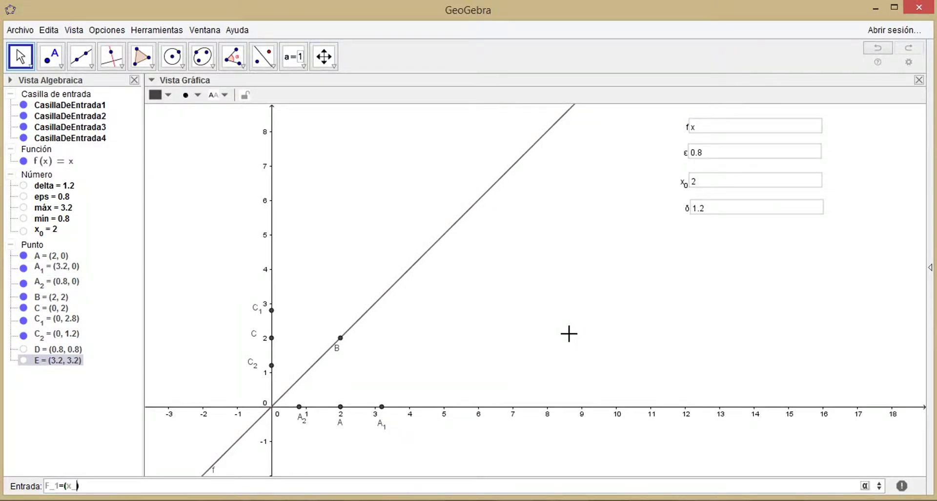
type("0+delta,")
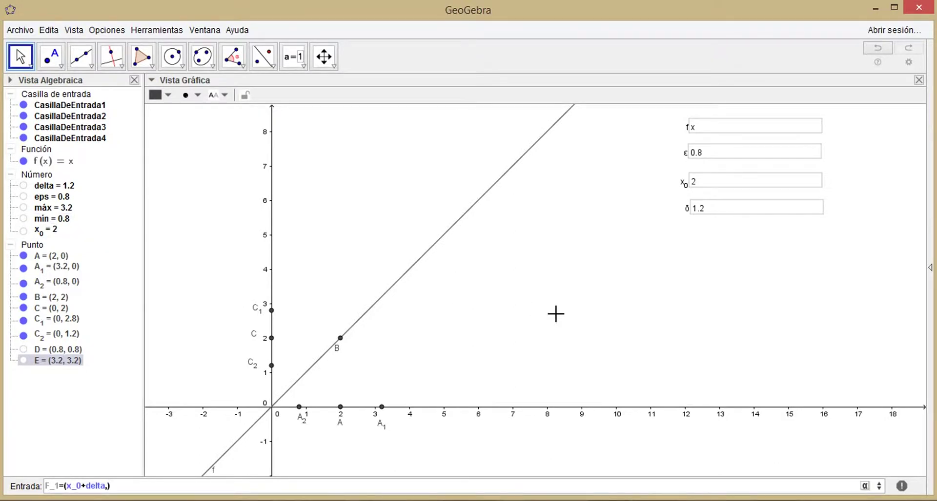
type("mín)")
key("Return")
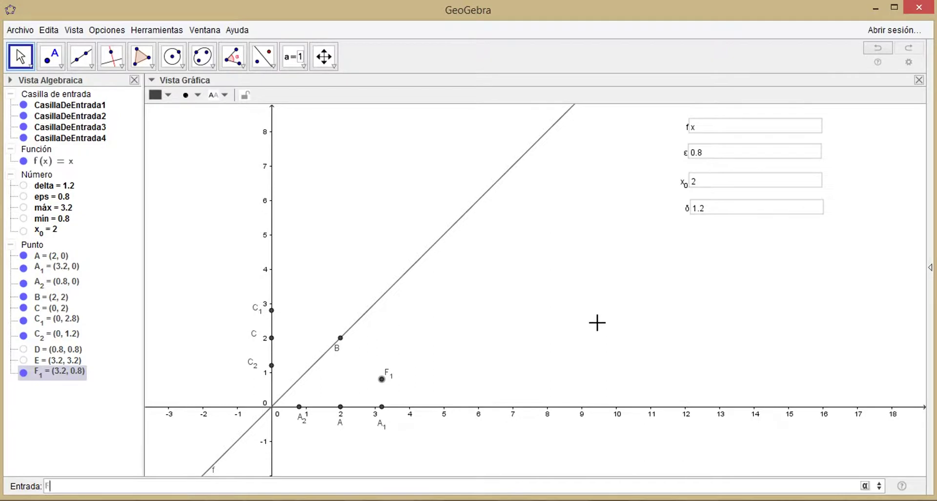
Create the point F_2=(x_0-delta,mín) and move its label to the upper left of the point.
type("_")
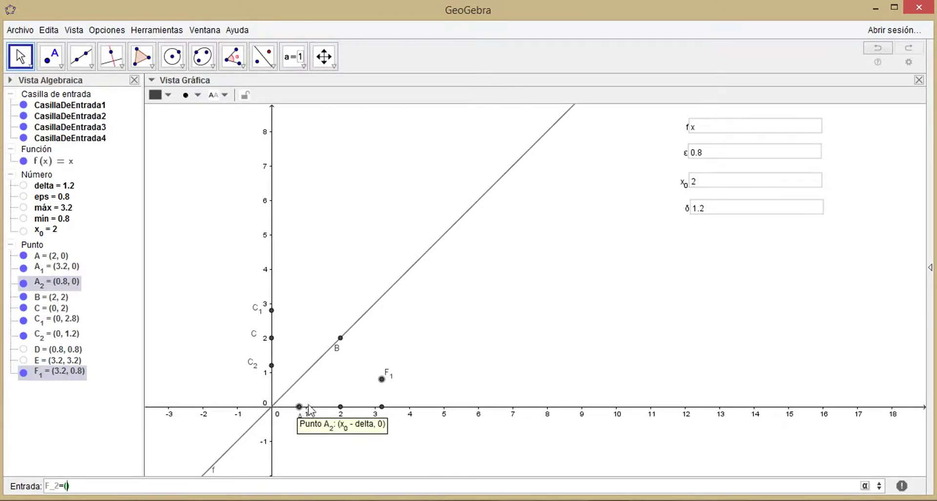
type("2=(x")
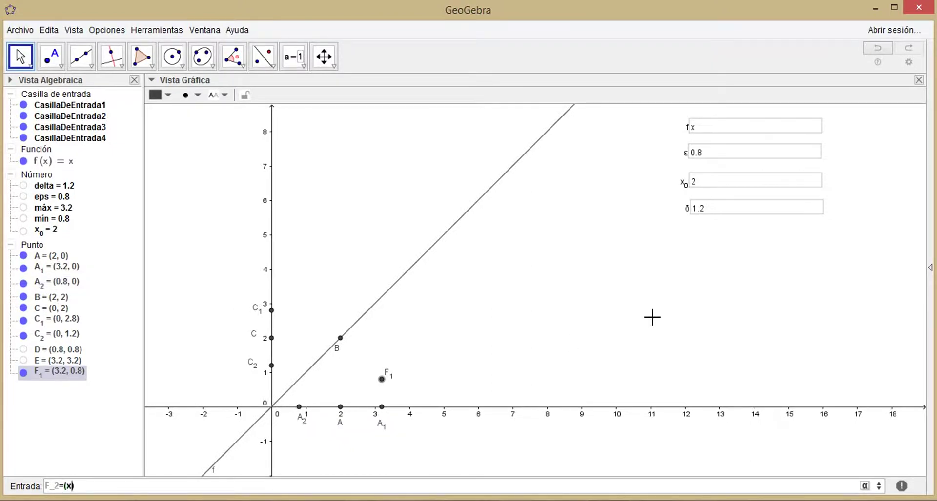
type("_")
type("0-delta")
type(",")
type("min")
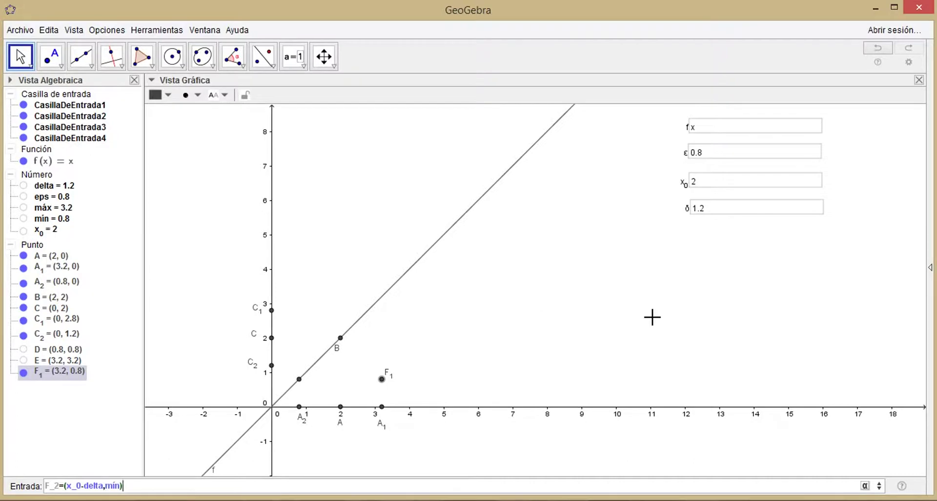
key("Return")
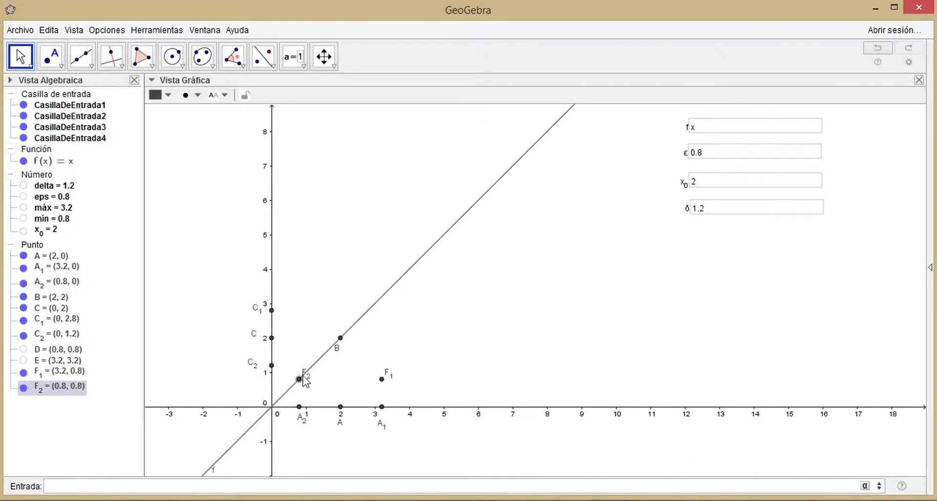
left_click_drag(305, 379, 291, 375)
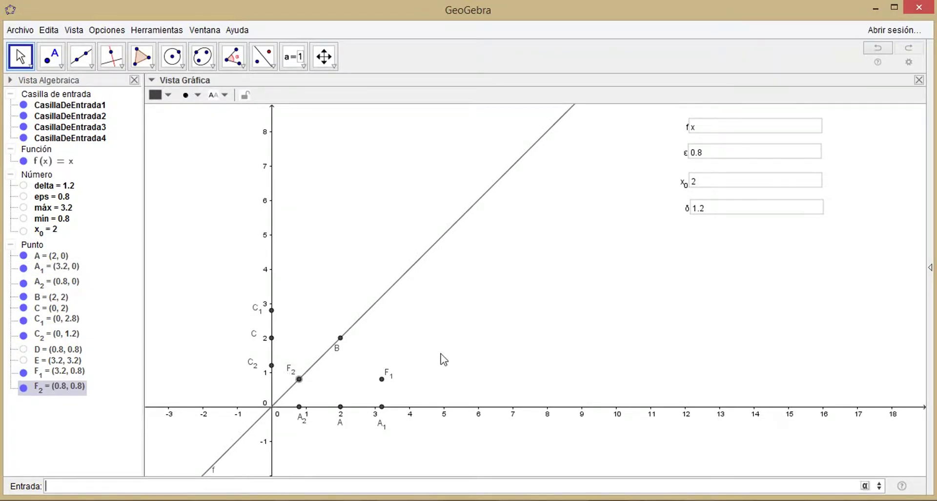
Create the point F_3=(x_0-delta,máx) and move its label directly above the point.
type("F_3=(")
type("x_0-delta,")
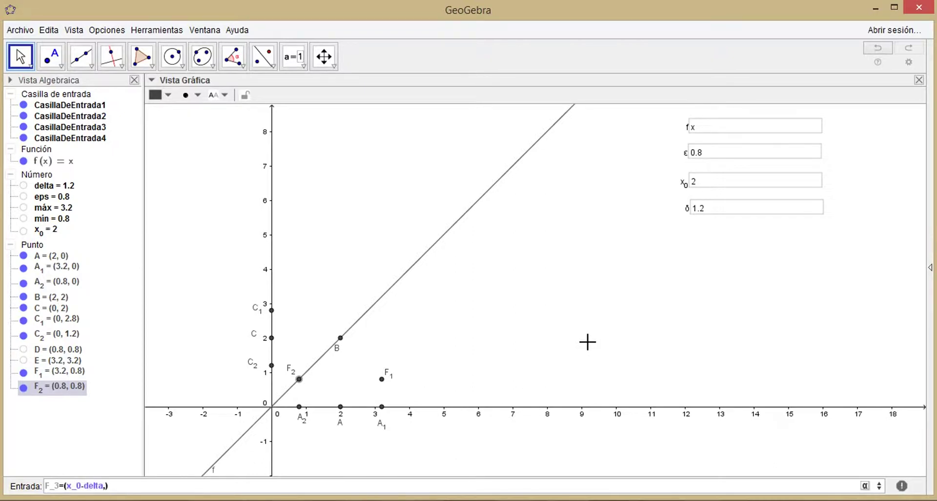
type("máx")
key("Return")
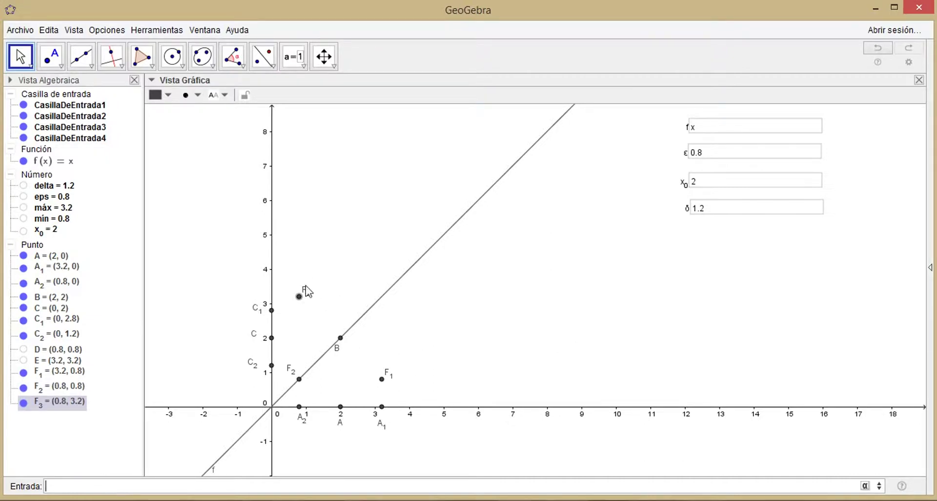
left_click_drag(306, 294, 299, 291)
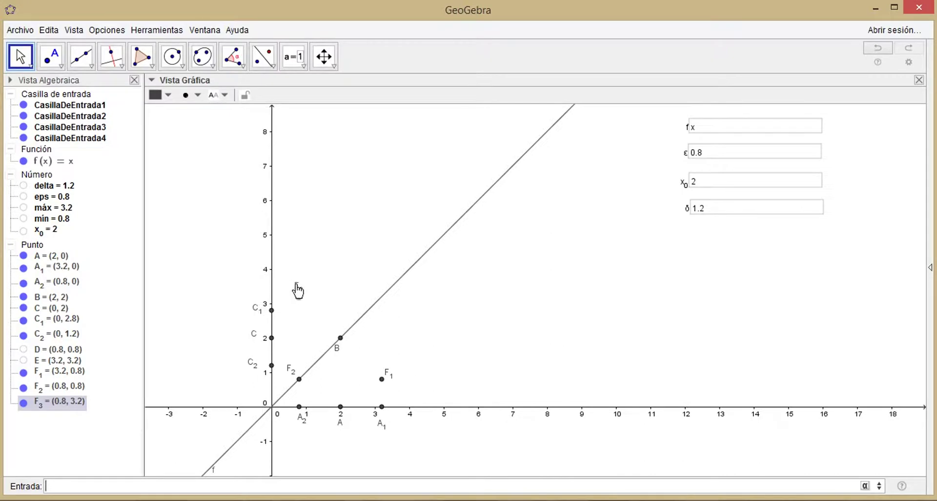
Create the point F_4=(x_0+delta,máx) and move its label to the right, clear of the function line.
left_click(184, 489)
type("F_4=(")
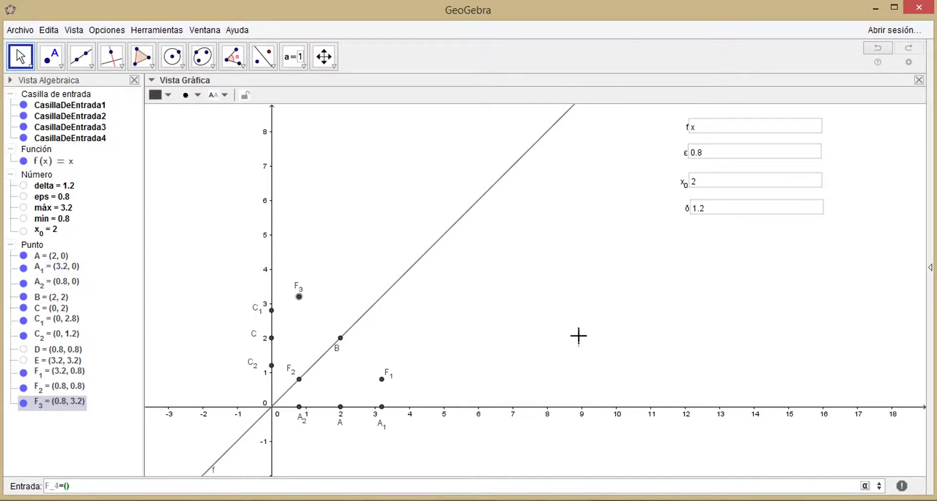
type("x_")
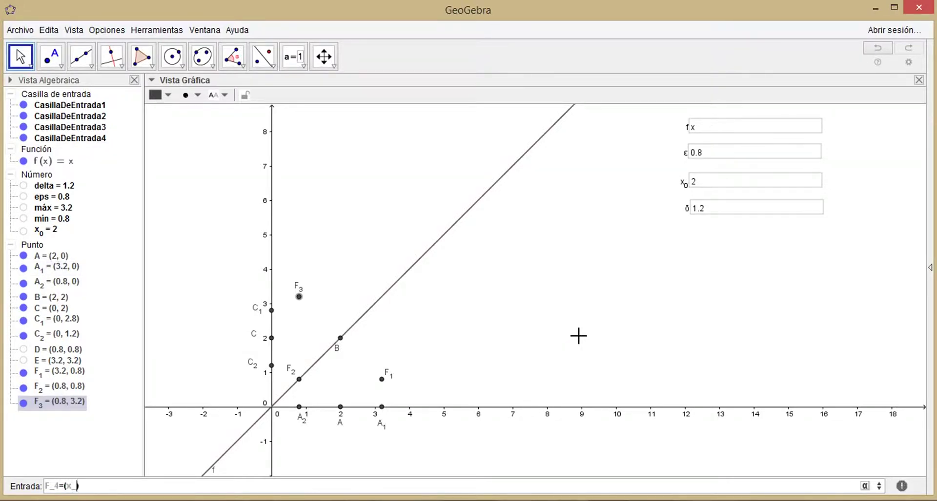
type("0+delta,")
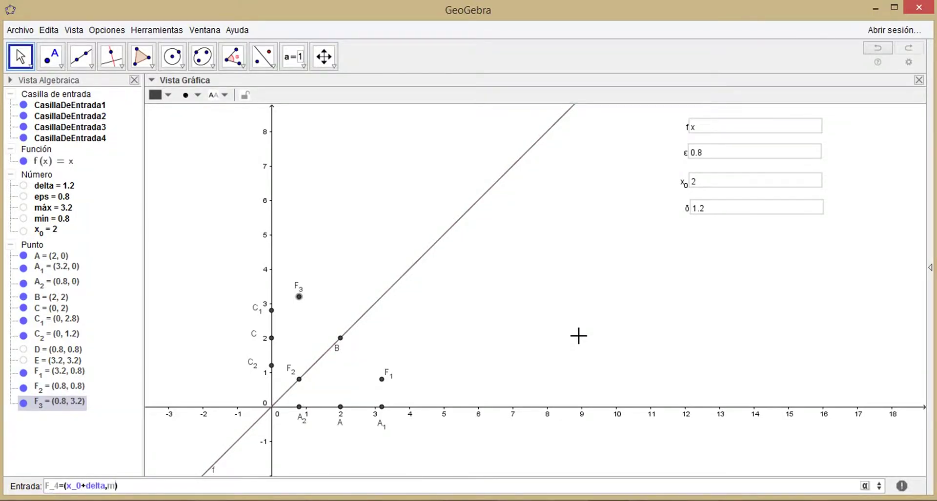
type("máx")
key("Return")
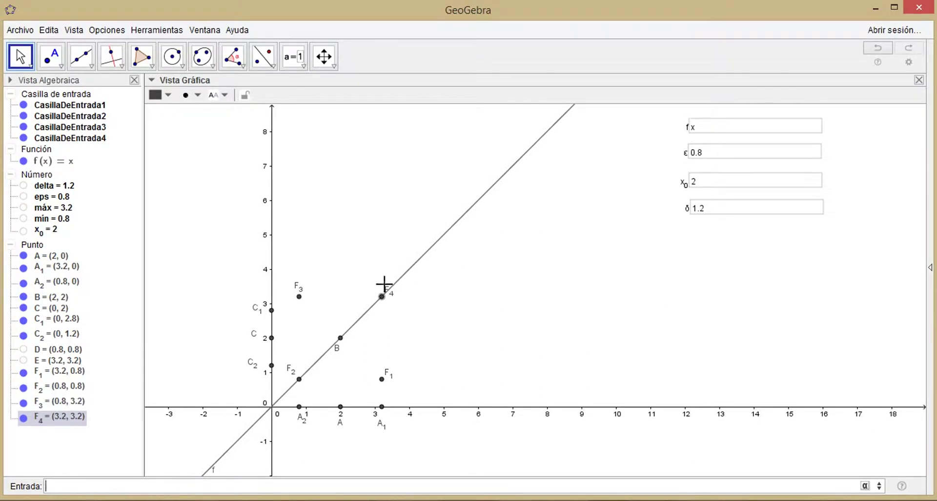
left_click(397, 298)
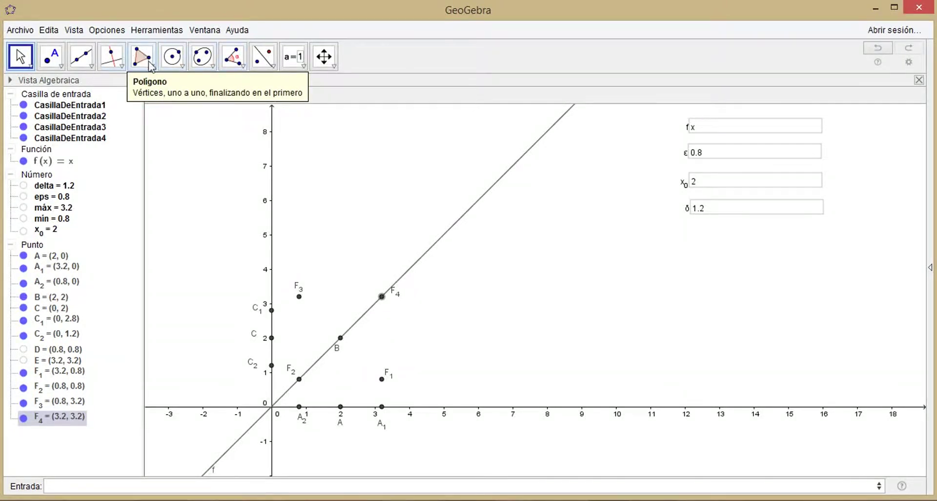
Draw a closed polygon through the points F_1, F_2, F_3 and F_4.
left_click(153, 67)
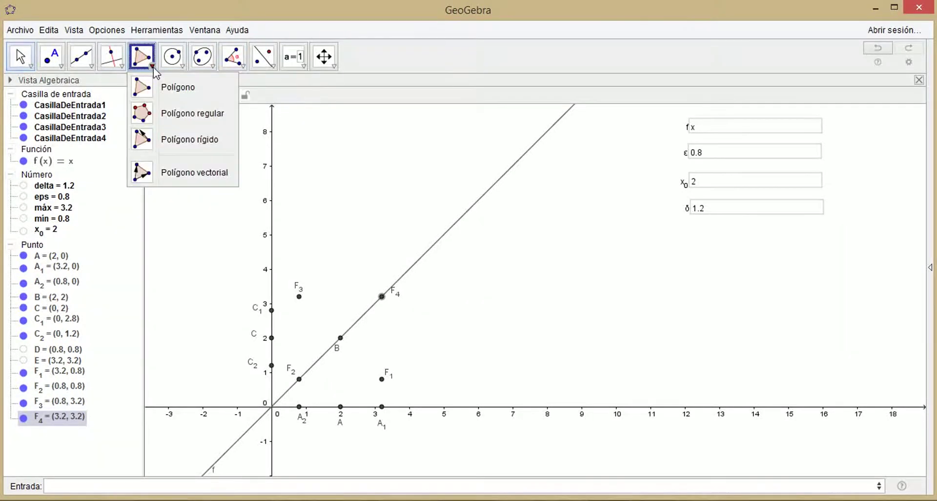
left_click(159, 95)
left_click(382, 379)
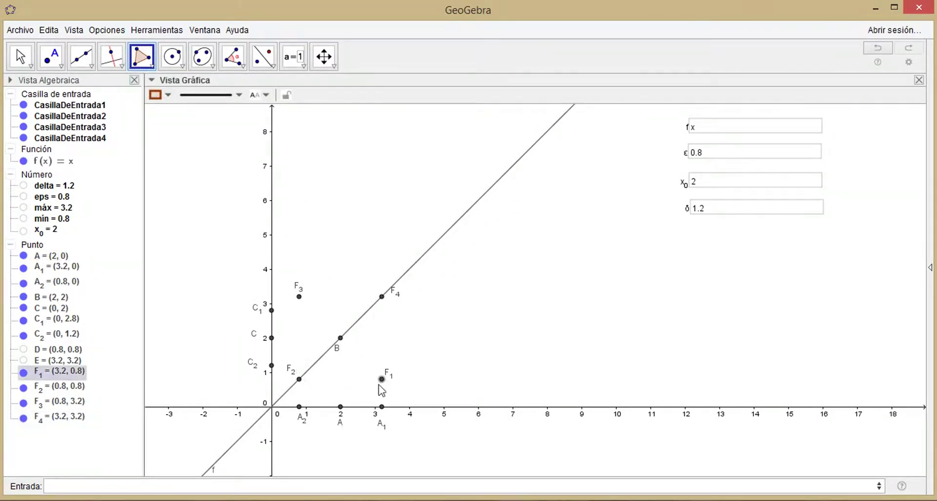
left_click(299, 380)
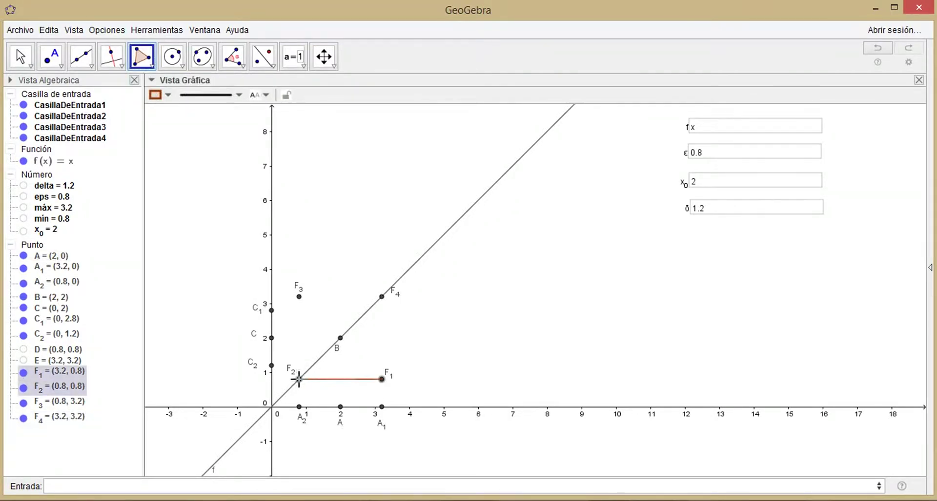
left_click(299, 296)
left_click(382, 297)
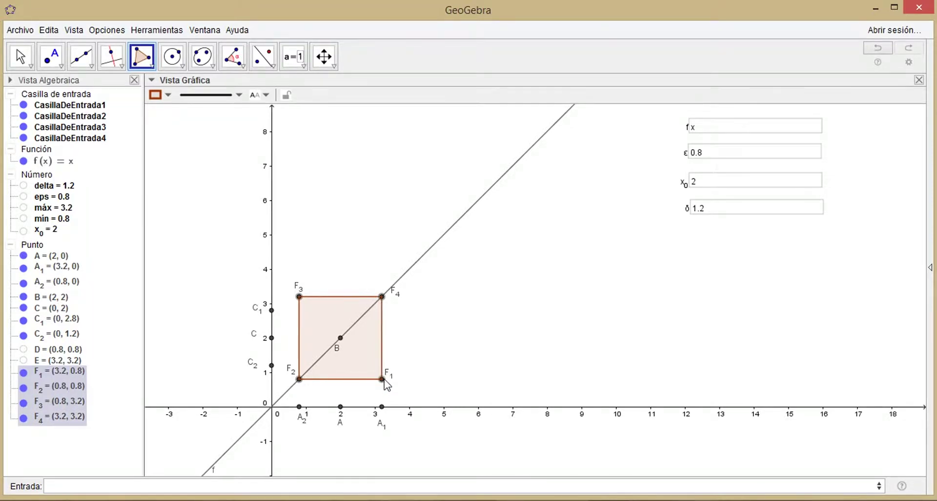
left_click(381, 380)
left_click(20, 57)
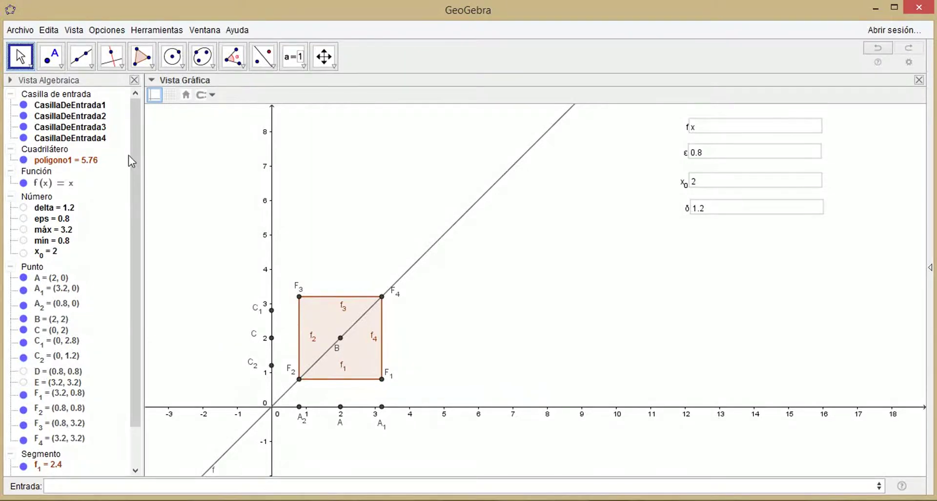
Hide the labels of all four segments that form the polygon's sides.
left_click_drag(135, 168, 135, 300)
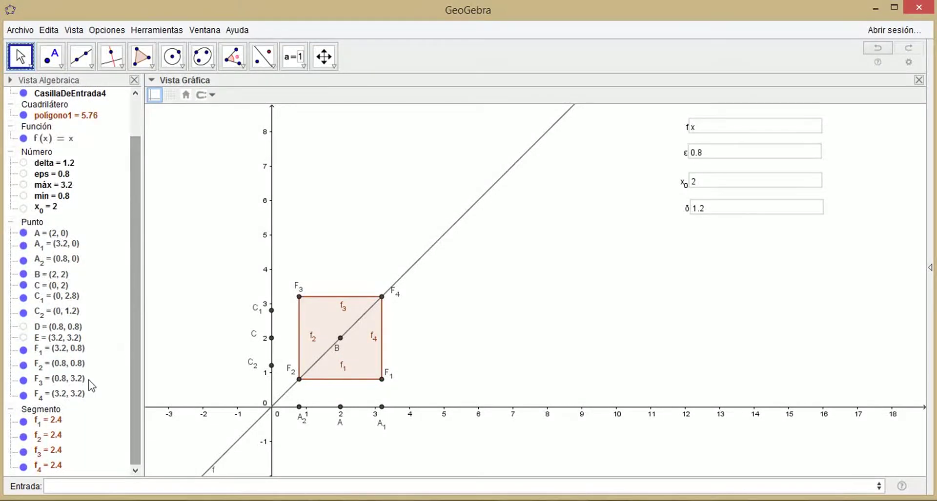
left_click(55, 411)
right_click(55, 411)
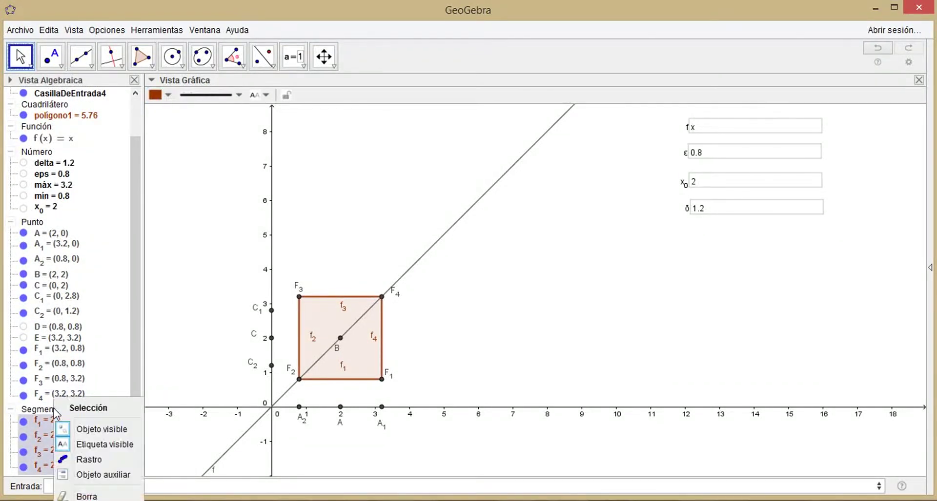
left_click(118, 455)
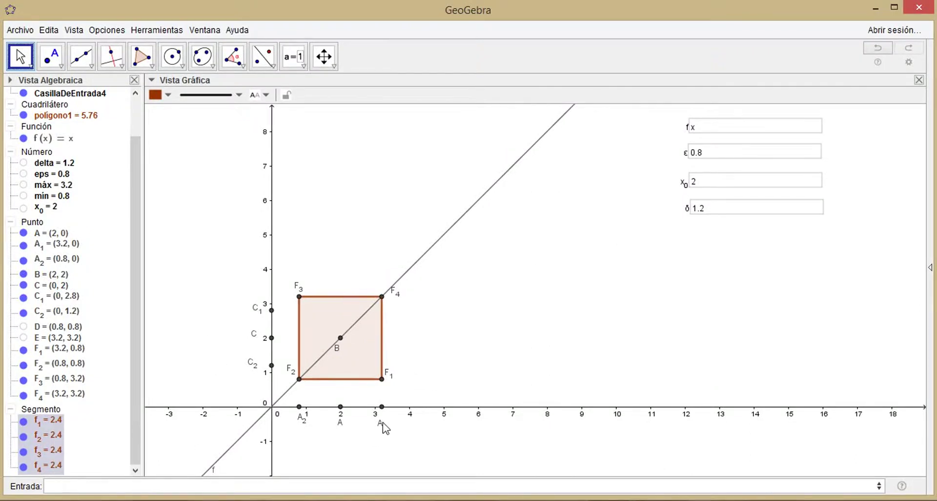
Set δ to 1 through its input box in the graphics view.
mouse_move(380, 406)
mouse_move(298, 408)
mouse_move(376, 332)
left_click(721, 216)
left_click(720, 215)
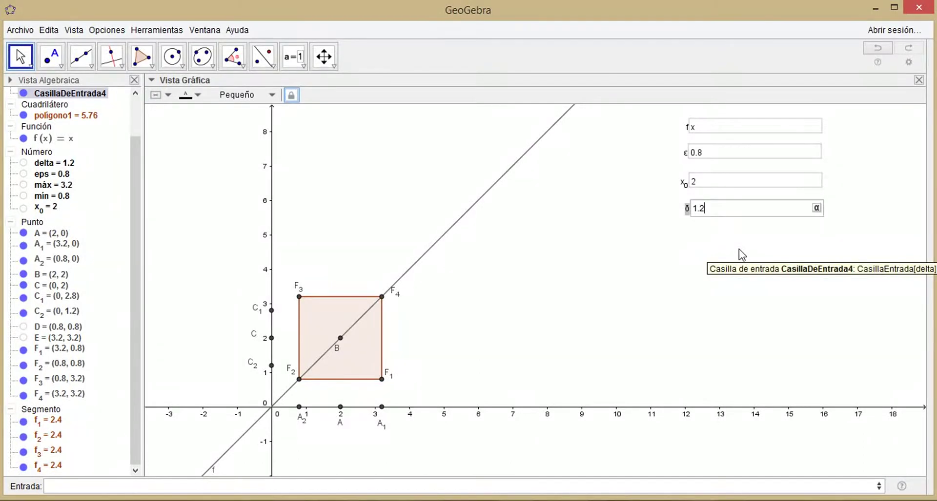
key("BackSpace")
key("BackSpace")
key("Return")
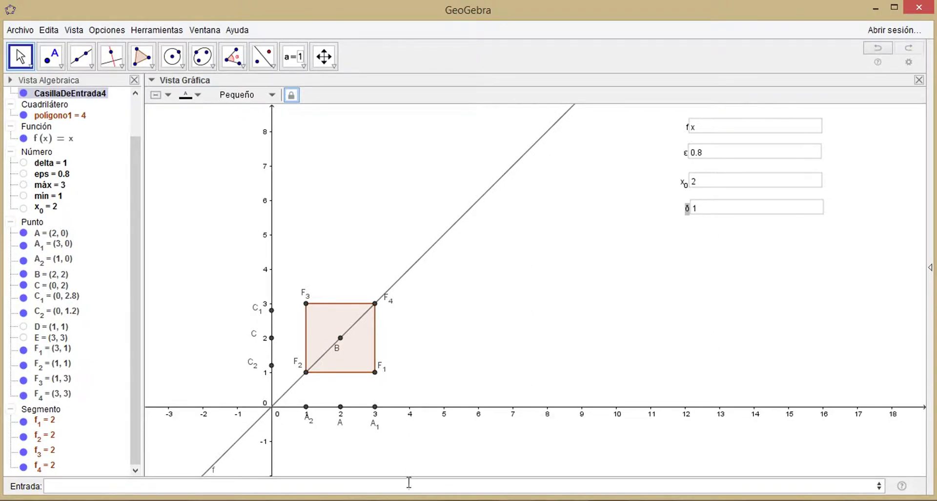
Create the horizontal band defined by the inequality y(C_2) ≤ y ≤ y(C_1).
left_click(166, 488)
type("(")
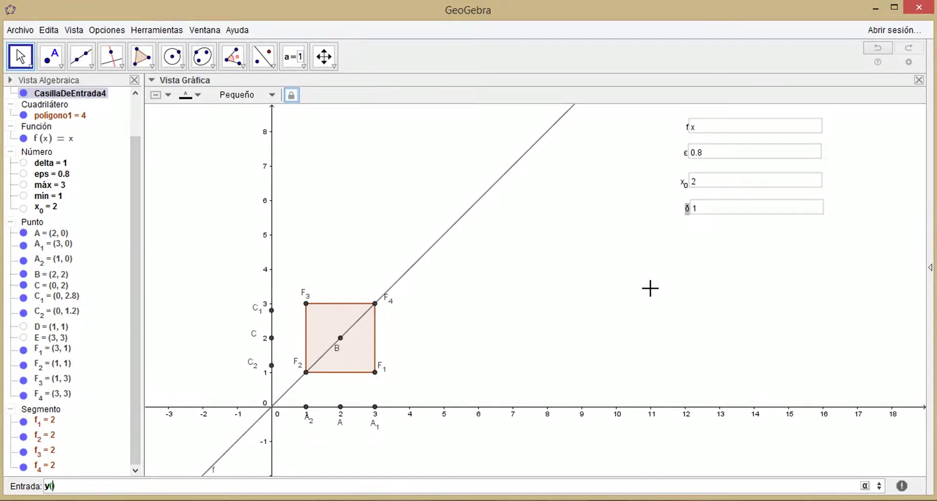
type("C_2")
left_click(864, 486)
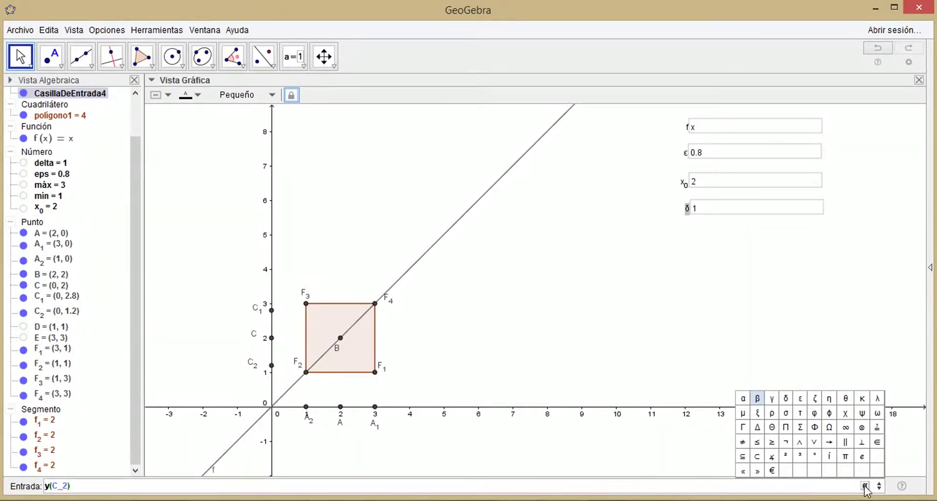
left_click(757, 442)
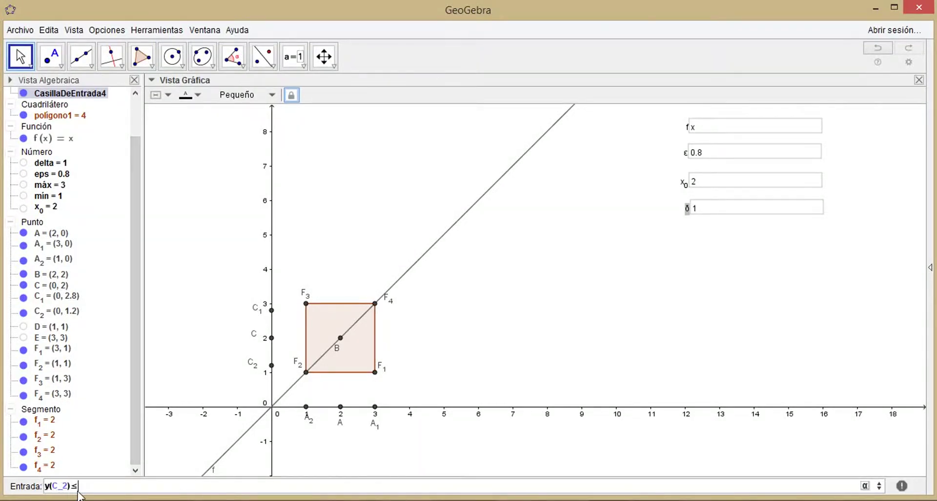
key("Return")
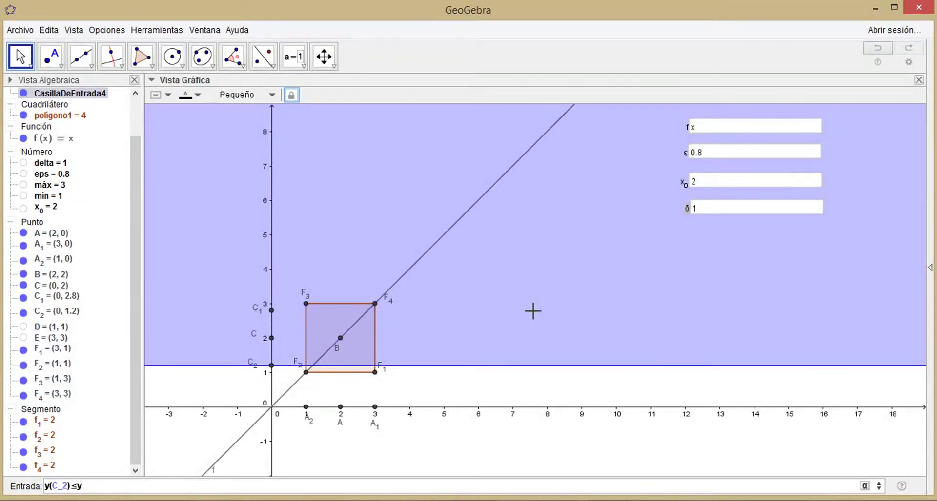
left_click(864, 486)
left_click(761, 449)
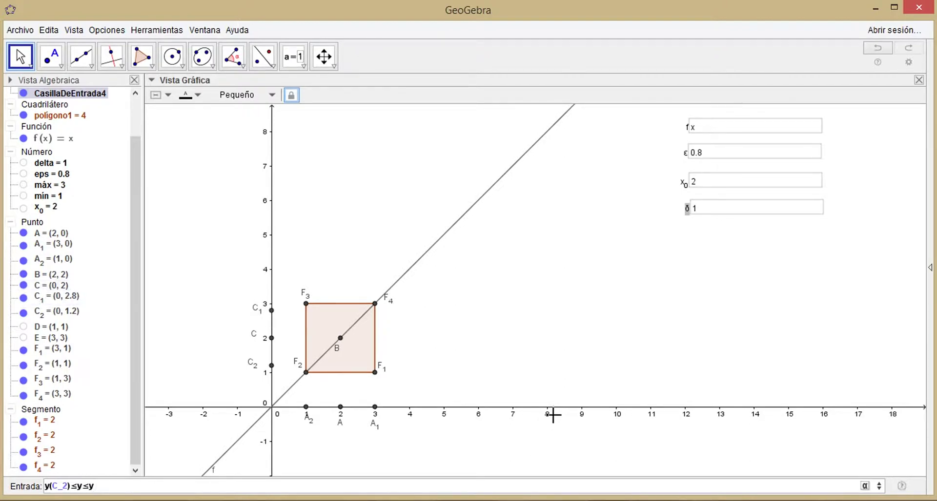
type("(C_1")
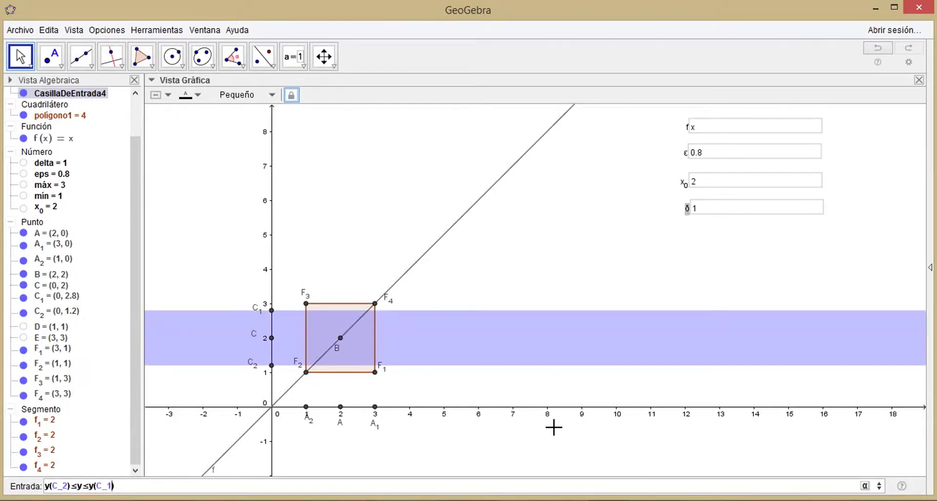
key("Return")
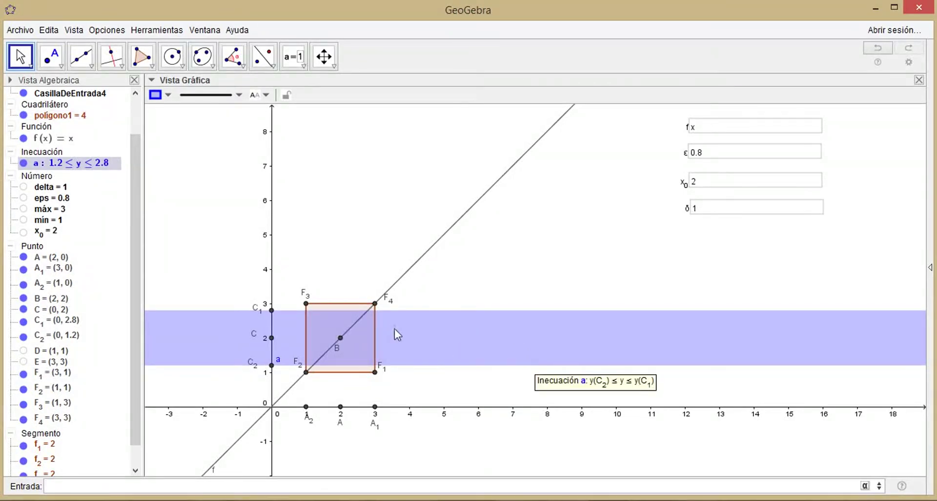
Change the colour of the inequality band to red (255, 0, 0).
right_click(73, 164)
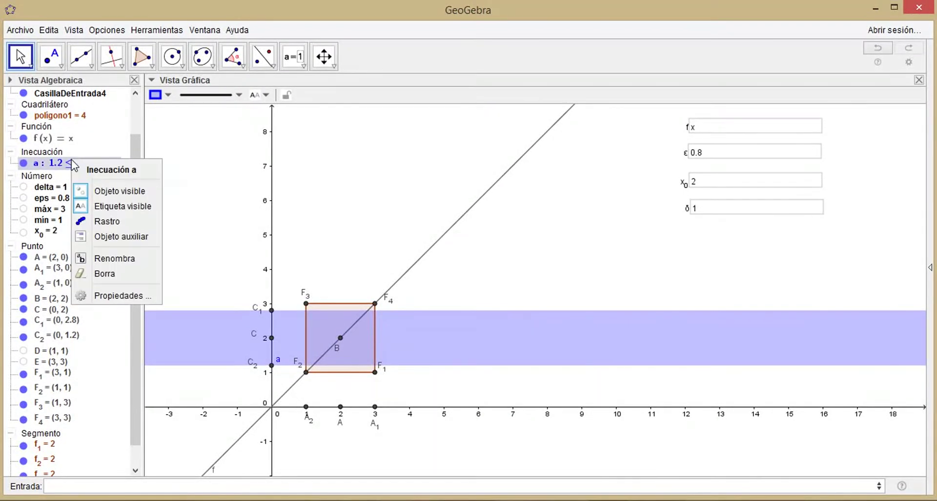
left_click(125, 296)
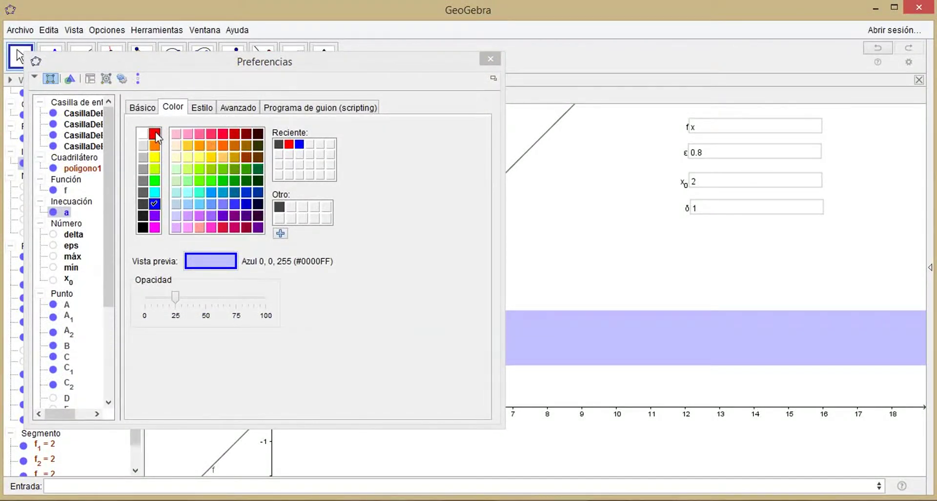
left_click(155, 132)
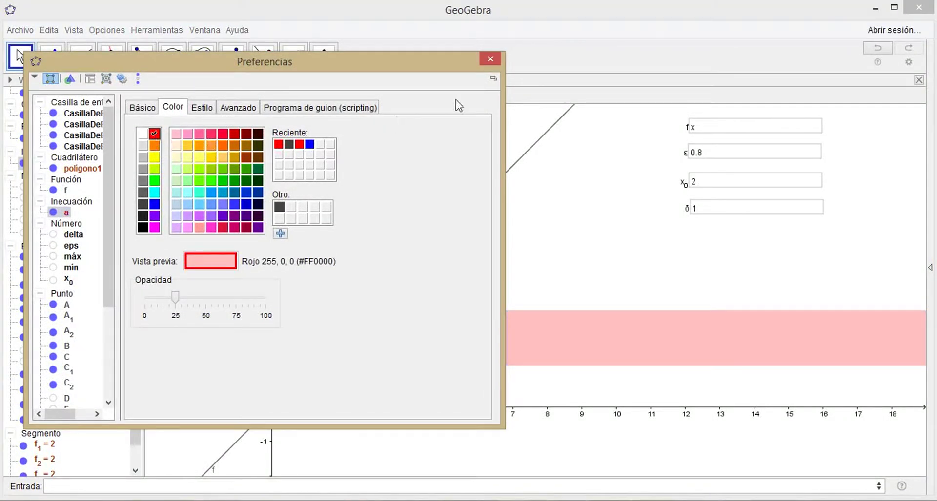
left_click(490, 59)
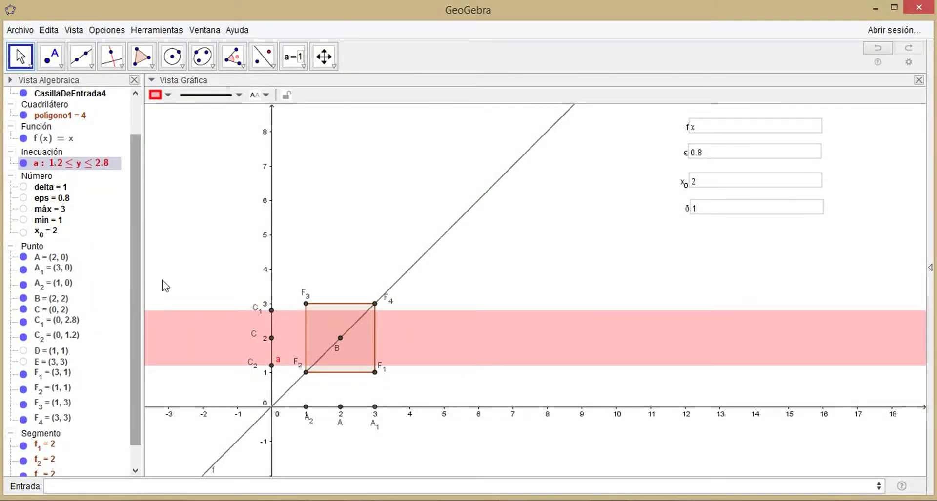
Recolour the polygon F_1F_2F_3F_4 blue and hide the label of the inequality band.
right_click(77, 122)
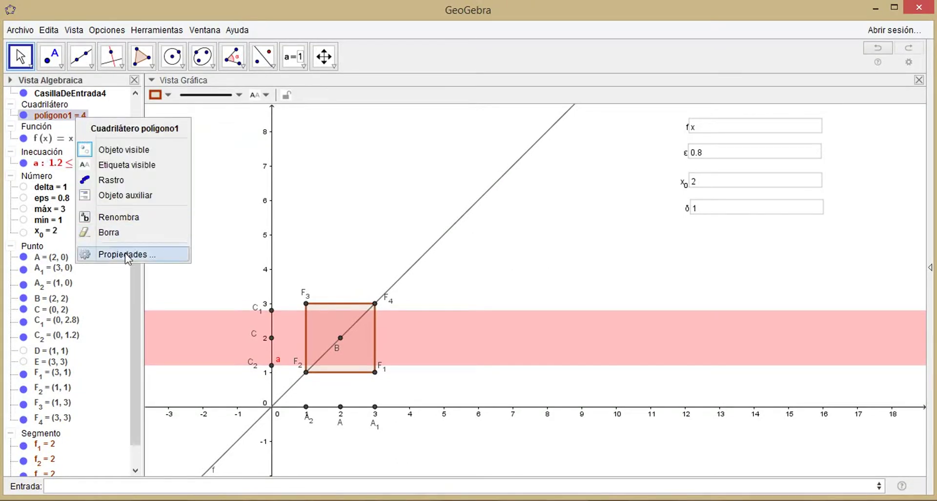
left_click(120, 254)
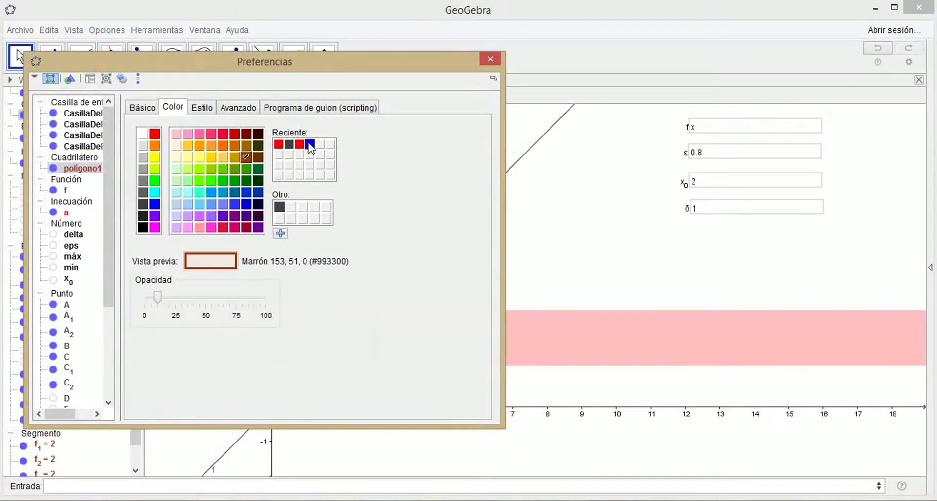
left_click(309, 145)
left_click(489, 59)
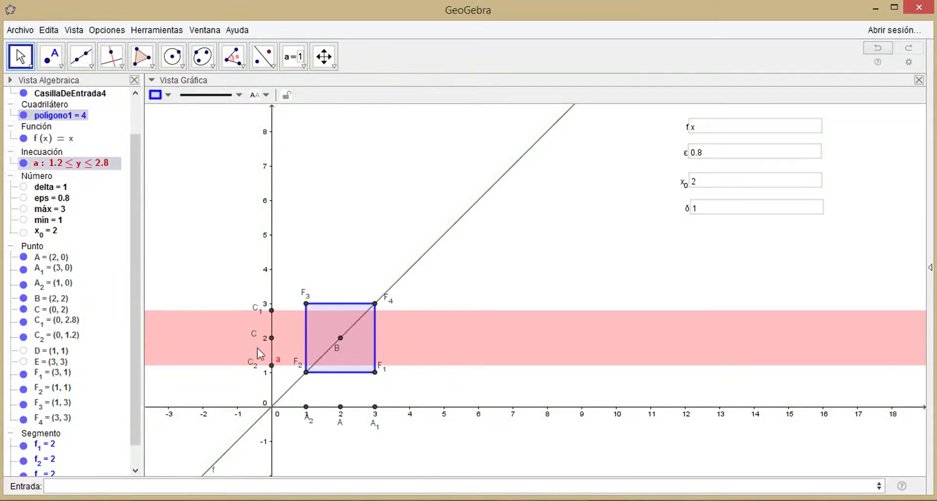
right_click(84, 164)
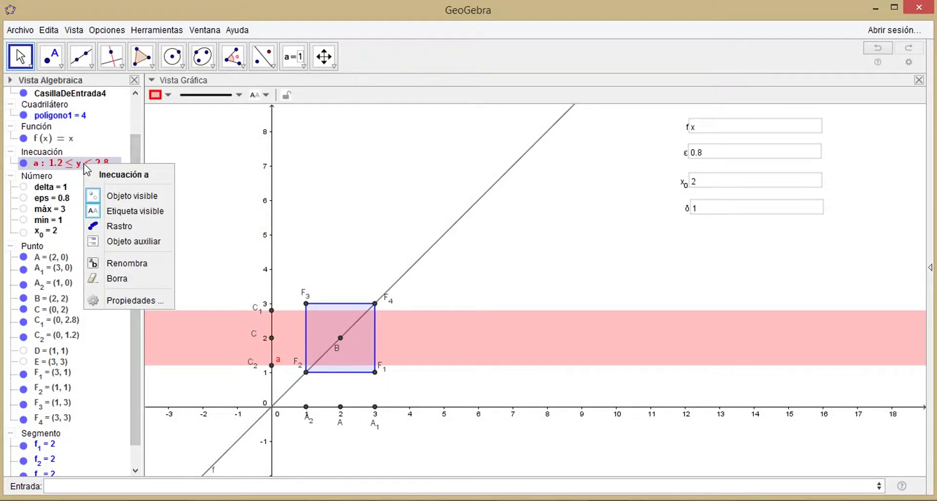
left_click(149, 213)
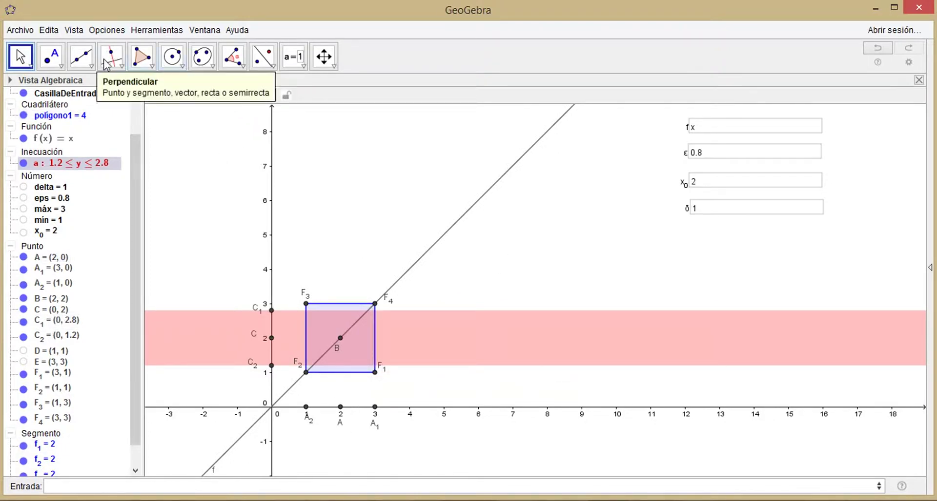
Draw a segment from point A to point B and another from B to point C.
left_click(81, 57)
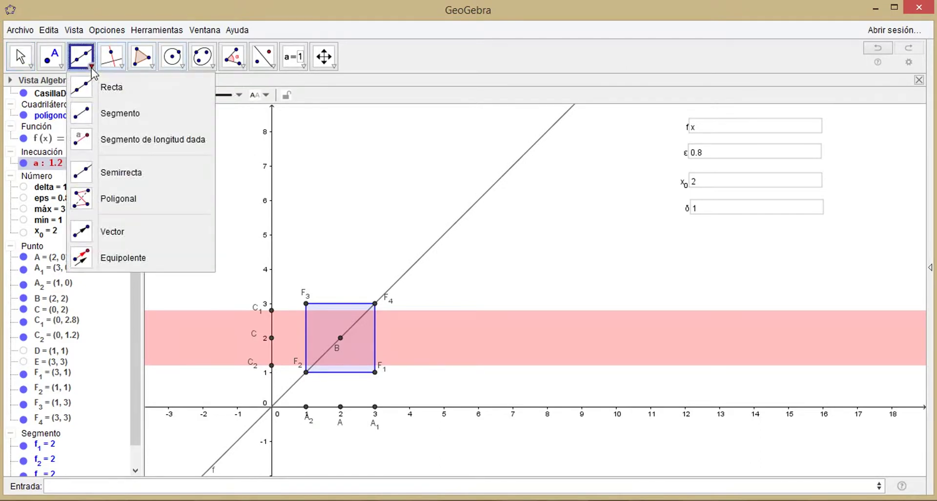
left_click(110, 114)
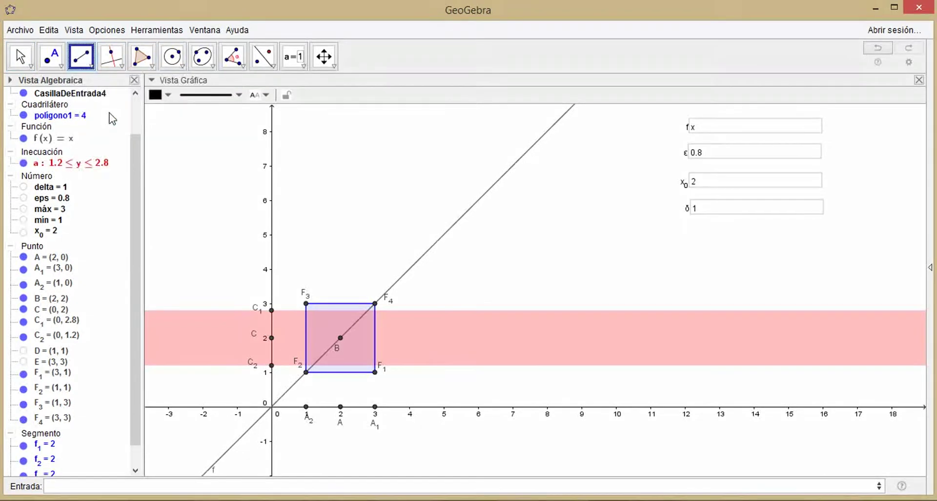
left_click(340, 407)
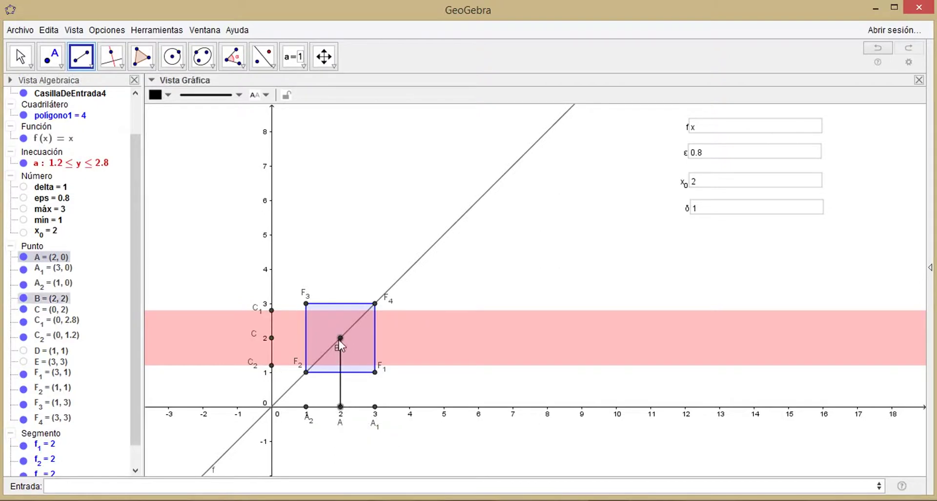
left_click(340, 338)
left_click(340, 338)
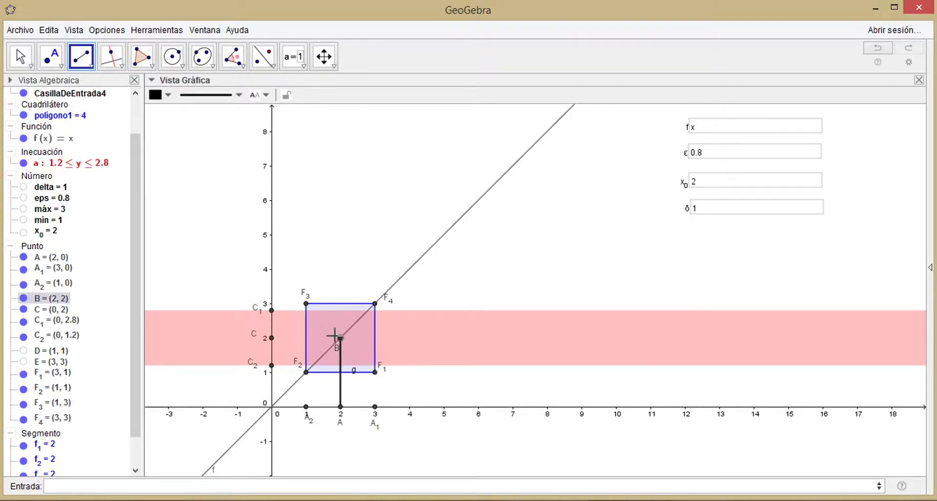
left_click(271, 339)
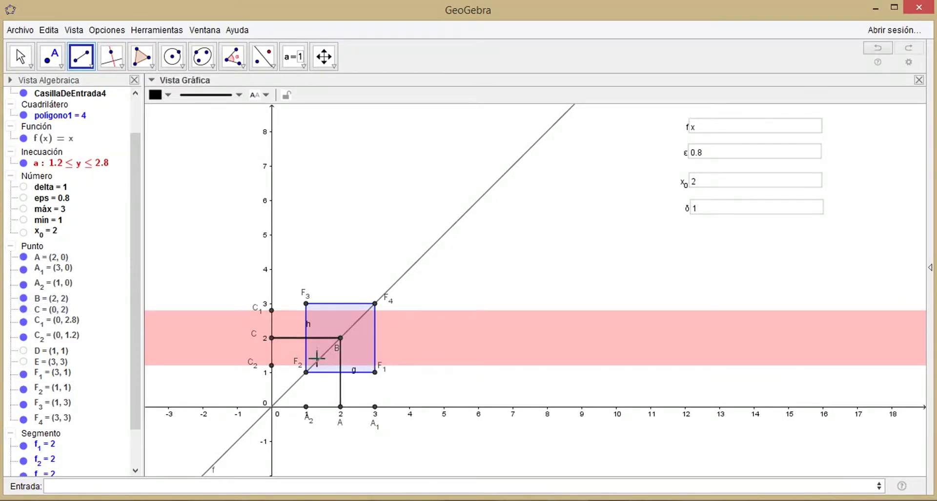
Draw vertical segments joining A_2 to F_2 and A_1 to F_1.
left_click(79, 60)
left_click(306, 407)
left_click(306, 373)
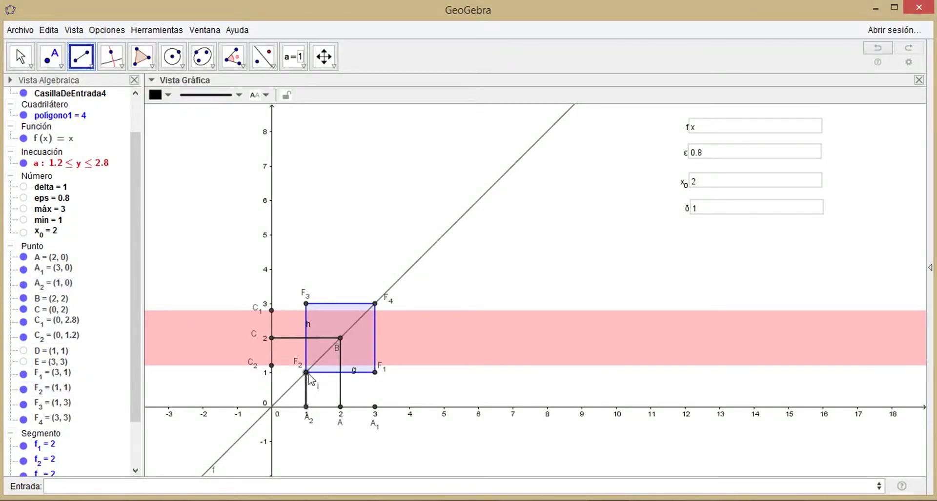
left_click(373, 411)
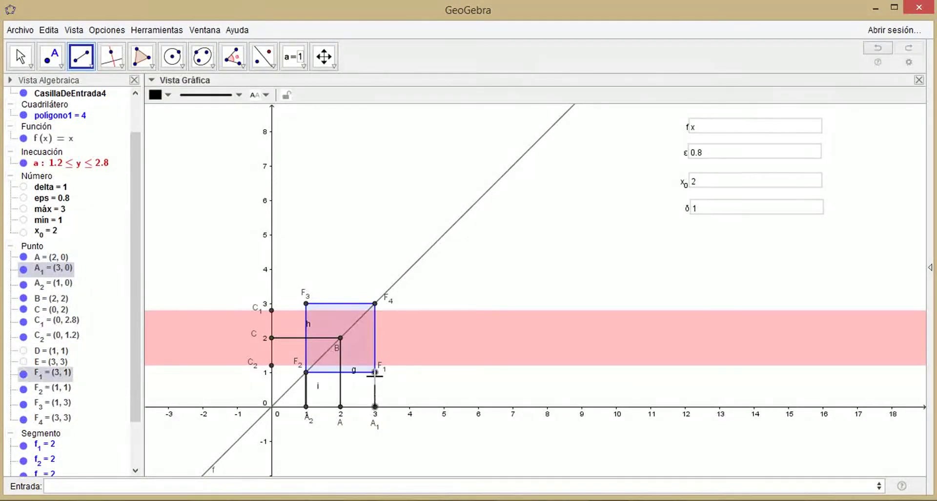
left_click(375, 373)
Set the line style of the segments A_2F_2 and A_1F_1 to dotted.
left_click(19, 57)
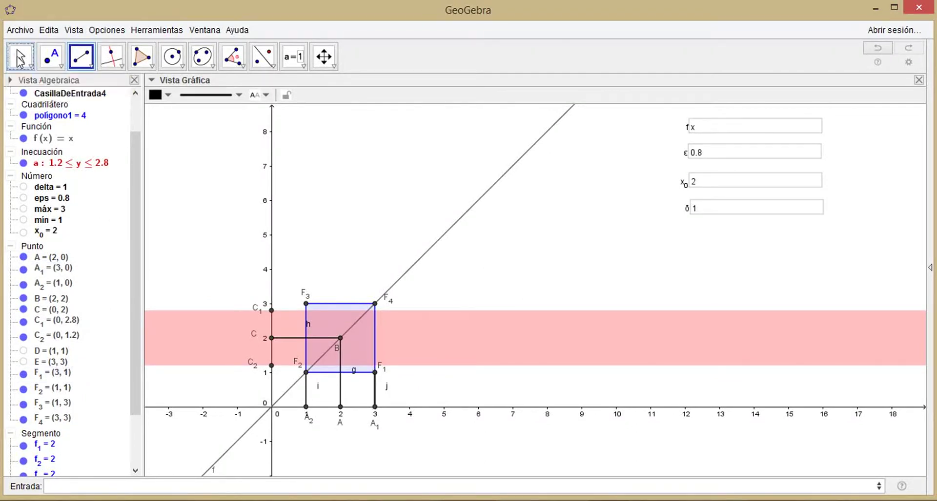
left_click(306, 406)
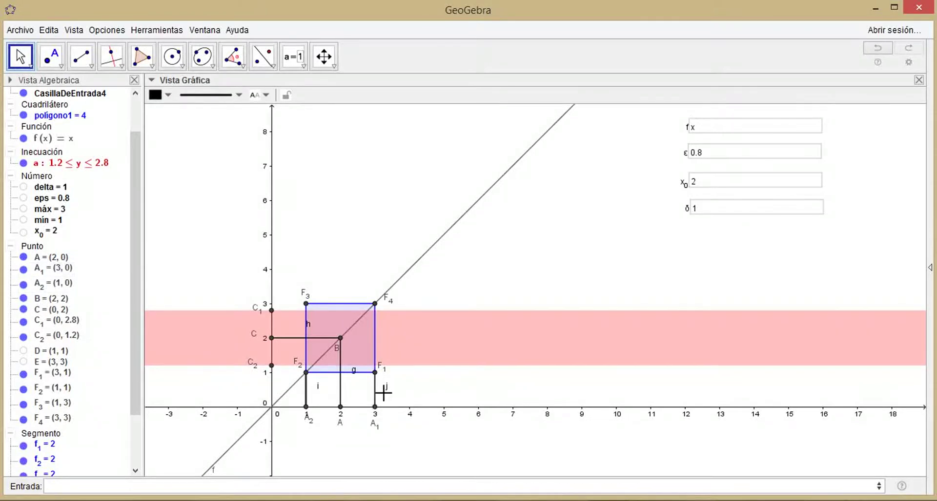
right_click(375, 393)
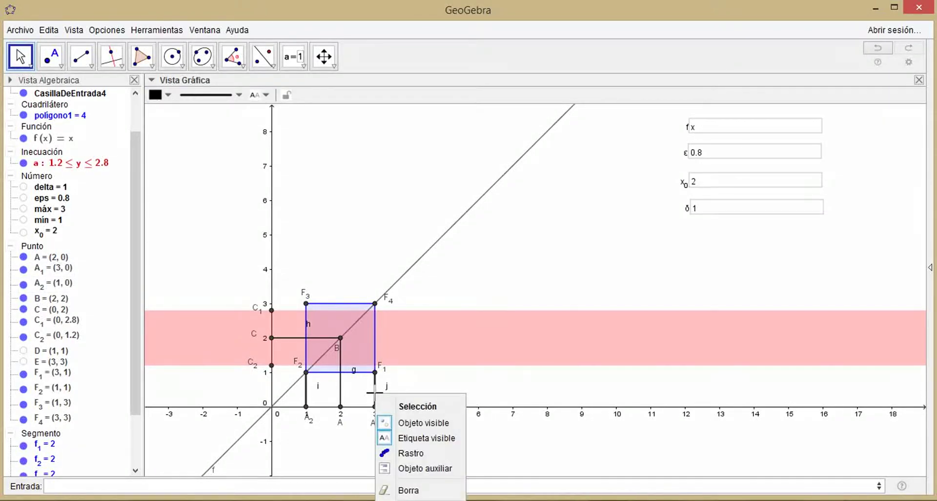
left_click(416, 487)
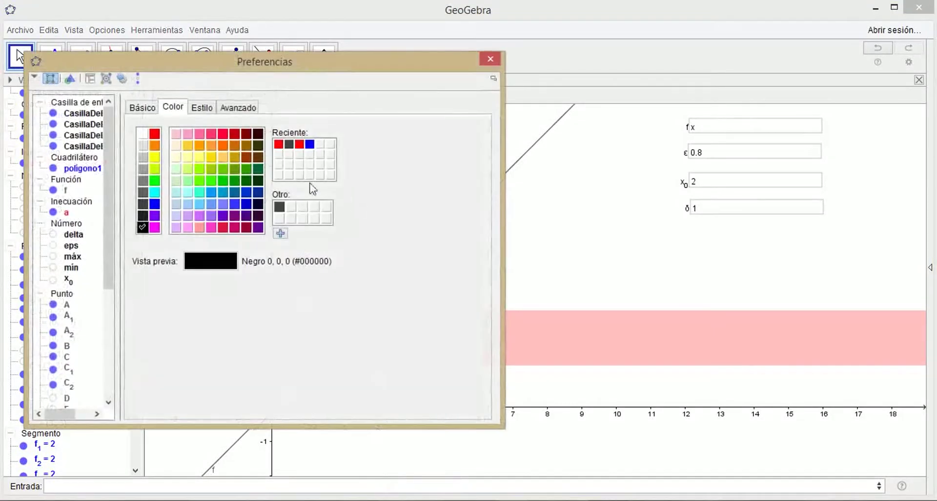
left_click(209, 114)
left_click(250, 246)
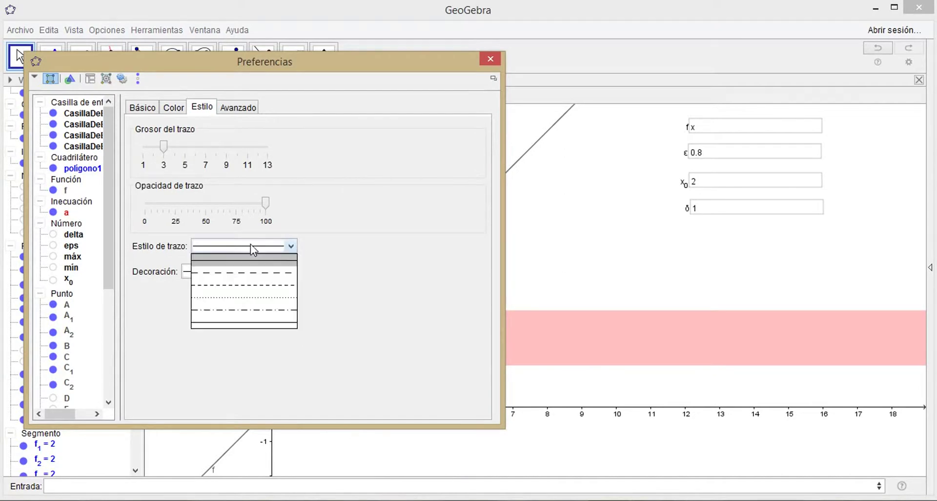
left_click(242, 297)
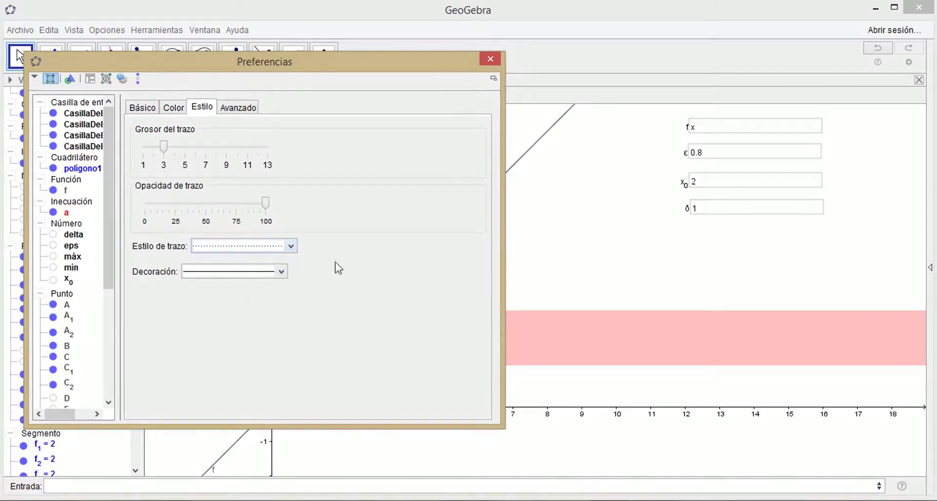
left_click(490, 61)
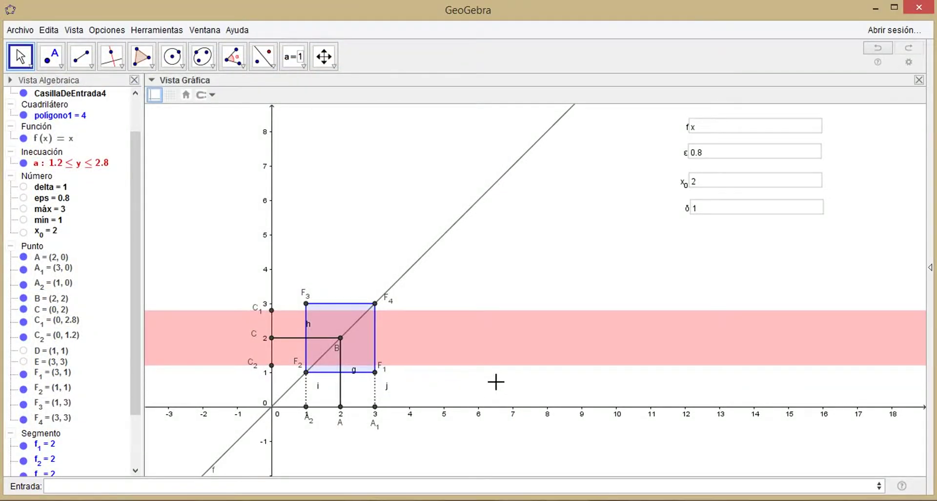
Select all segments in the construction and hide their labels.
left_click(47, 434)
right_click(50, 445)
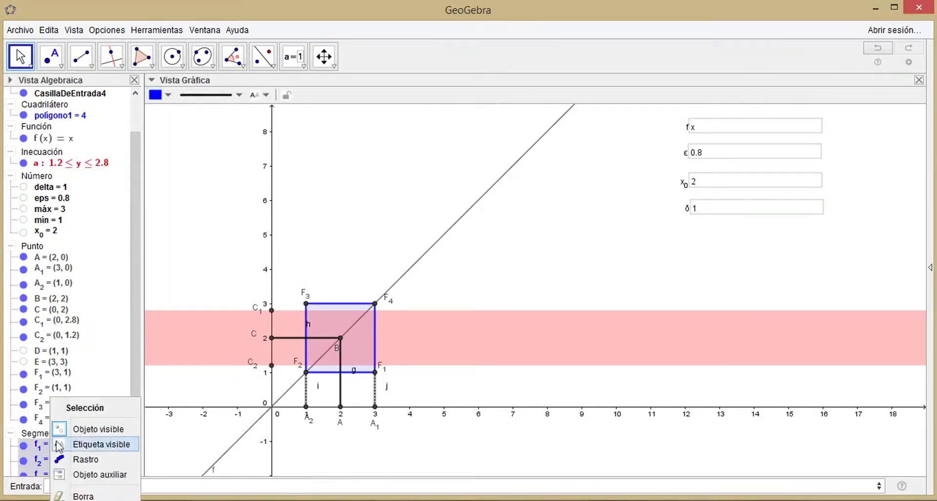
left_click(95, 445)
right_click(52, 441)
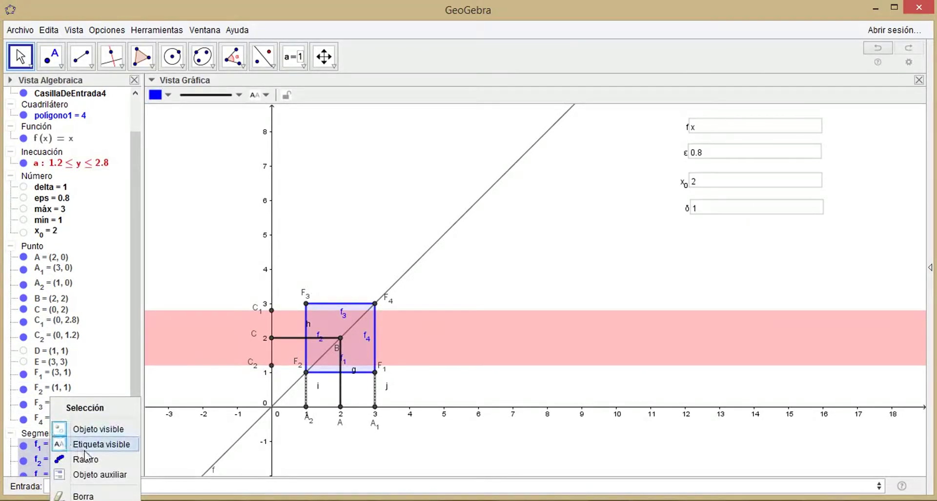
left_click(88, 446)
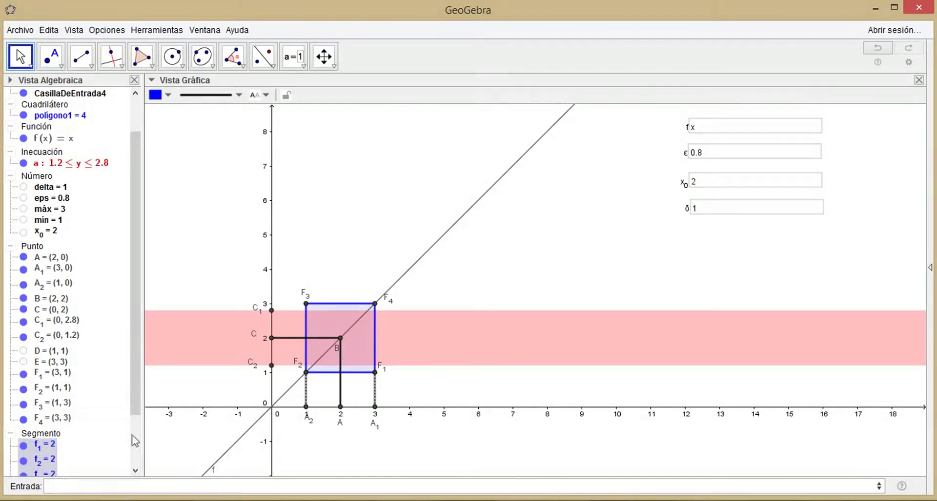
left_click(343, 246)
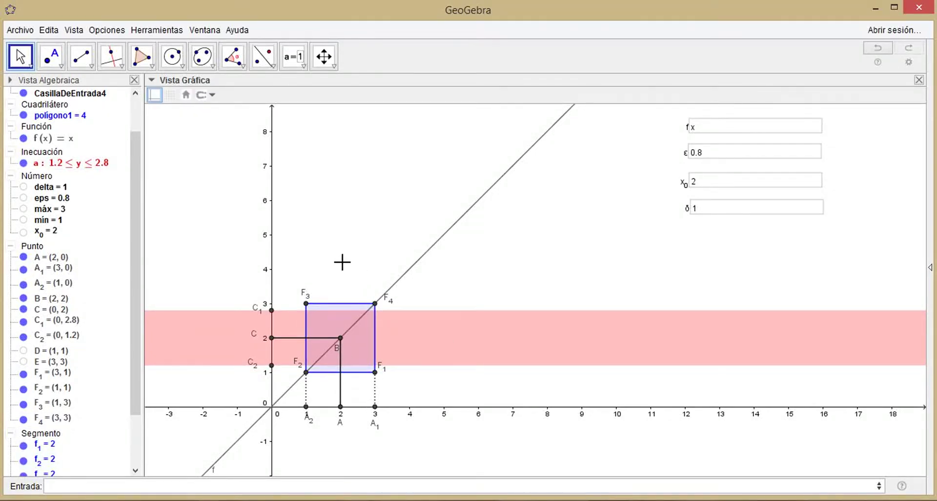
left_click_drag(342, 257, 364, 241)
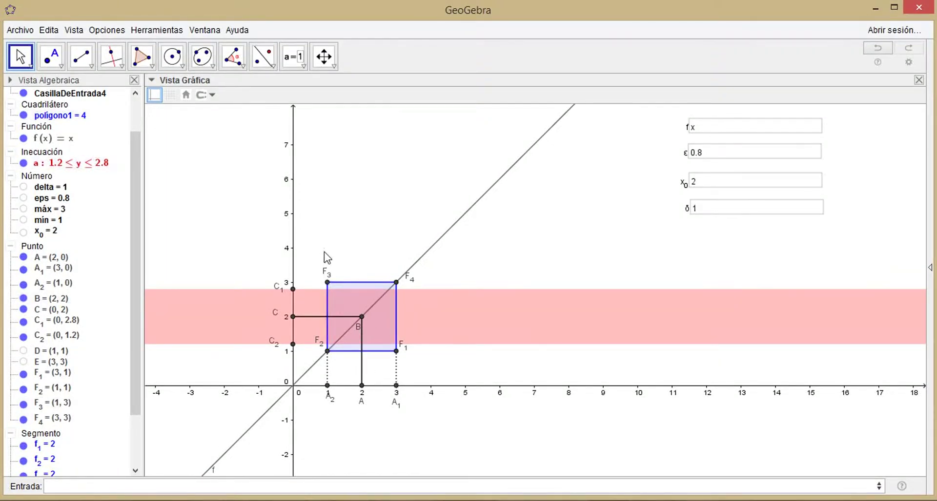
Draw a segment from point C to point C_1 on the y-axis.
scroll(324, 238, "up", 4)
left_click_drag(361, 229, 362, 152)
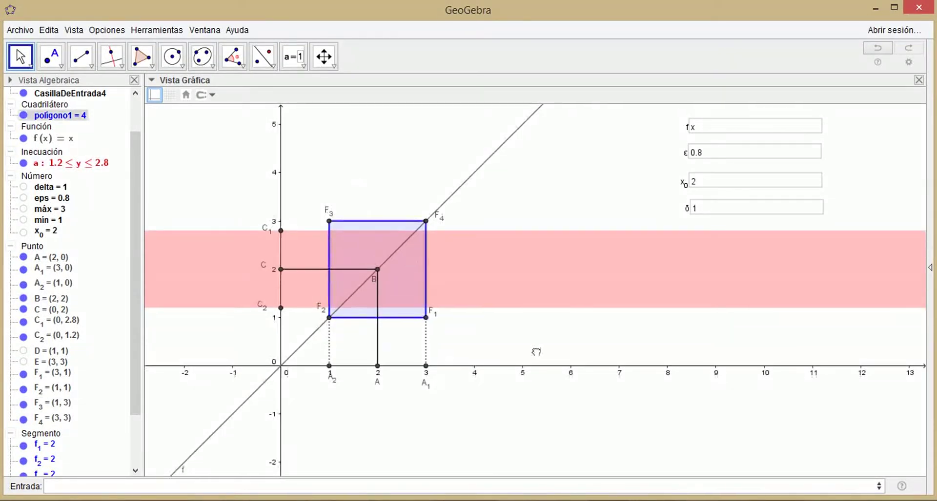
scroll(548, 355, "up", 2)
left_click_drag(444, 342, 489, 396)
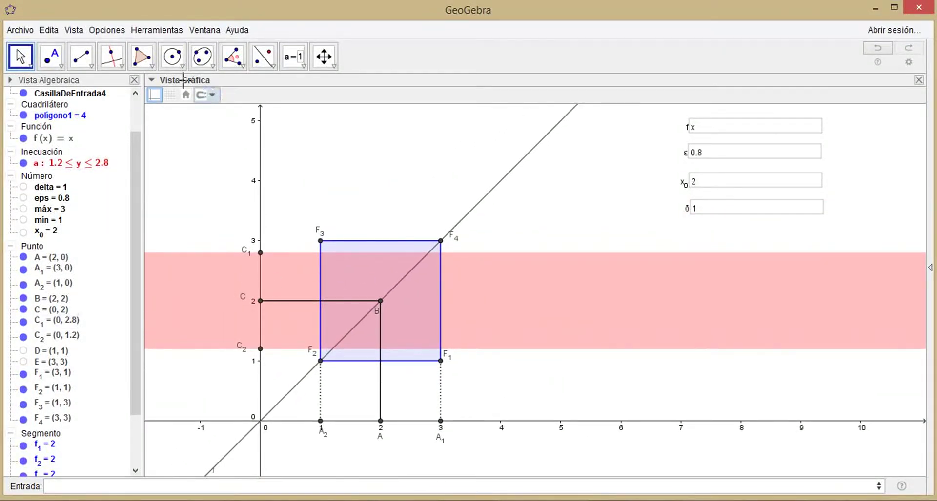
left_click(87, 59)
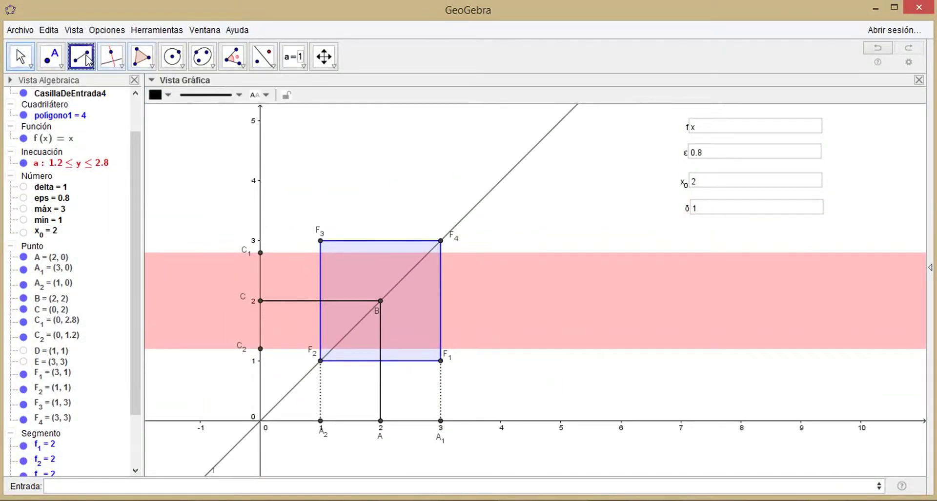
left_click(260, 301)
left_click(260, 253)
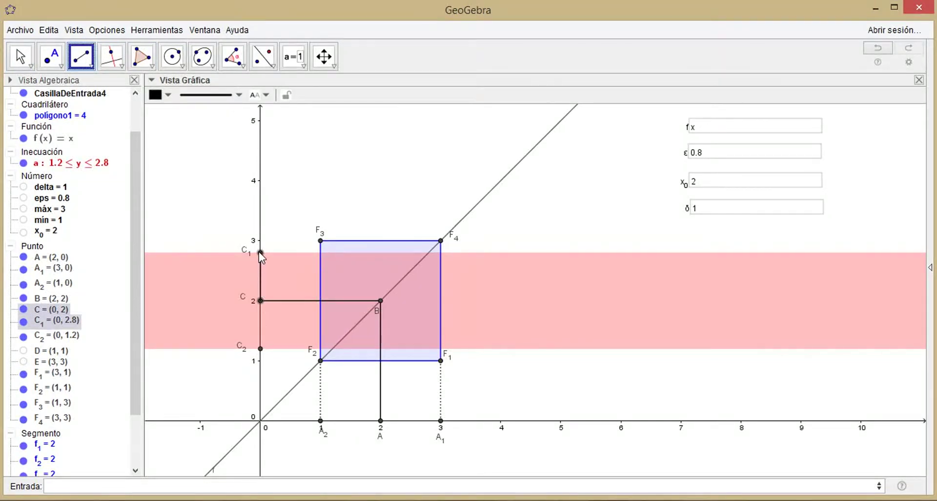
left_click(259, 253)
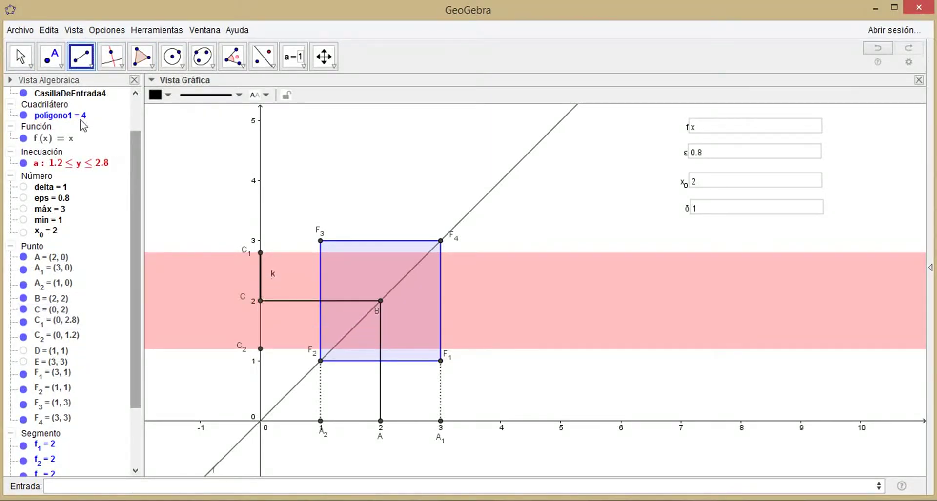
Change the colour of segment CC_1 to red (#FF0000).
left_click(20, 57)
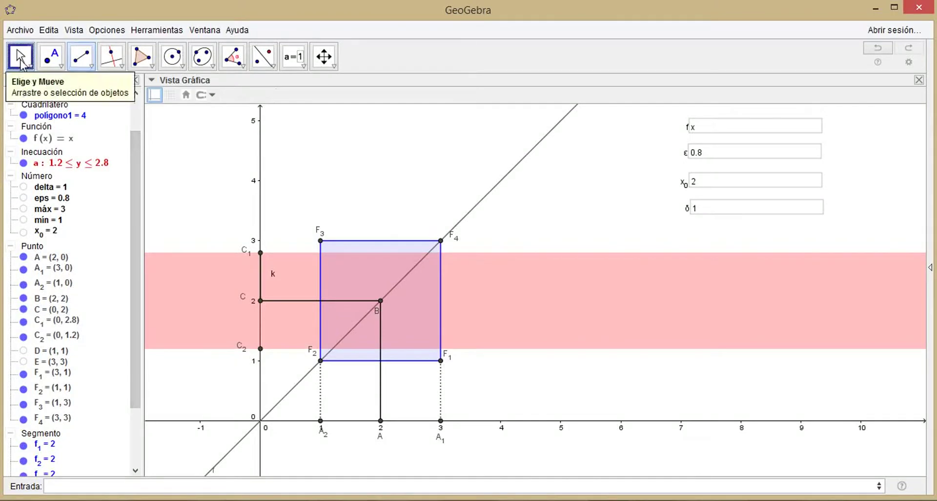
right_click(264, 274)
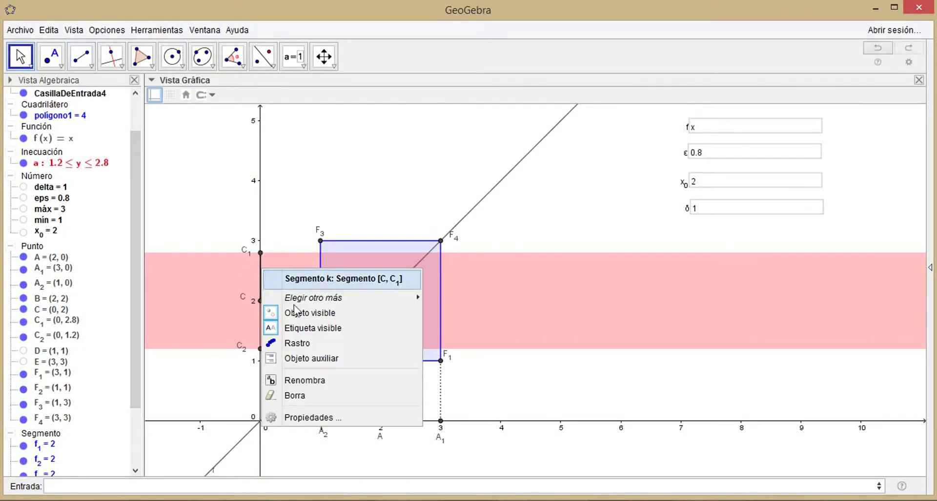
left_click(293, 416)
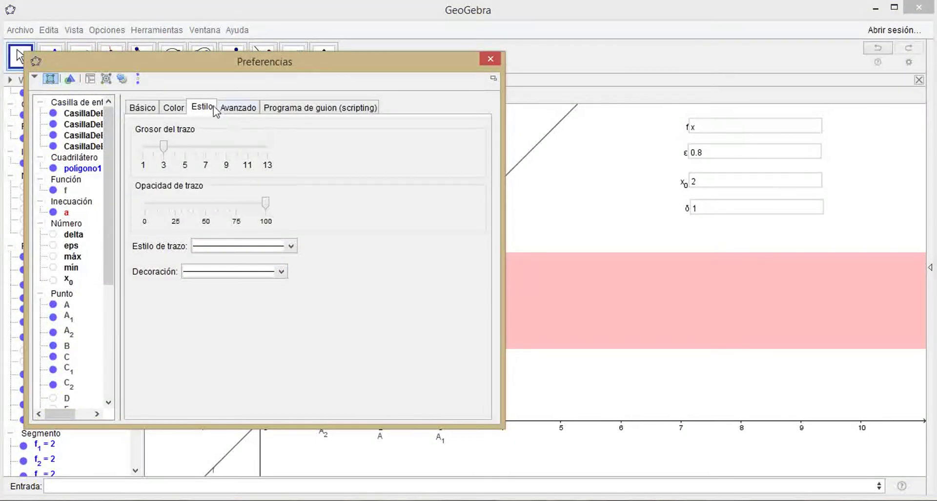
left_click(176, 108)
left_click(278, 144)
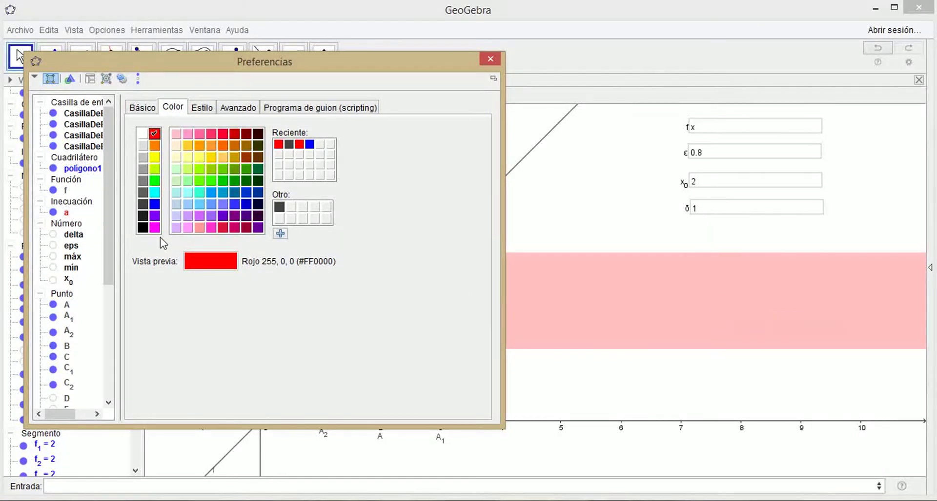
Give segment CC_1 the caption ε and move its label to the left side of the y-axis.
left_click(143, 109)
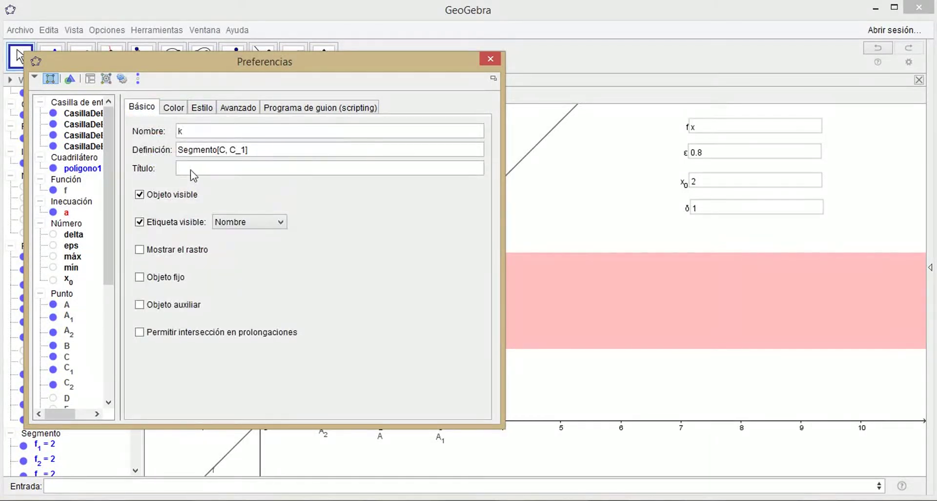
left_click(476, 168)
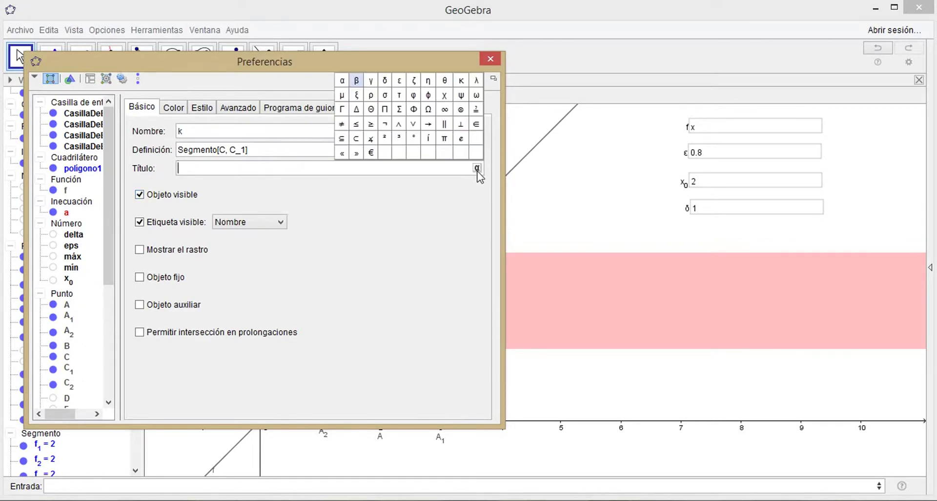
left_click(400, 83)
left_click(491, 58)
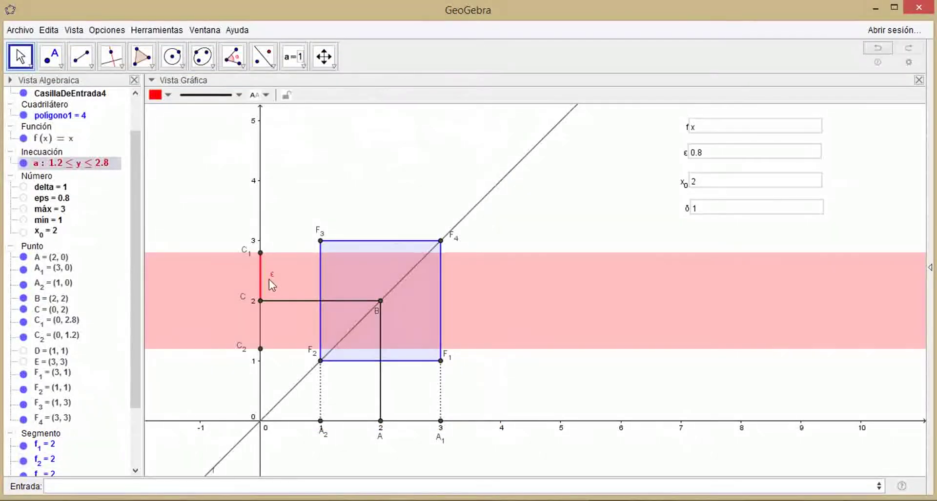
left_click_drag(268, 280, 250, 276)
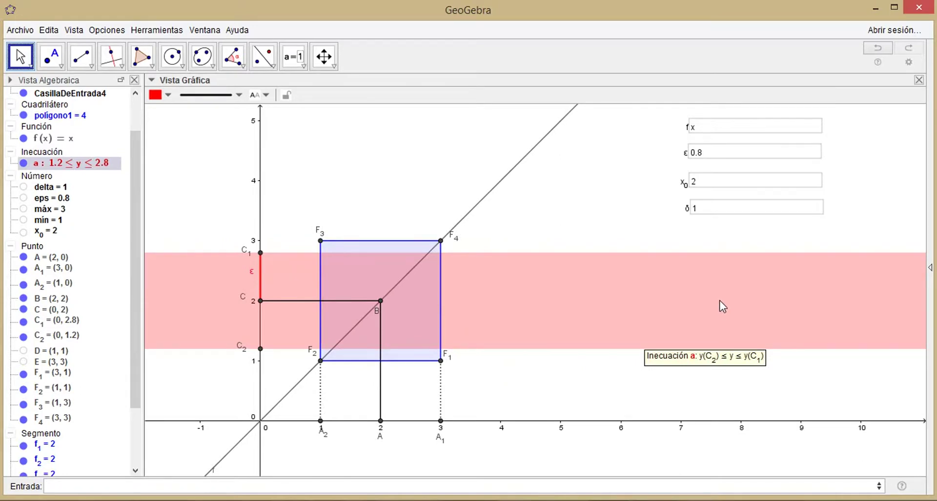
Set ε to 0.5 in its input box in the graphics view.
left_click(711, 155)
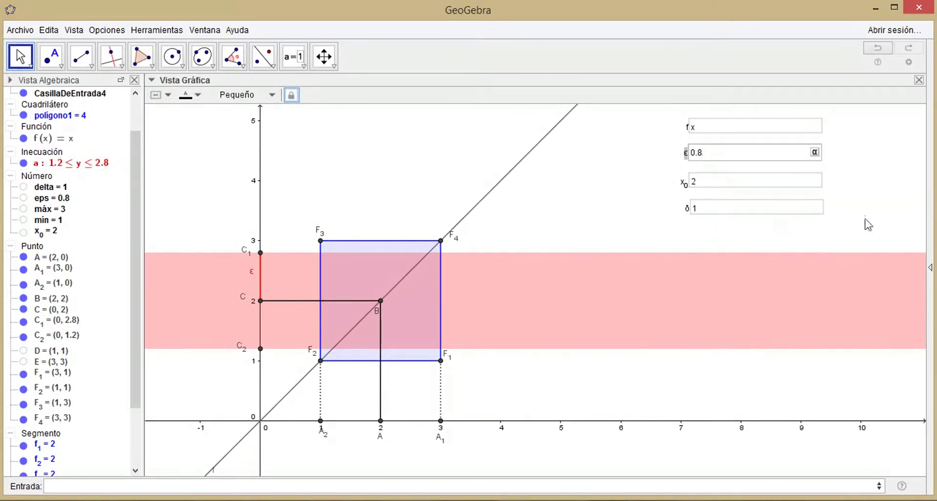
type("5")
key("Return")
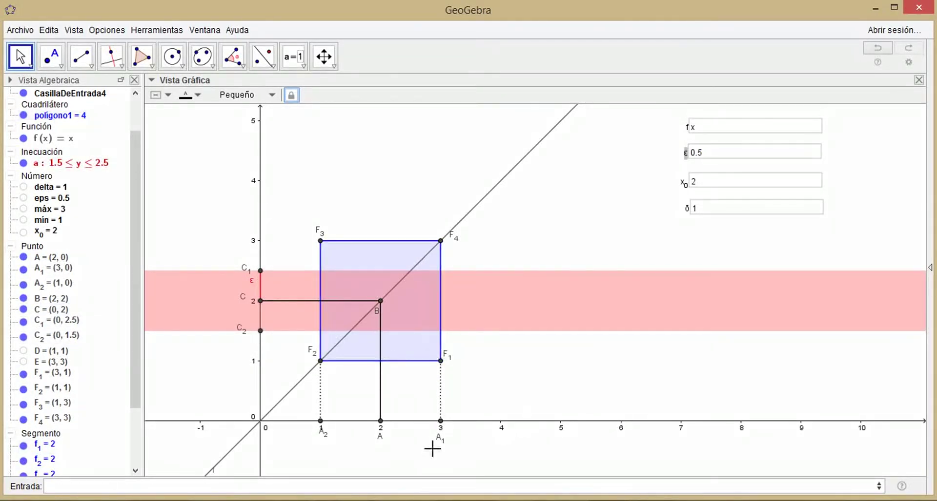
Draw a segment from point A to point A_1 on the x-axis.
left_click(81, 56)
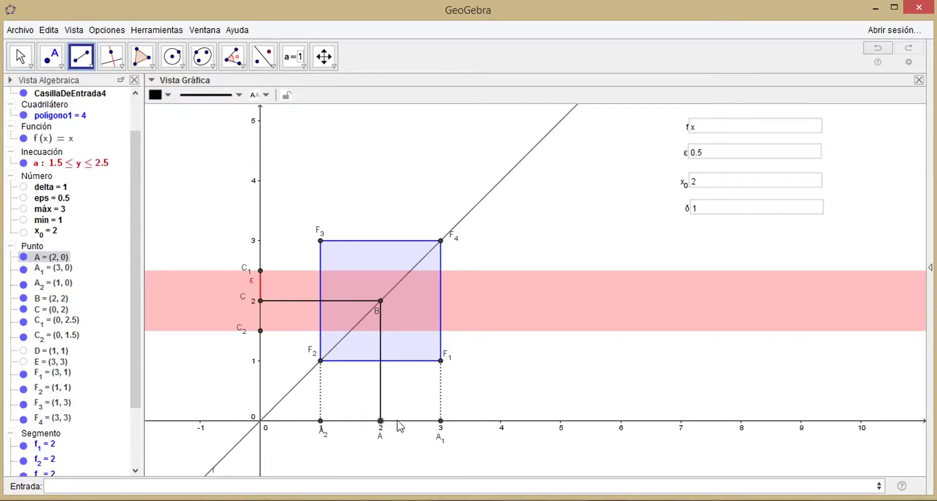
left_click(440, 422)
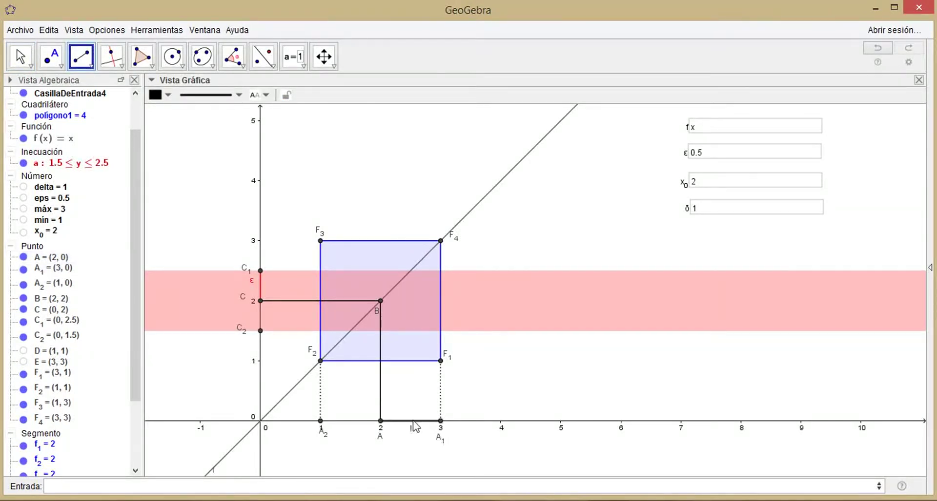
left_click(19, 56)
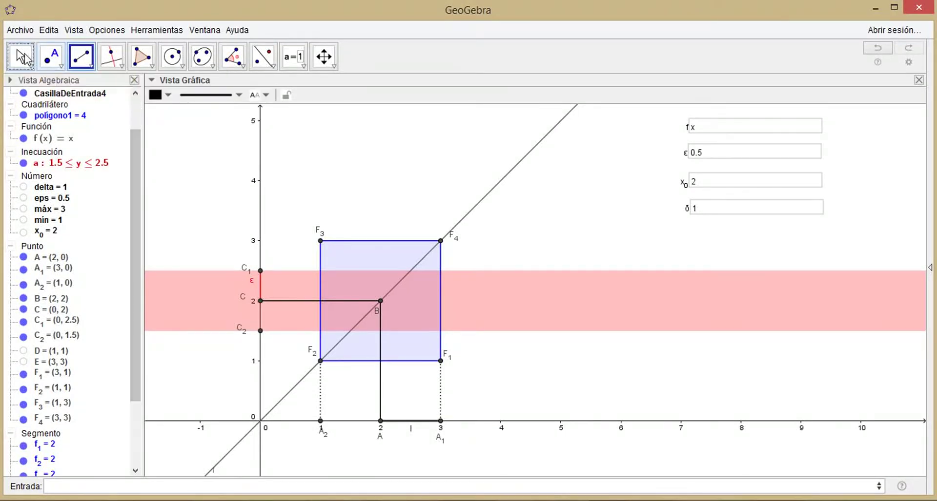
Colour segment AA_1 blue and increase its line thickness.
right_click(422, 421)
left_click(451, 496)
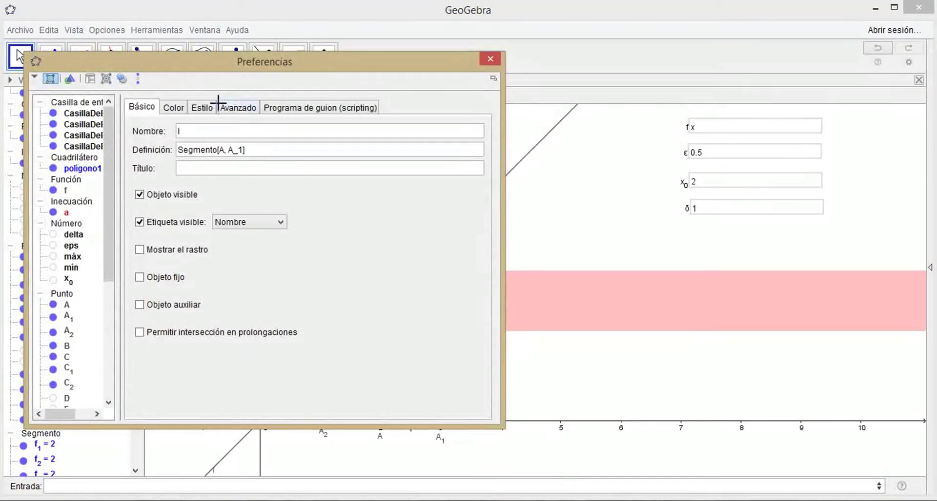
left_click(177, 109)
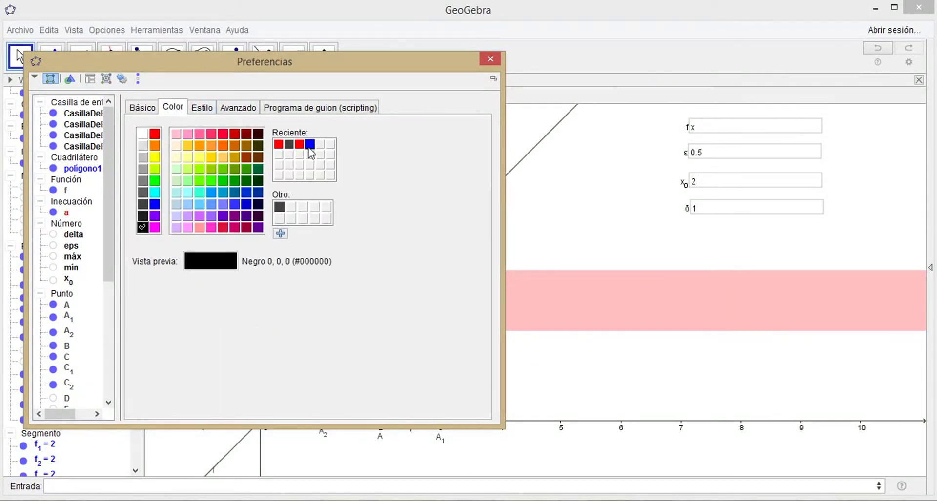
left_click(309, 145)
left_click(207, 112)
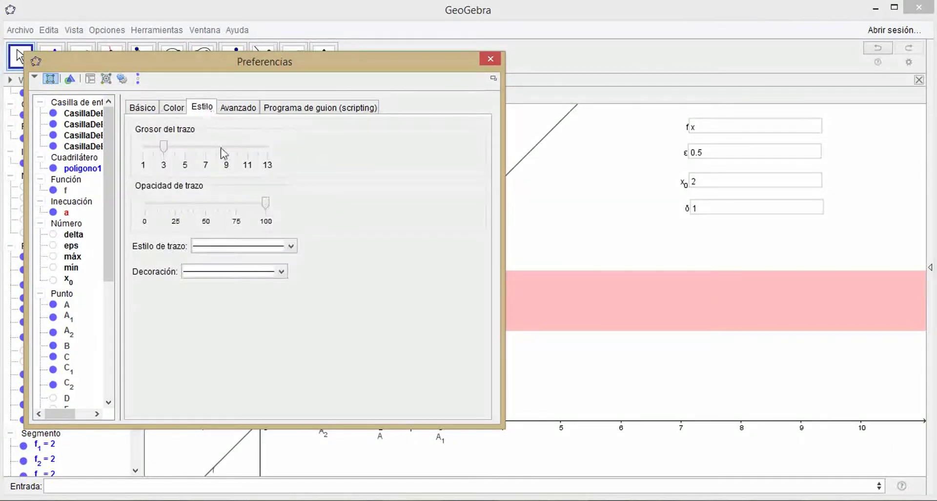
left_click(189, 148)
Give segment AA_1 the caption δ and close its properties.
left_click(147, 108)
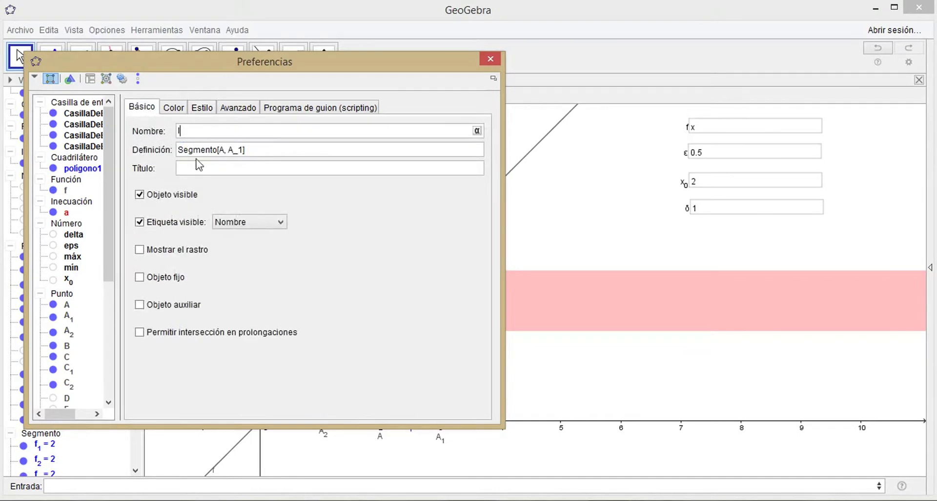
left_click(201, 169)
left_click(476, 168)
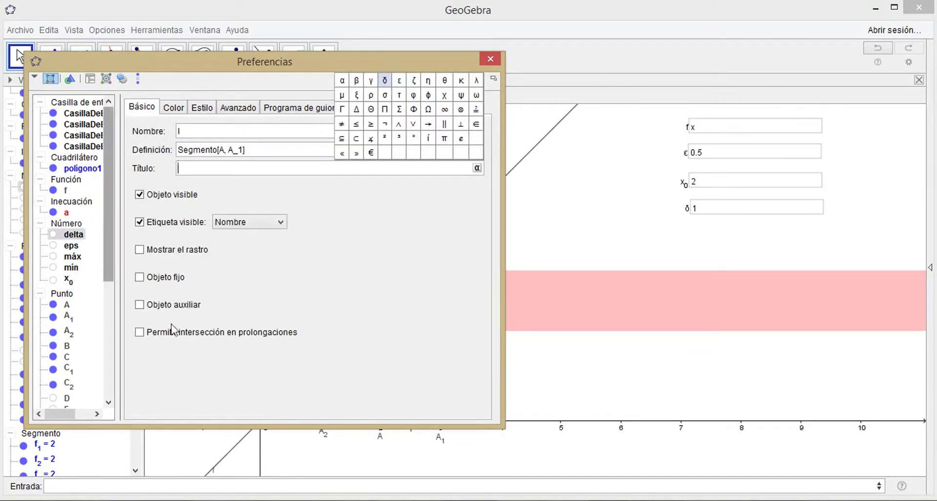
left_click(384, 82)
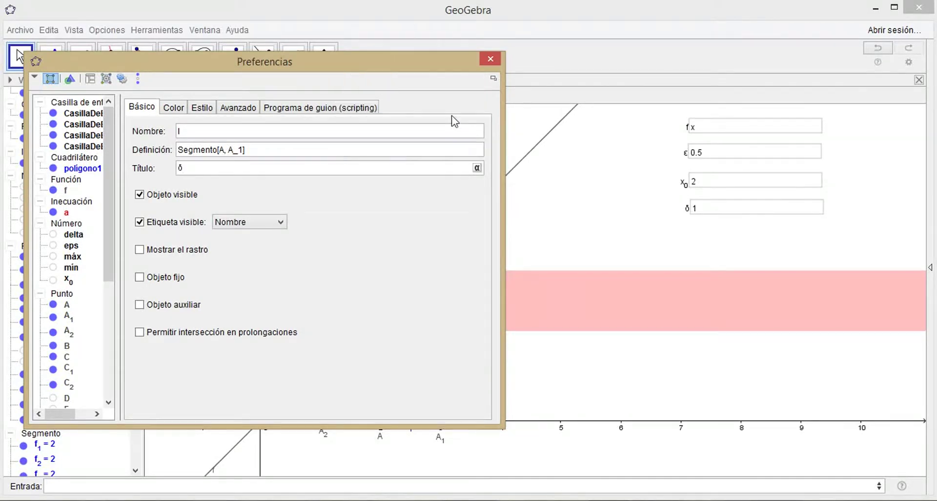
left_click(490, 59)
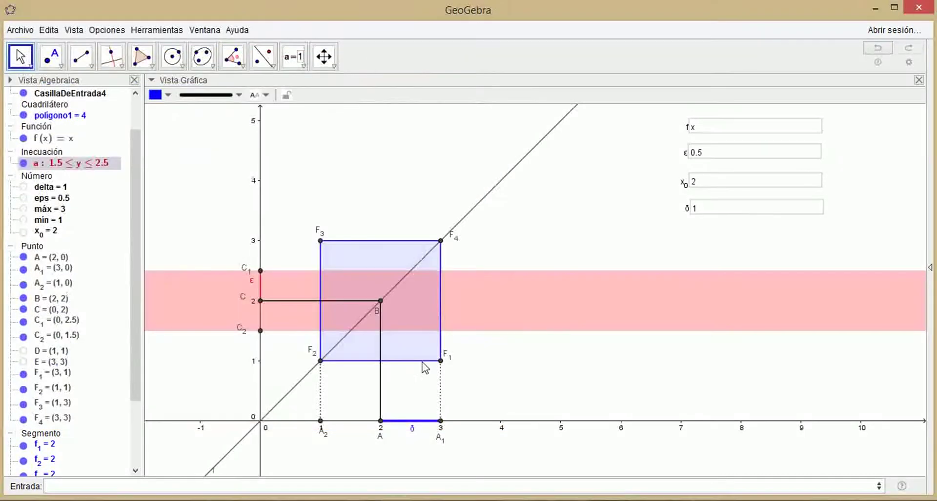
right_click(261, 282)
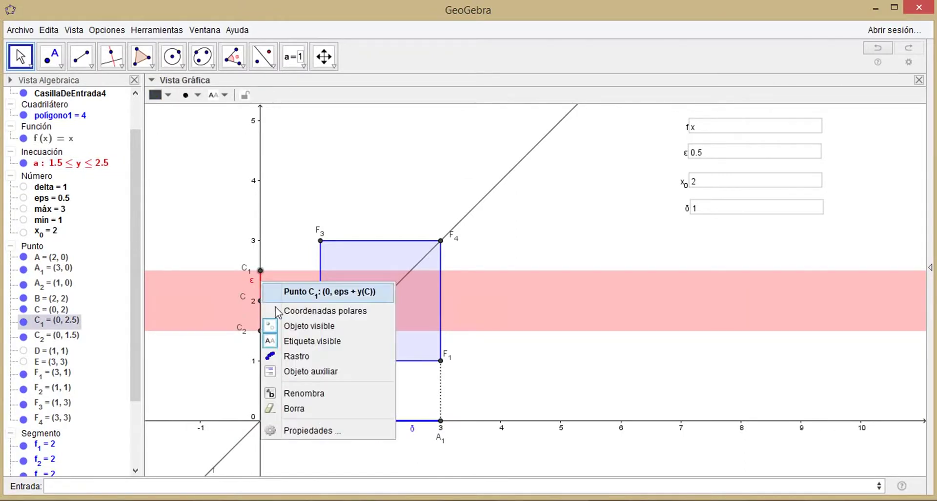
left_click(317, 431)
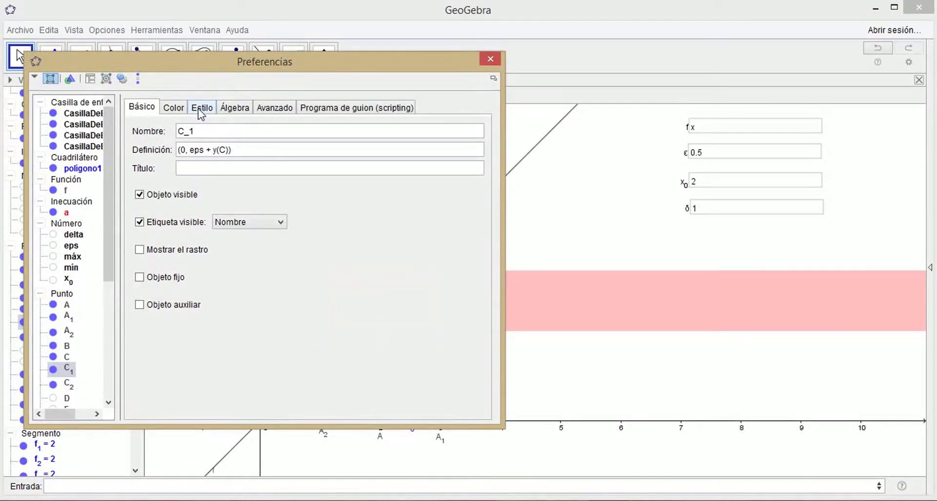
left_click(200, 110)
left_click(195, 147)
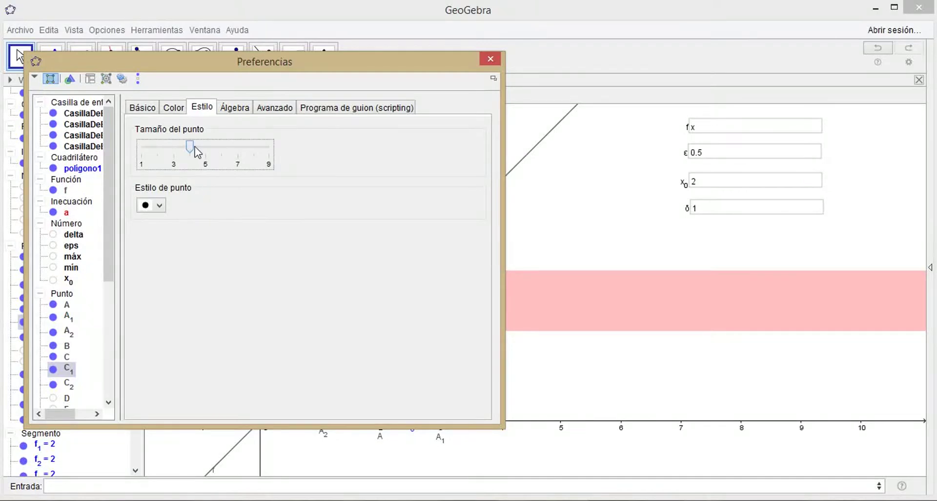
left_click(210, 152)
left_click_drag(206, 146, 177, 146)
left_click(488, 61)
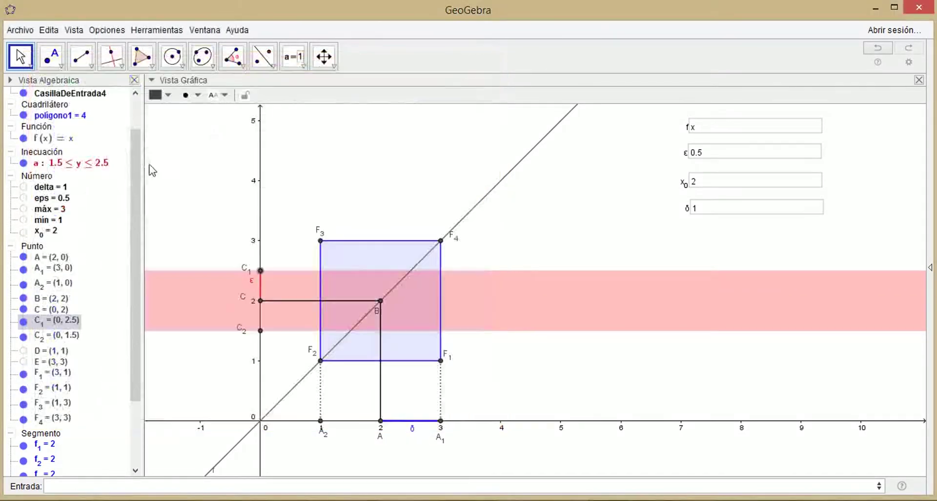
Set the line thickness of the red ε segment and the ε band to 5, and clear the selection.
right_click(260, 287)
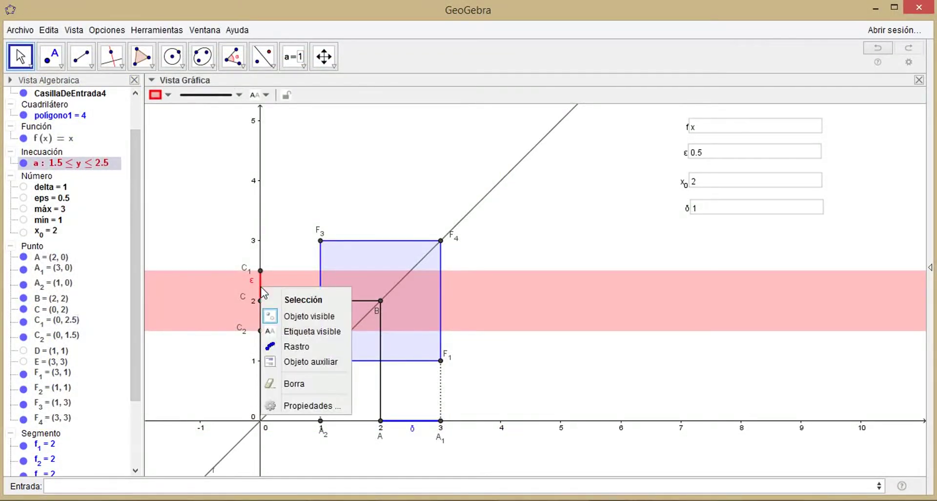
left_click(298, 406)
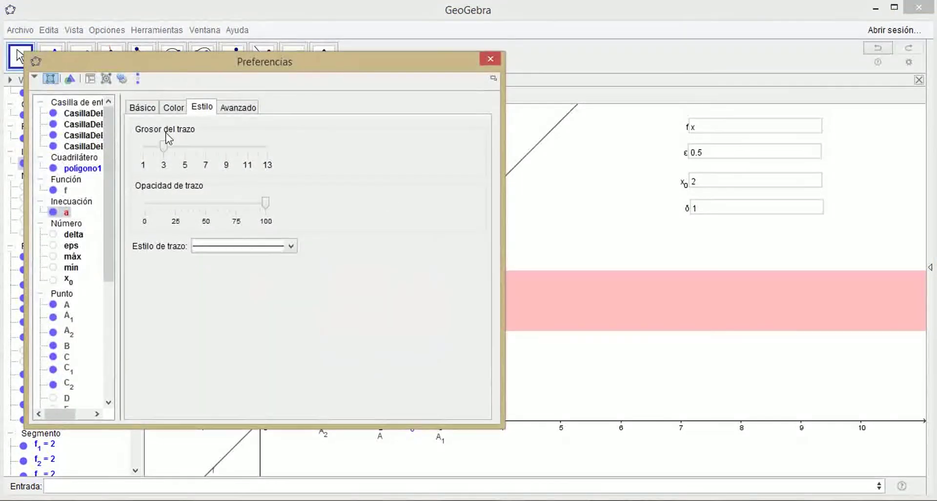
left_click(204, 153)
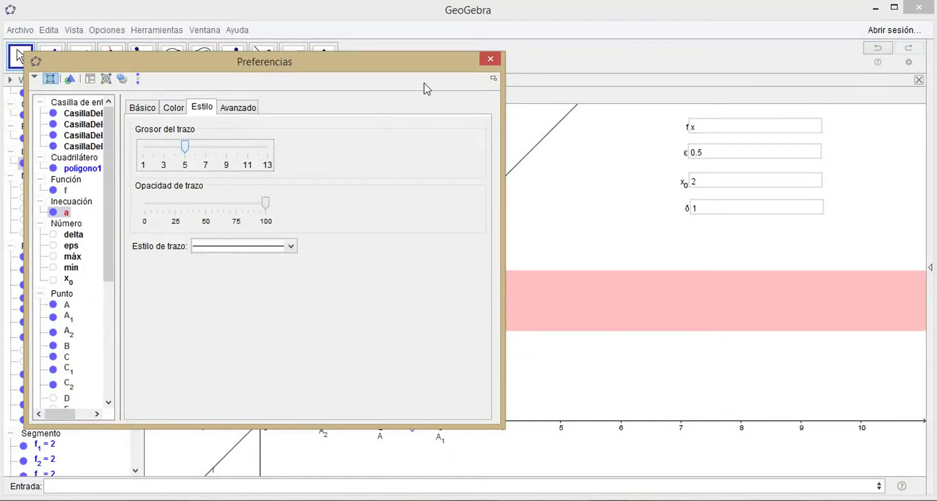
left_click(491, 61)
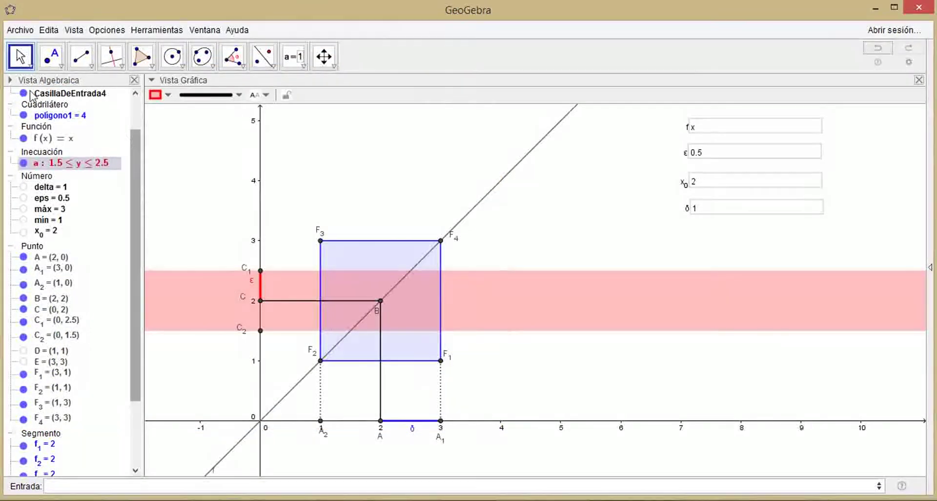
left_click(473, 234)
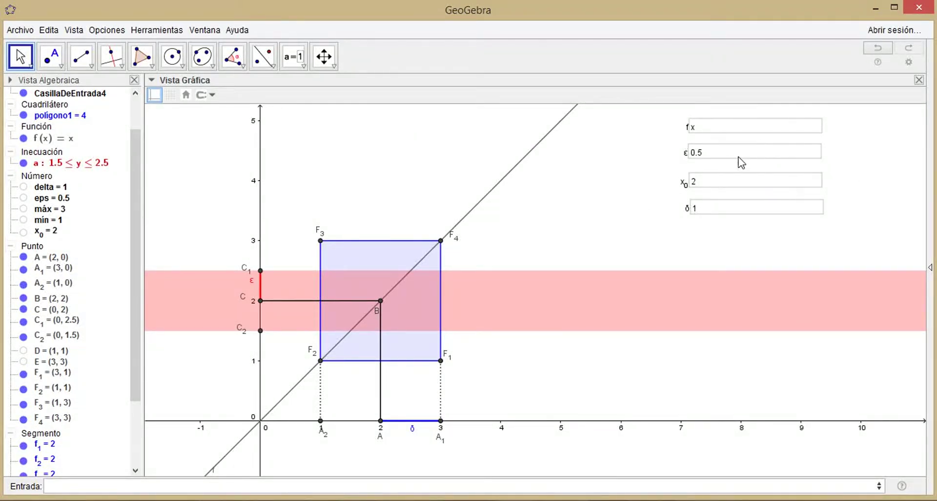
Set the ε input box to 0.4.
left_click(713, 152)
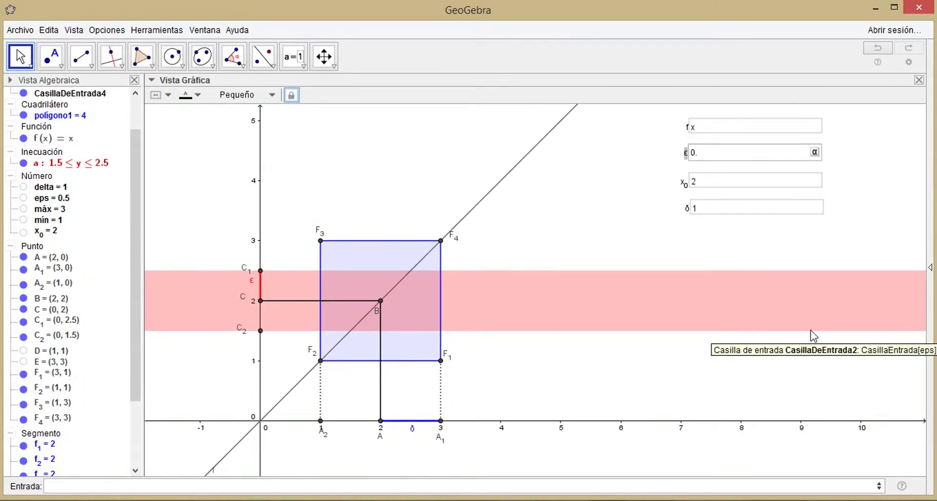
type("4")
key("Return")
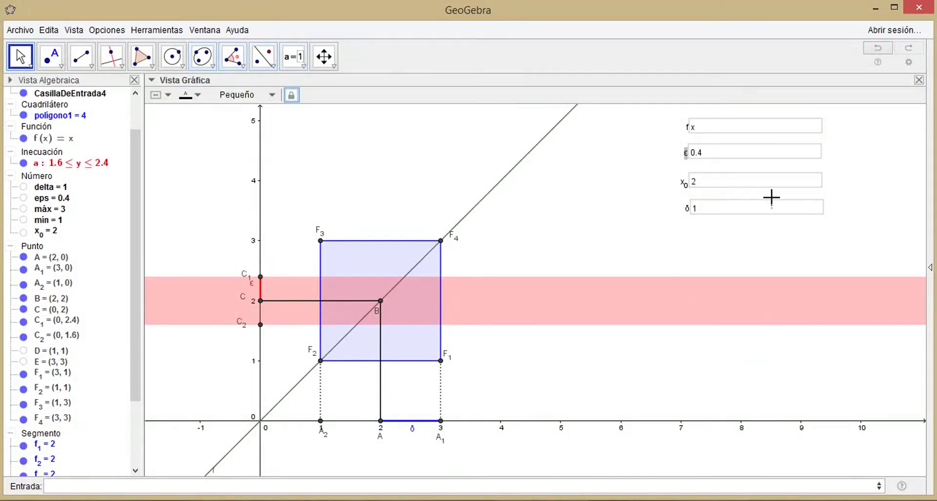
Add an untitled button near the input boxes with the GeoGebra script eps=eps-0.01.
left_click(305, 67)
left_click(325, 166)
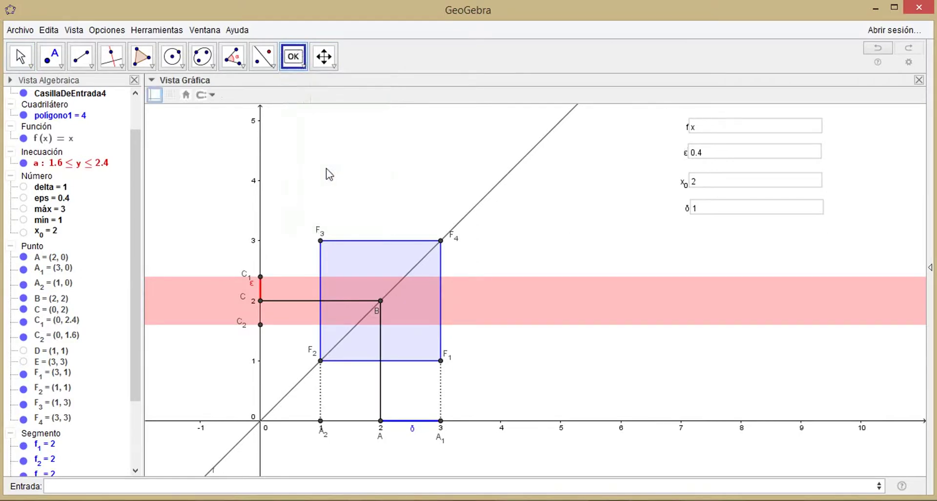
left_click(631, 154)
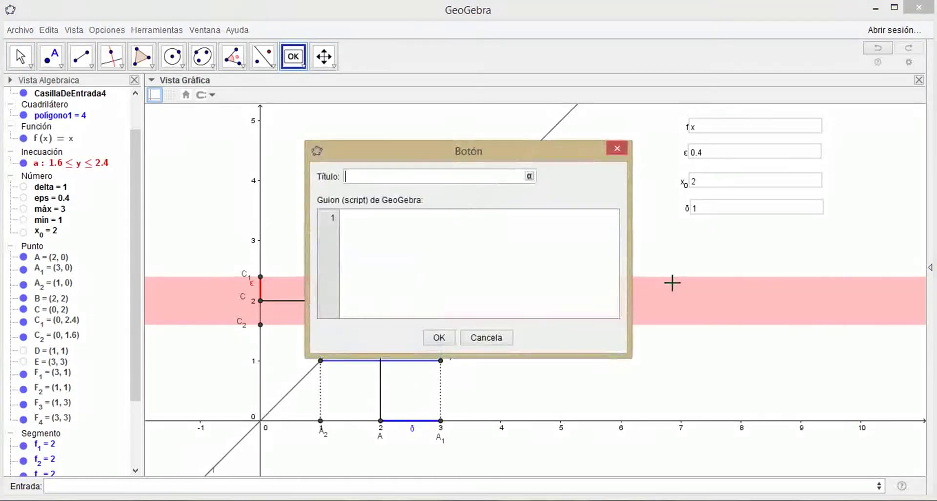
left_click(400, 239)
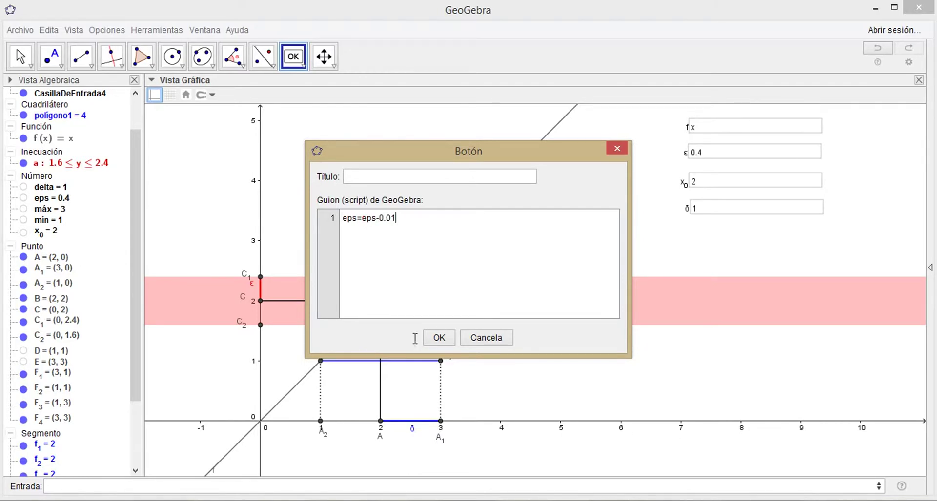
left_click(438, 337)
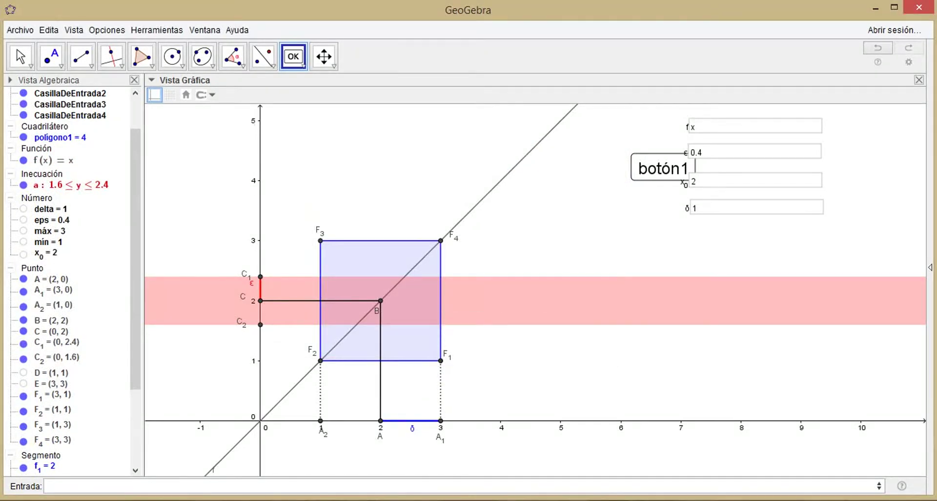
Try the new button once, turn off its fixed-object setting and move it clear of the input boxes.
left_click(19, 57)
left_click(653, 174)
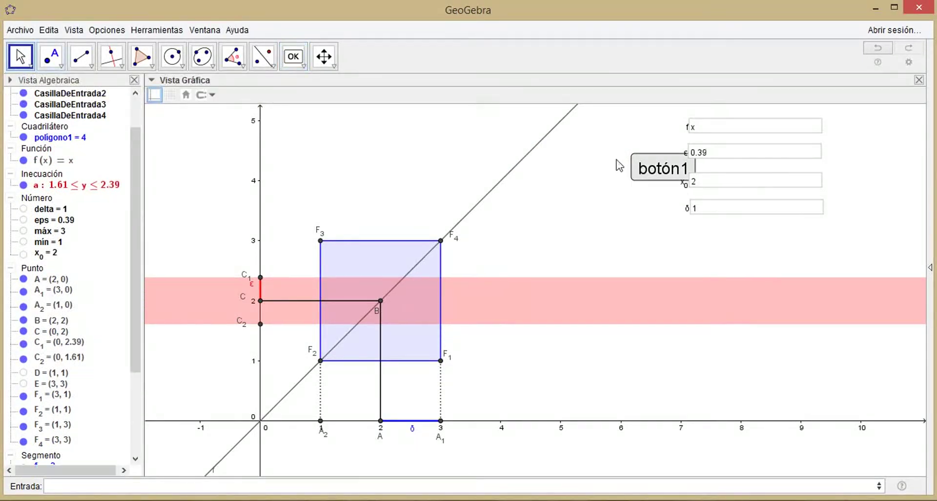
right_click(650, 174)
left_click(697, 229)
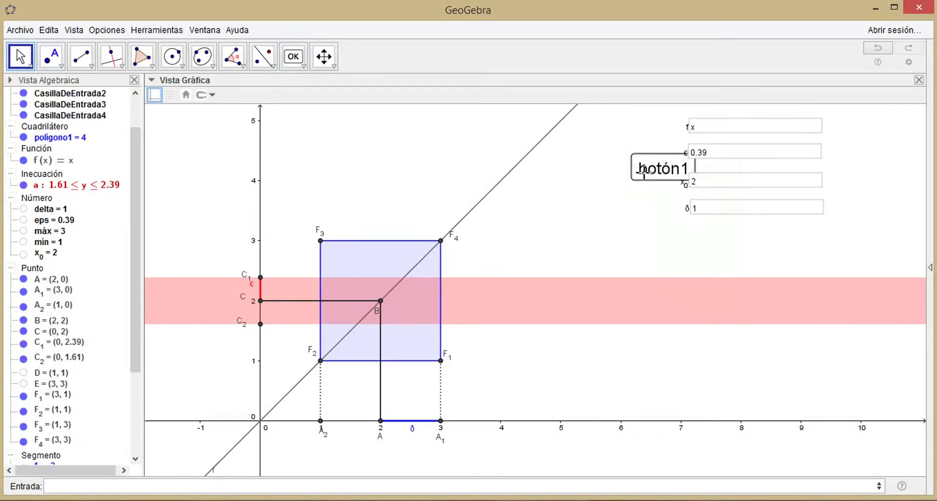
left_click(632, 158)
left_click_drag(632, 158, 609, 141)
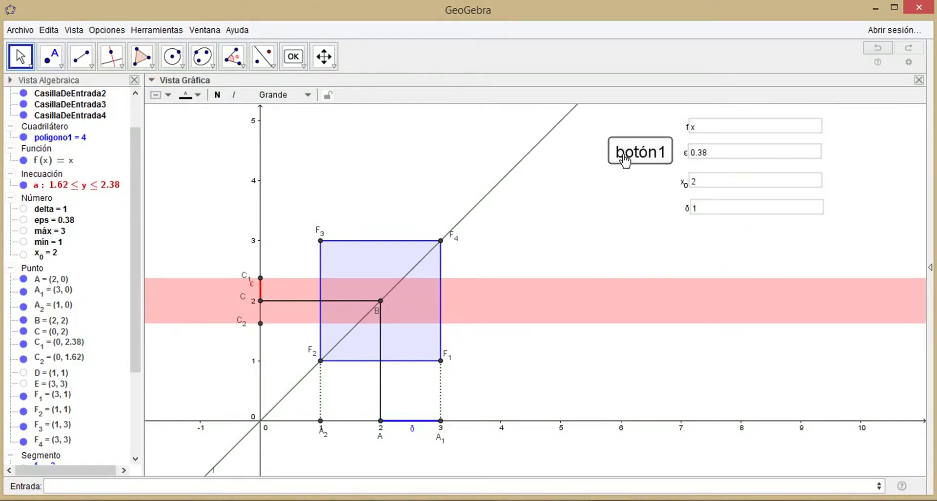
Give the ε-decreasing button the green left-arrow image and close its properties.
right_click(624, 156)
left_click(673, 272)
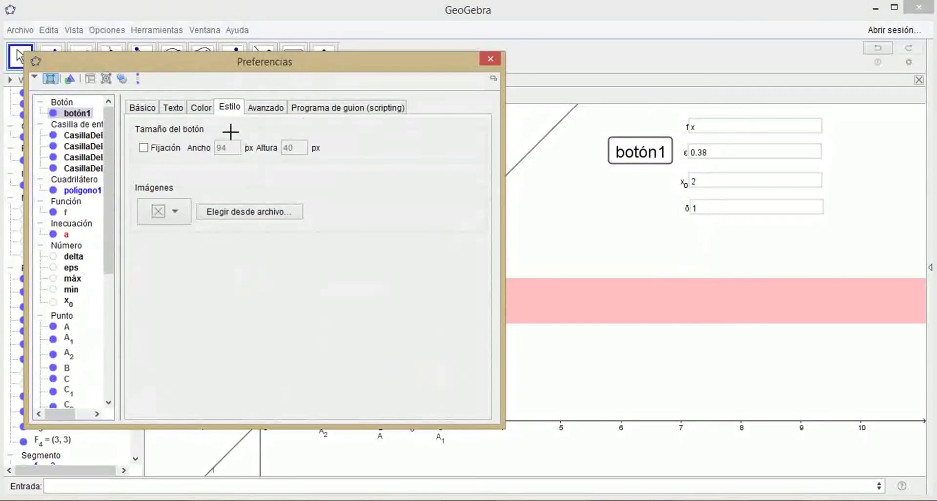
left_click(172, 213)
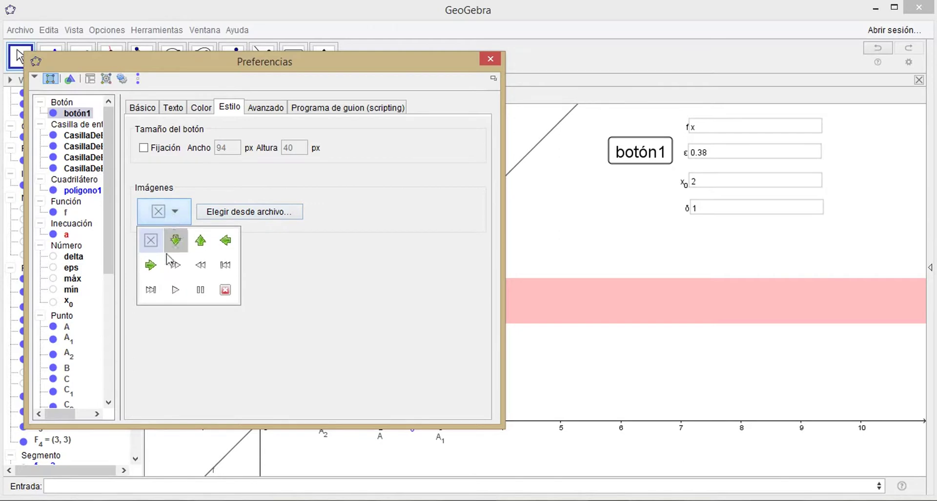
left_click(225, 240)
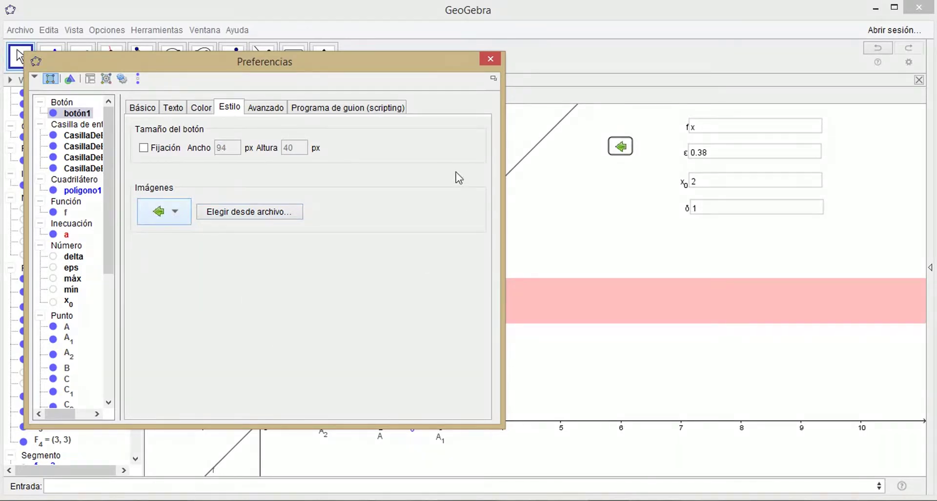
left_click(490, 60)
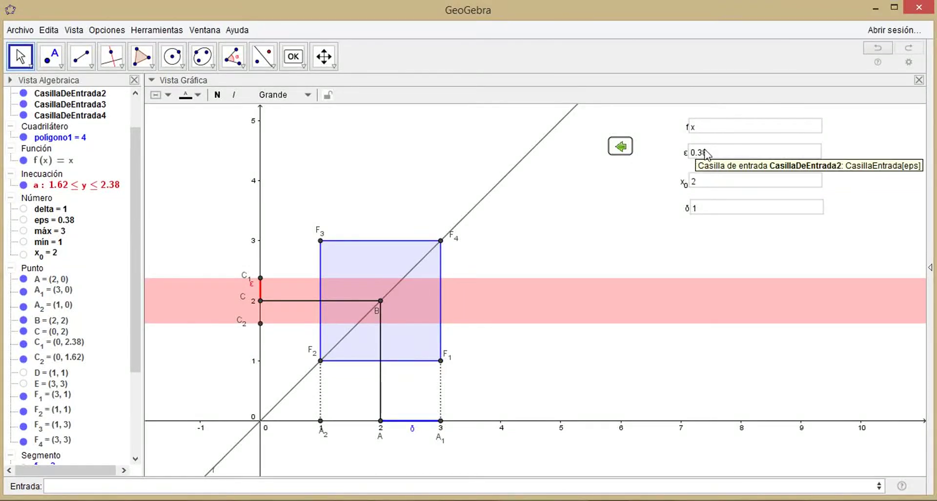
Test the left-arrow button by using it repeatedly to lower ε to 0.28.
left_click(620, 145)
left_click(620, 145)
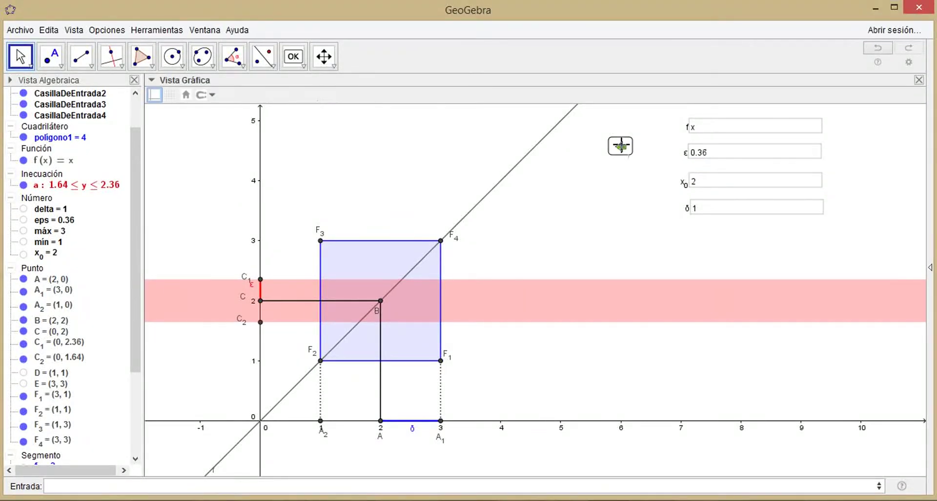
left_click(620, 145)
left_click(620, 145)
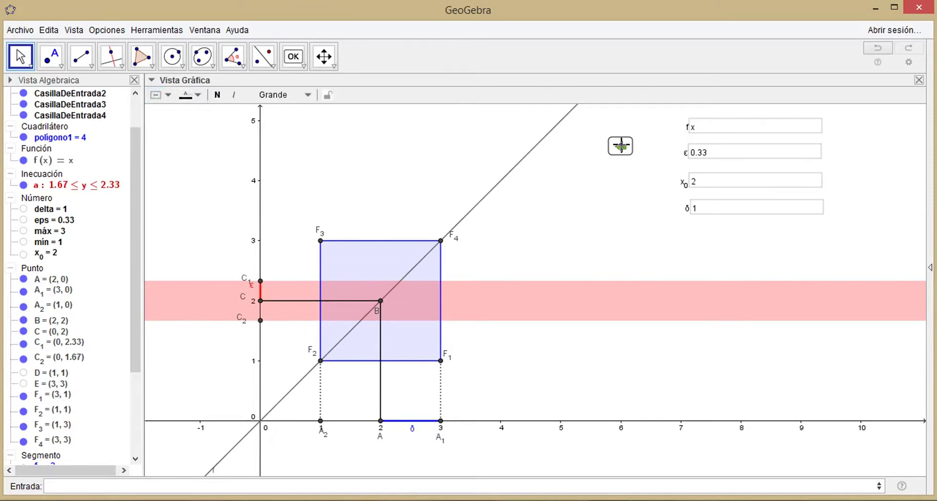
left_click(622, 147)
left_click(621, 146)
left_click(621, 145)
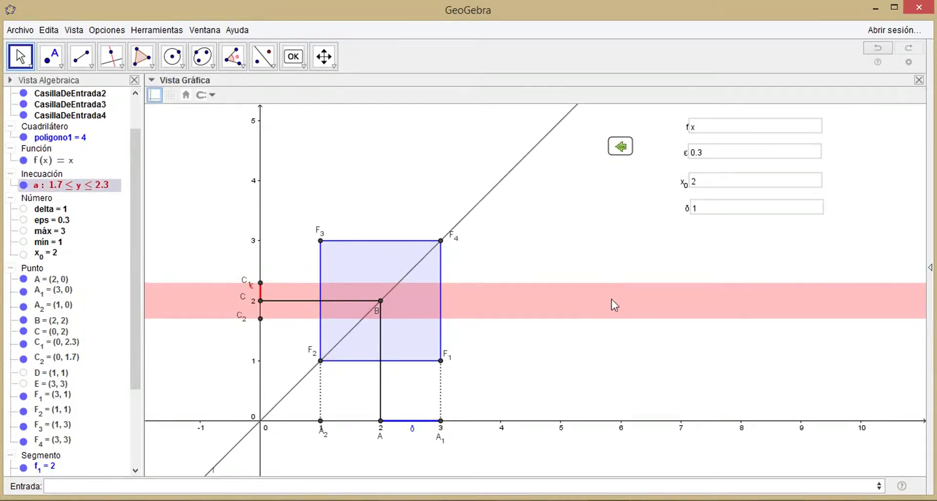
left_click(620, 147)
left_click(620, 146)
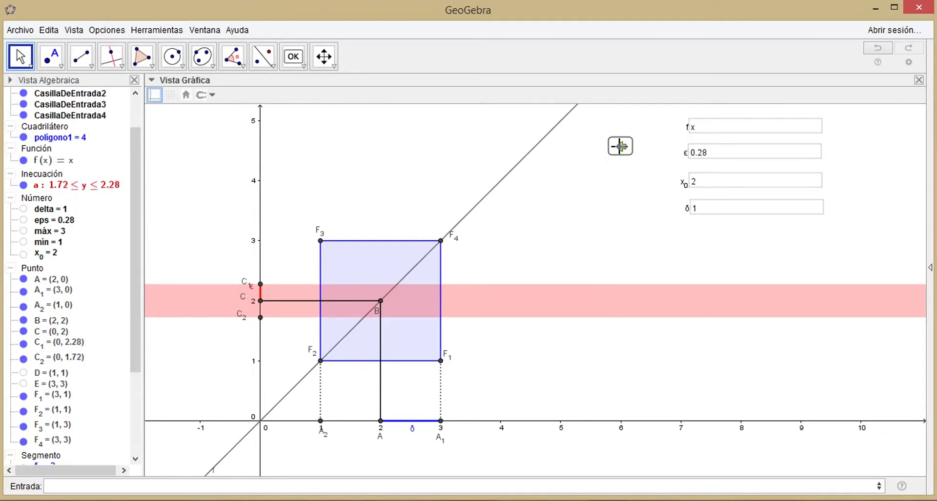
Move the left-arrow button directly in front of the ε input box.
right_click(620, 147)
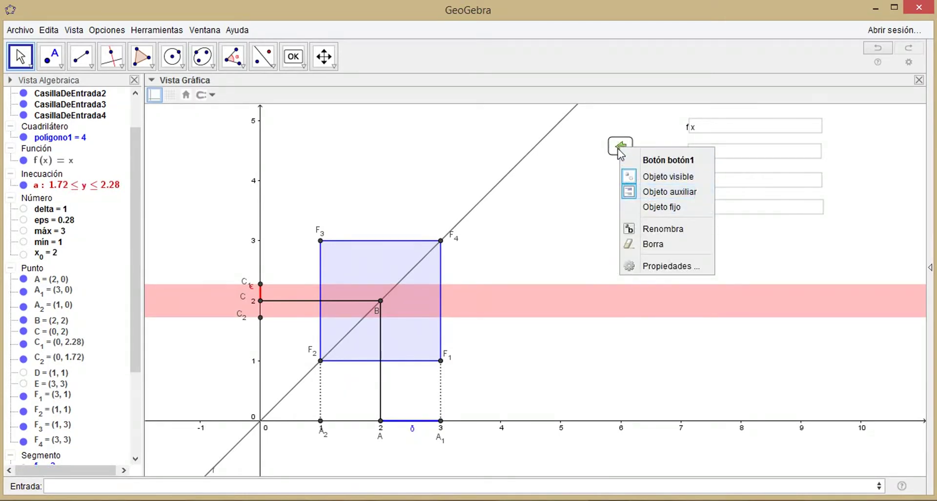
left_click(593, 162)
left_click(619, 150)
left_click_drag(620, 151, 664, 159)
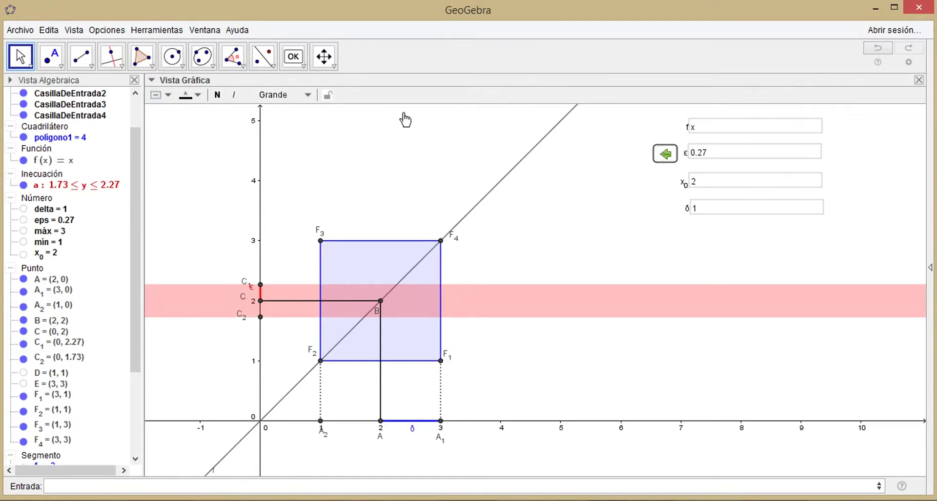
Add a second untitled button with the GeoGebra script eps=eps+0.01.
left_click(294, 60)
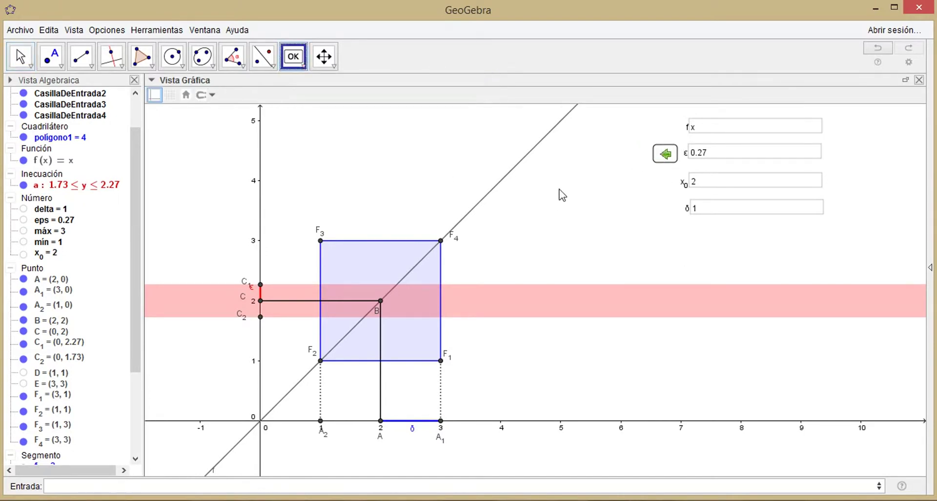
left_click(545, 181)
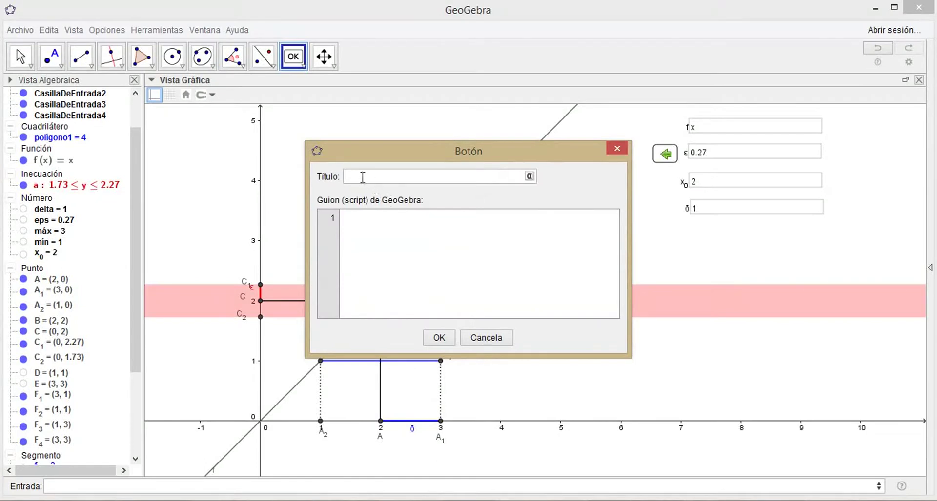
left_click(349, 220)
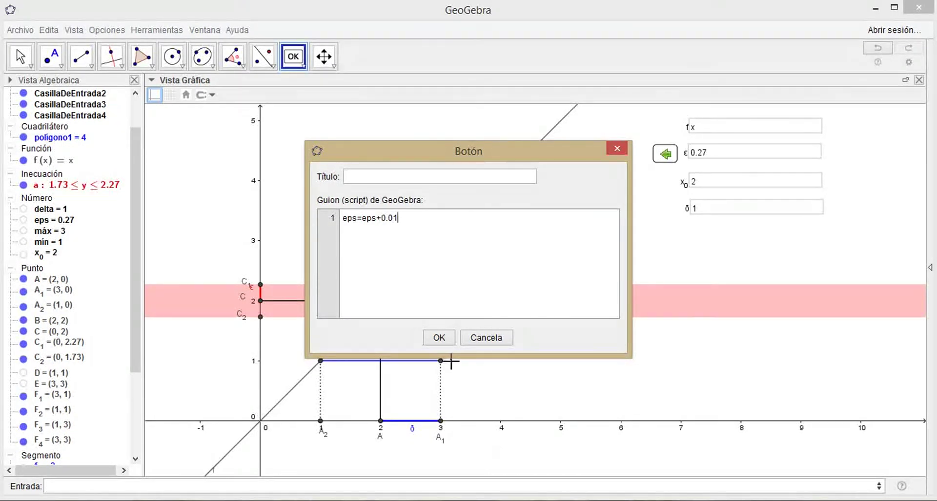
left_click(439, 337)
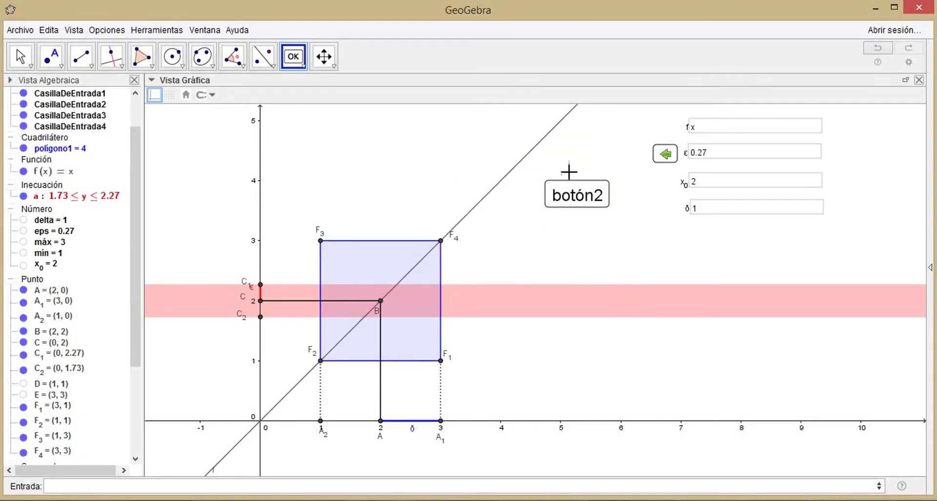
Give the ε-increasing button the green right-arrow image.
right_click(567, 195)
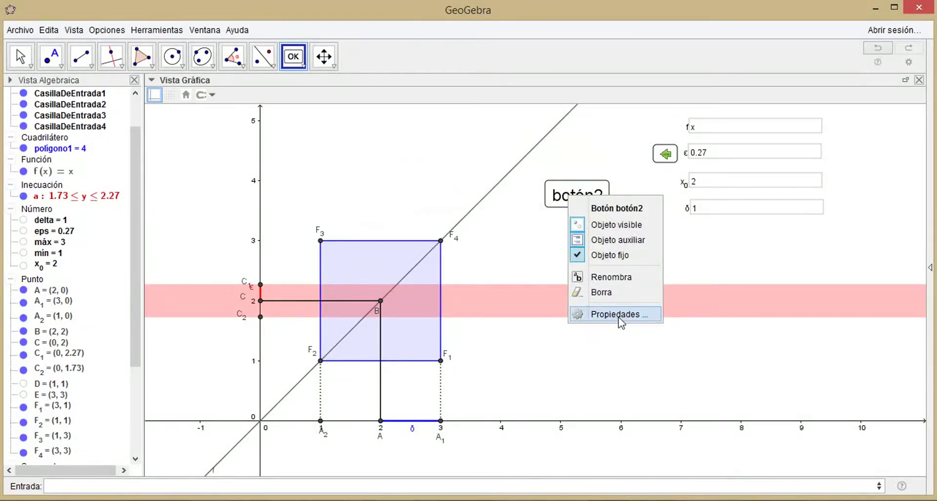
left_click(619, 316)
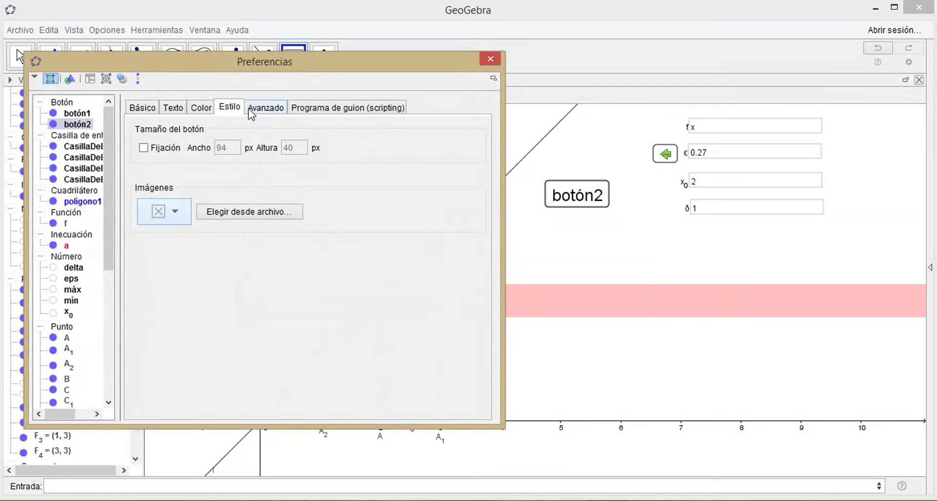
left_click(179, 211)
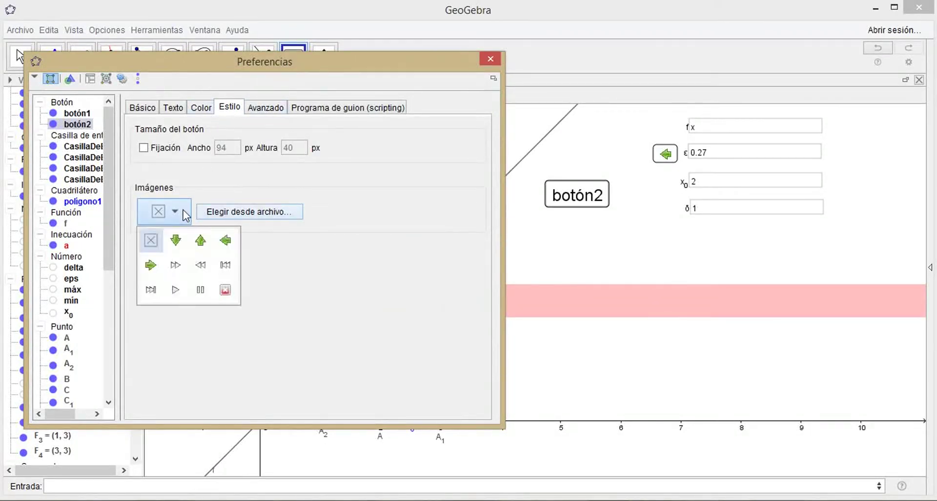
left_click(151, 265)
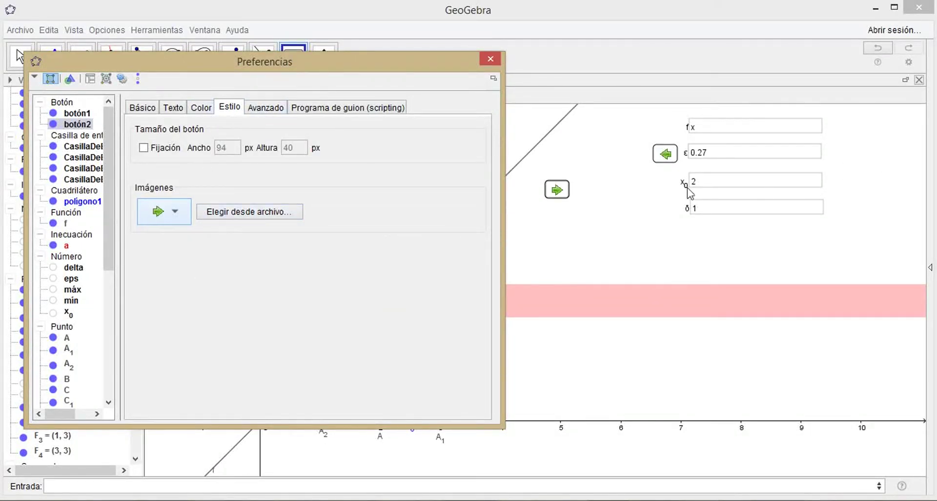
Turn off the right-arrow button's fixed-object setting and move it just after the end of the ε input box.
left_click(143, 107)
left_click(140, 204)
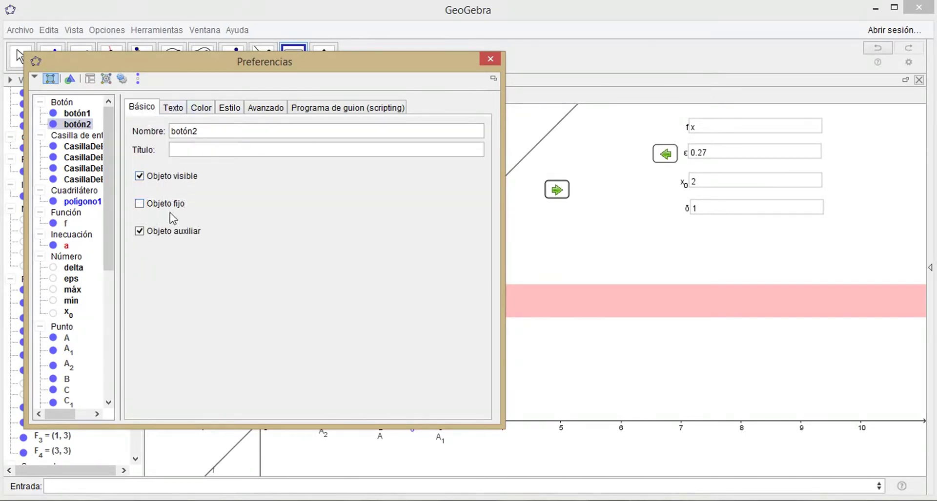
left_click(491, 59)
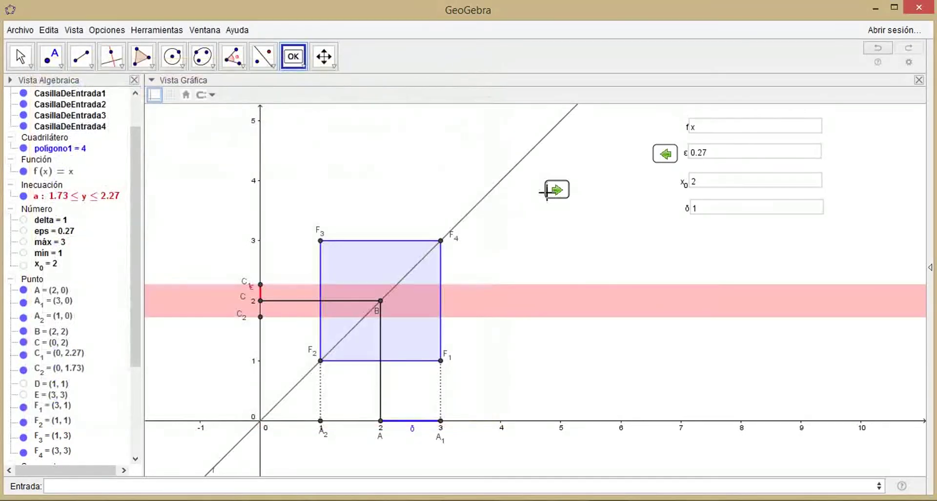
left_click_drag(555, 192, 838, 156)
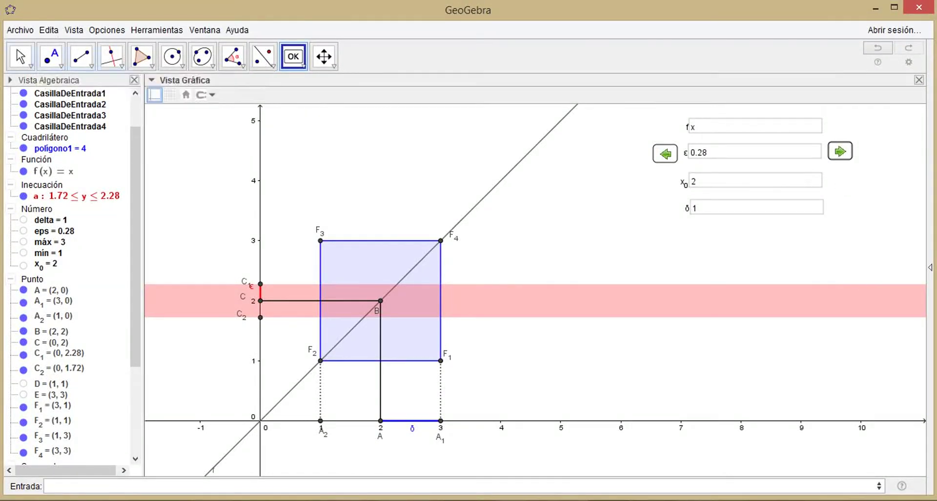
Test both arrow buttons by raising ε to 0.32 and lowering it to 0.3.
left_click(20, 56)
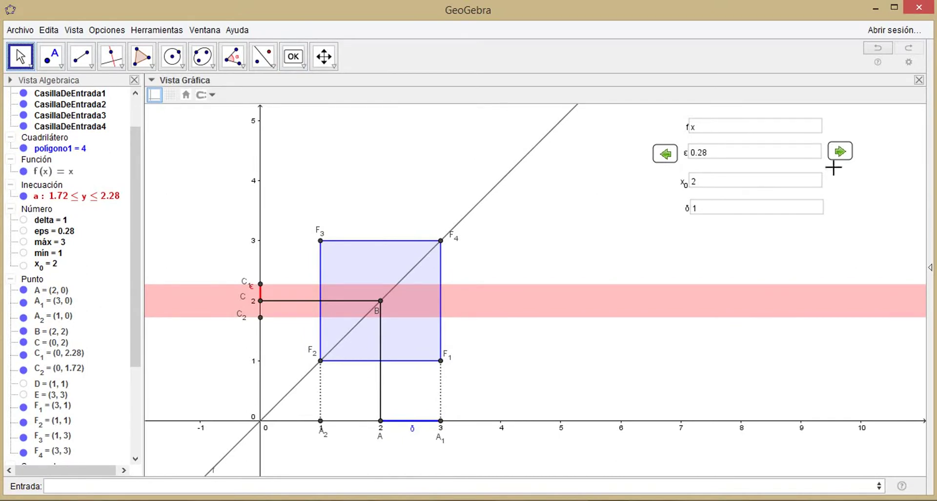
left_click(840, 152)
left_click(840, 153)
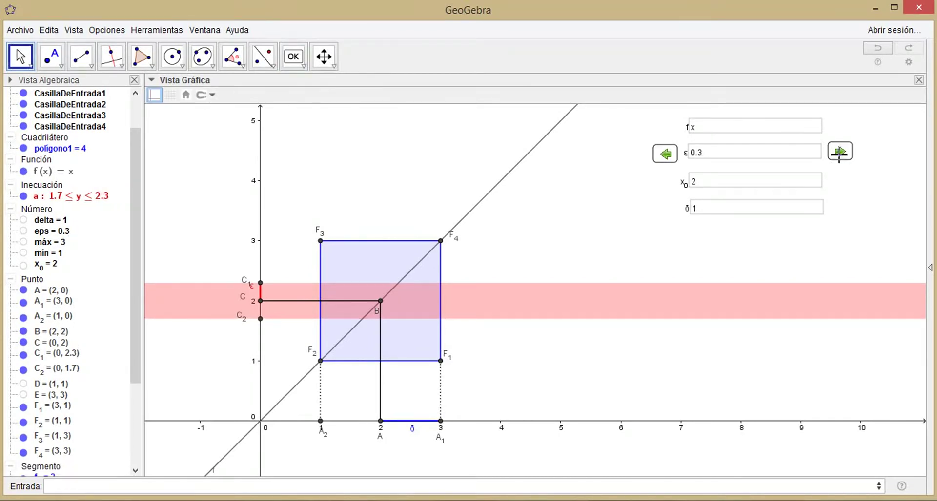
left_click(839, 153)
left_click(840, 152)
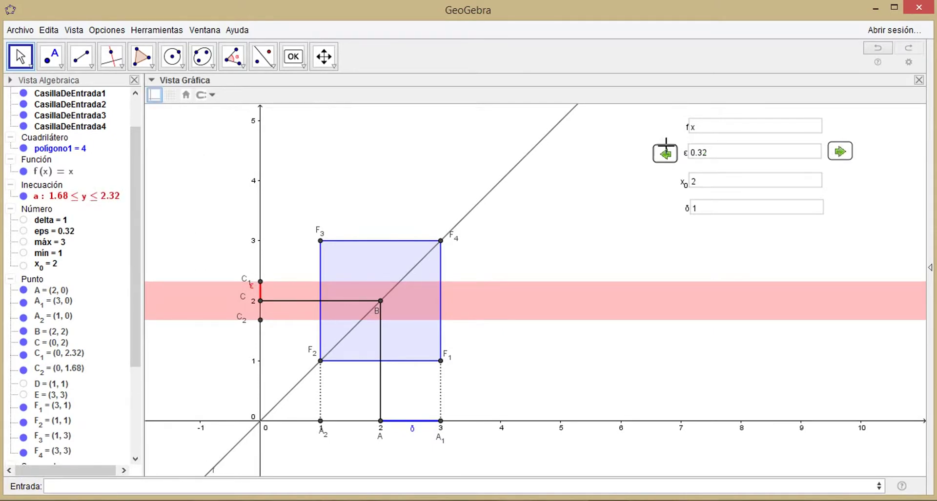
left_click(665, 154)
left_click(664, 154)
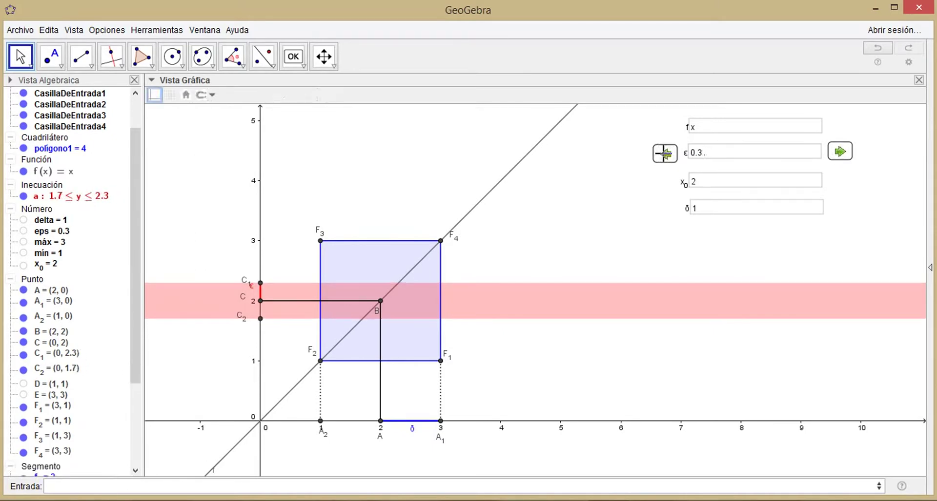
Raise ε to 0.36 using the right-arrow button.
left_click(840, 153)
left_click(840, 153)
left_click(839, 153)
left_click(839, 153)
left_click(839, 152)
left_click(840, 153)
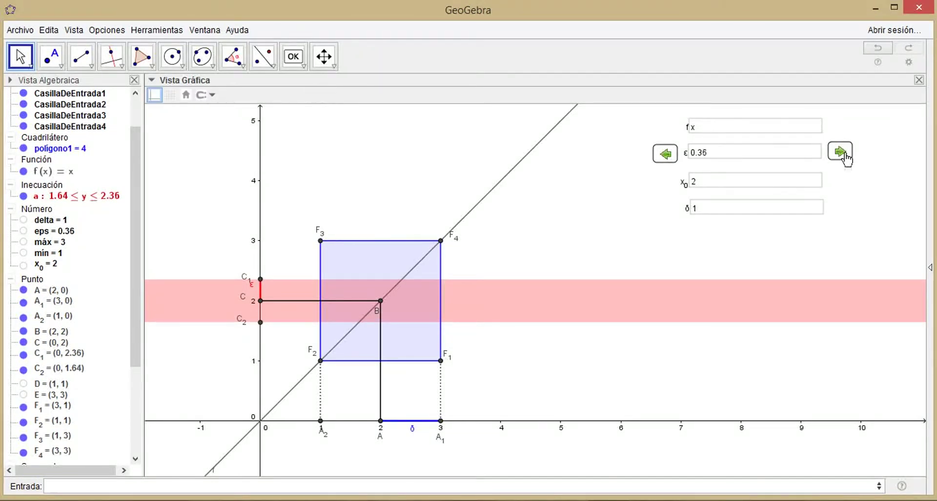
Raise ε to 0.37 with its right-arrow button, and set that button as a fixed object.
left_click(839, 152)
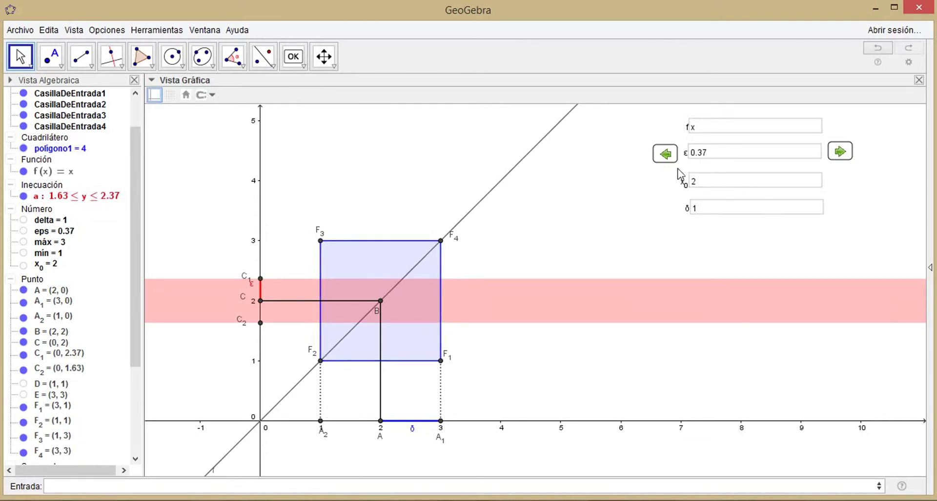
right_click(842, 157)
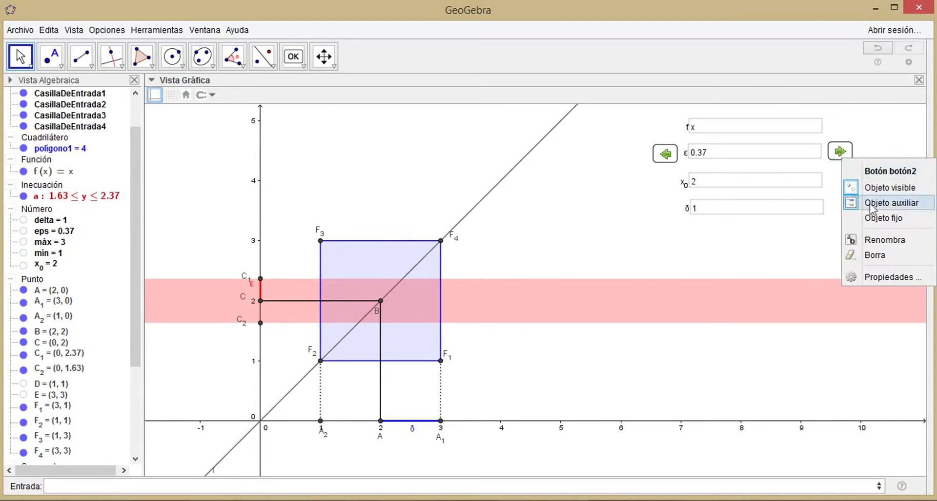
left_click(874, 217)
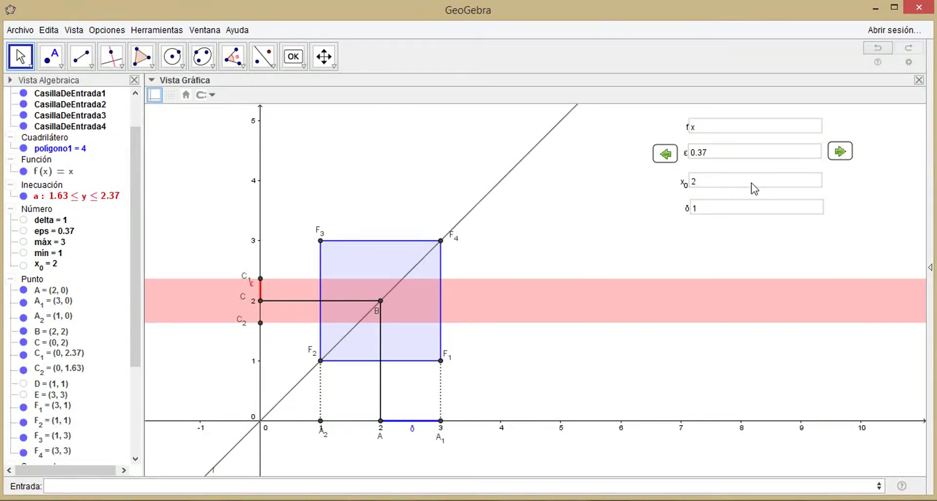
Create an untitled button in the free area below the input boxes with the script x_0=x_0-0.01.
left_click(295, 62)
left_click(628, 232)
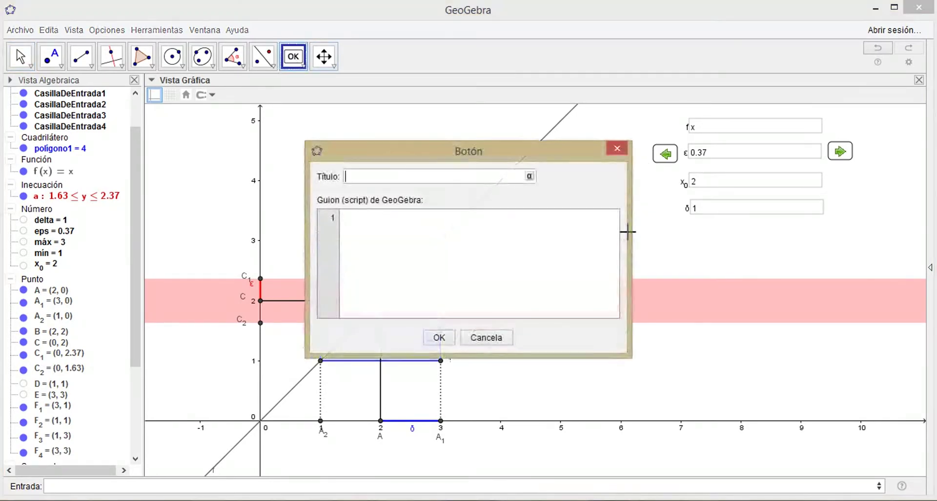
left_click(370, 240)
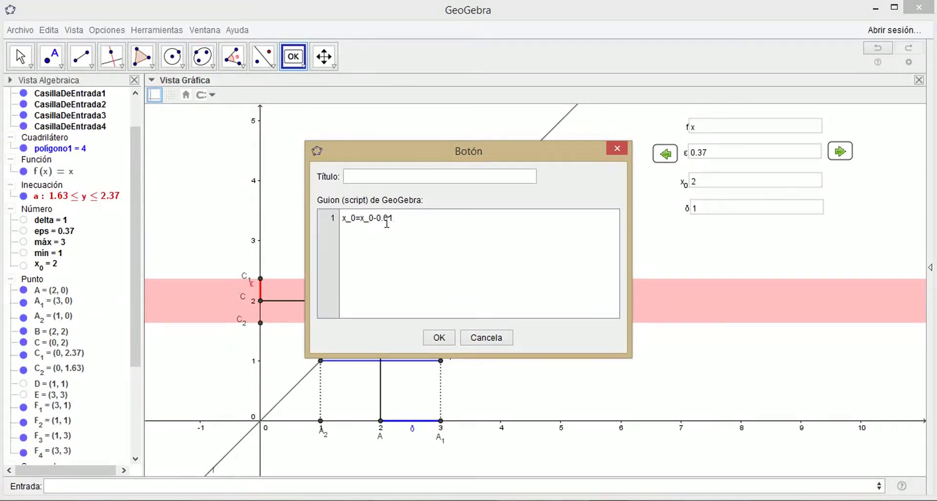
left_click(439, 338)
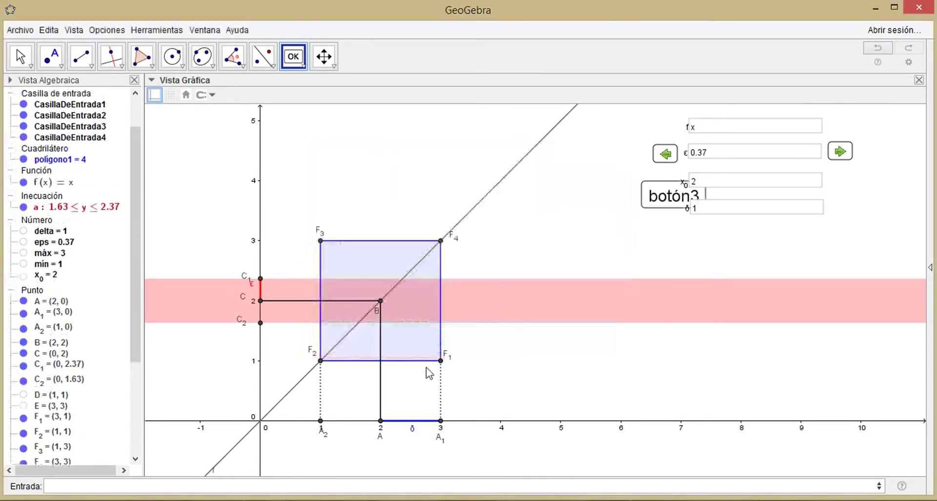
Shift the new x_0-decreasing button clear of the input boxes and give it the green left-arrow image.
left_click(645, 198)
left_click_drag(642, 194, 629, 188)
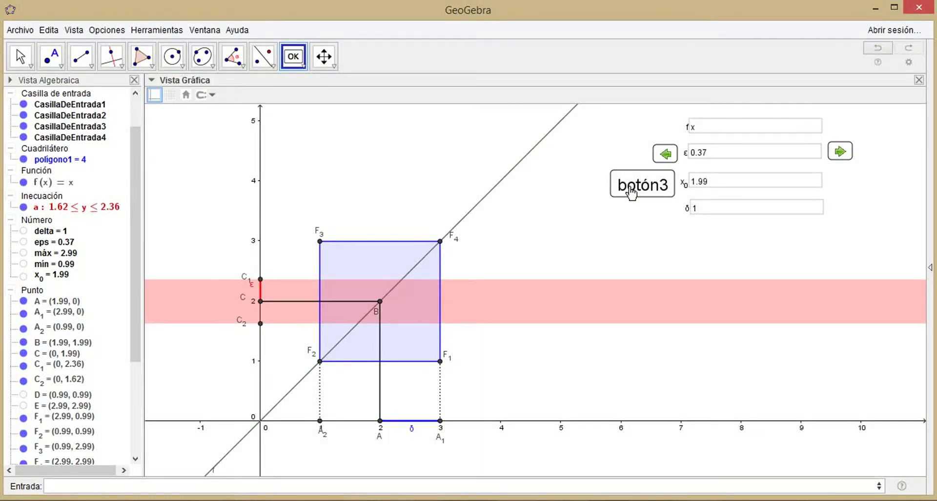
right_click(628, 189)
left_click(660, 306)
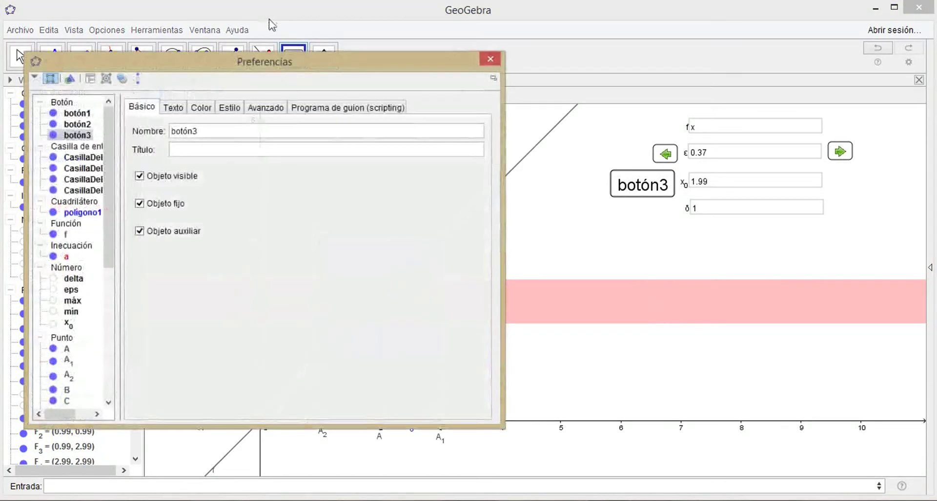
left_click(229, 107)
left_click(175, 215)
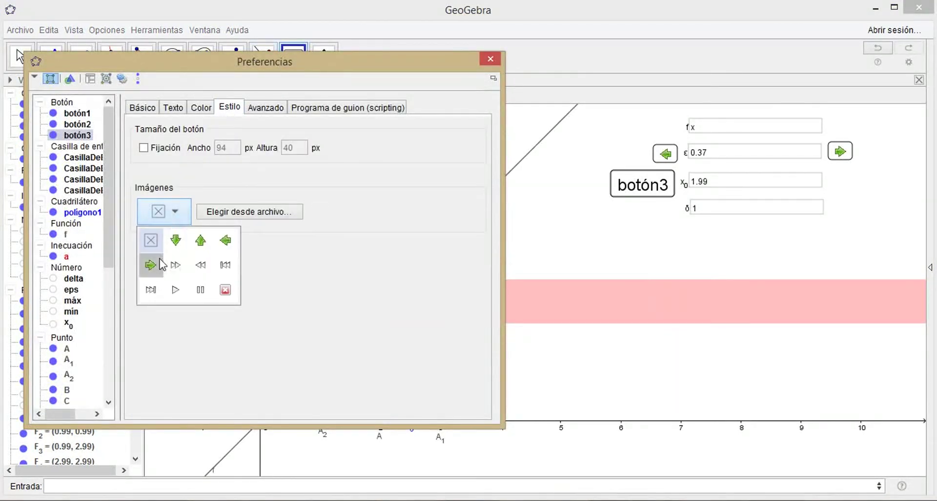
left_click(223, 244)
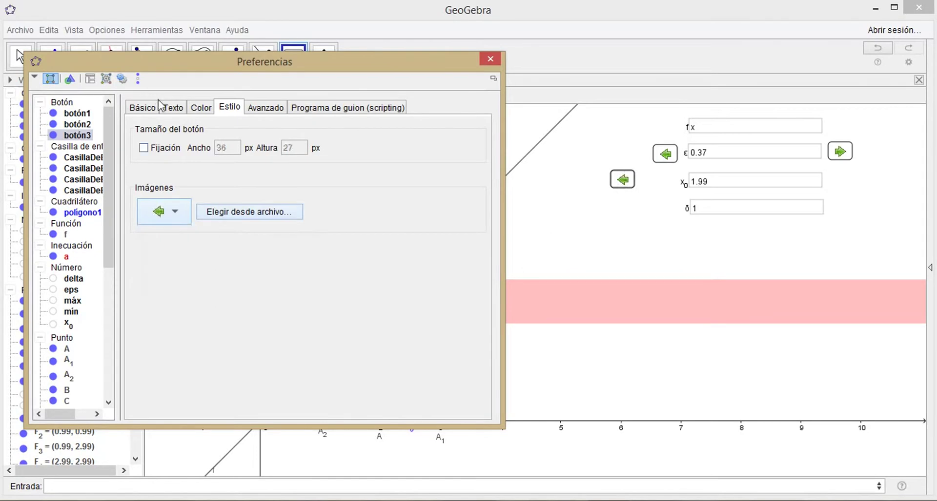
left_click(490, 60)
Turn off the x_0 left-arrow button's fixed-object setting and move it just before the x_0 input box.
right_click(620, 182)
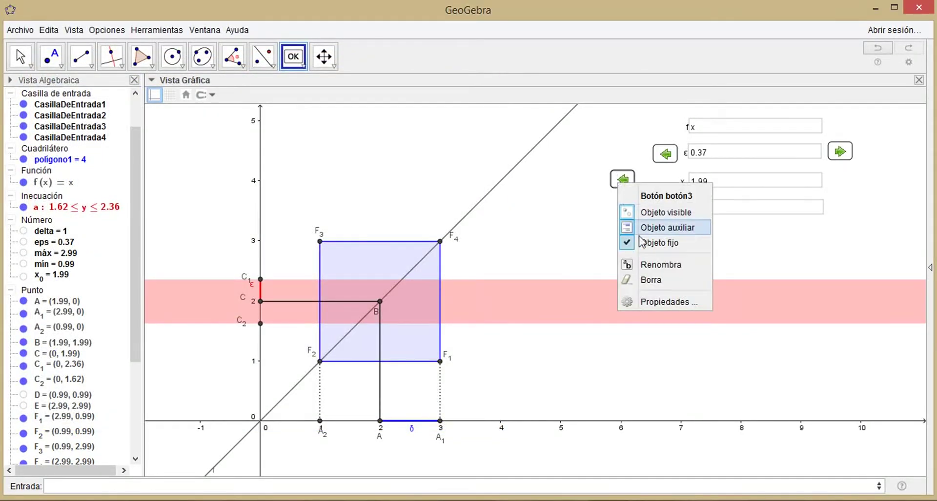
left_click(641, 241)
left_click_drag(625, 188, 663, 190)
left_click(663, 183)
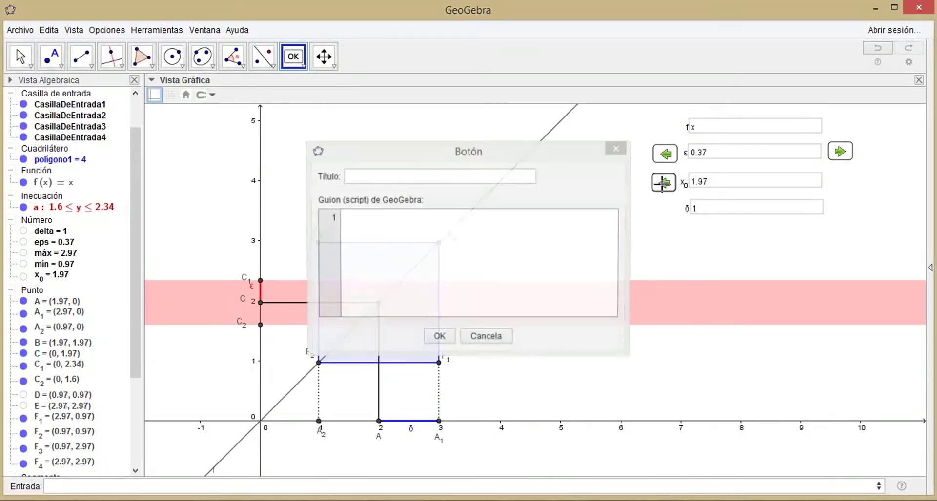
left_click(486, 336)
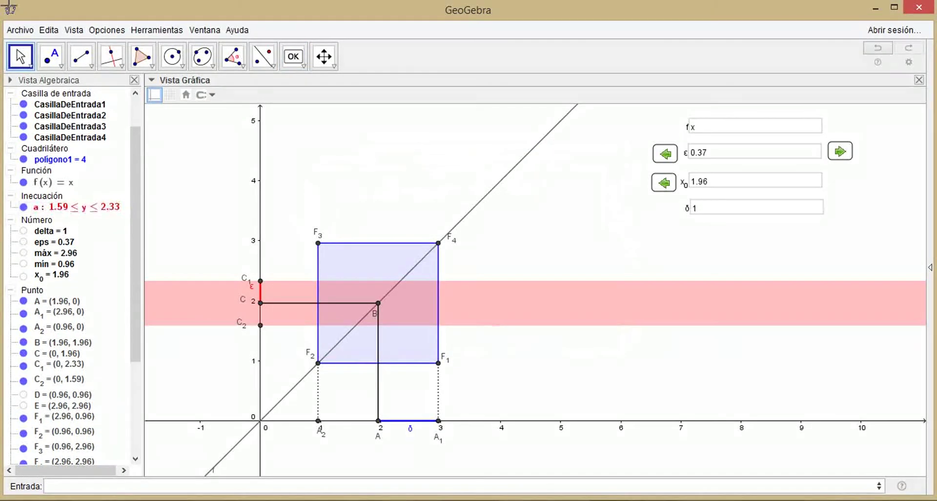
Test the x_0 left-arrow button by lowering x_0 to 1.77, and set the button as a fixed object.
left_click(665, 186)
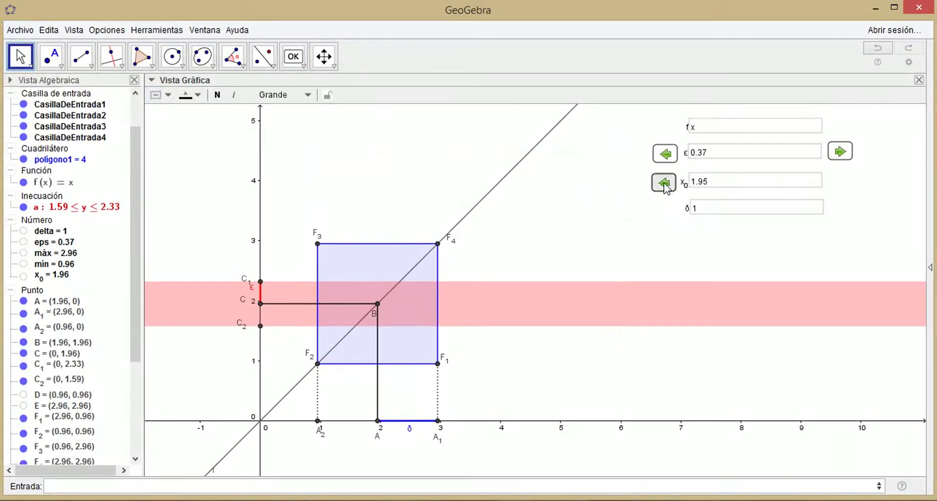
left_click(664, 185)
left_click(664, 184)
left_click(664, 184)
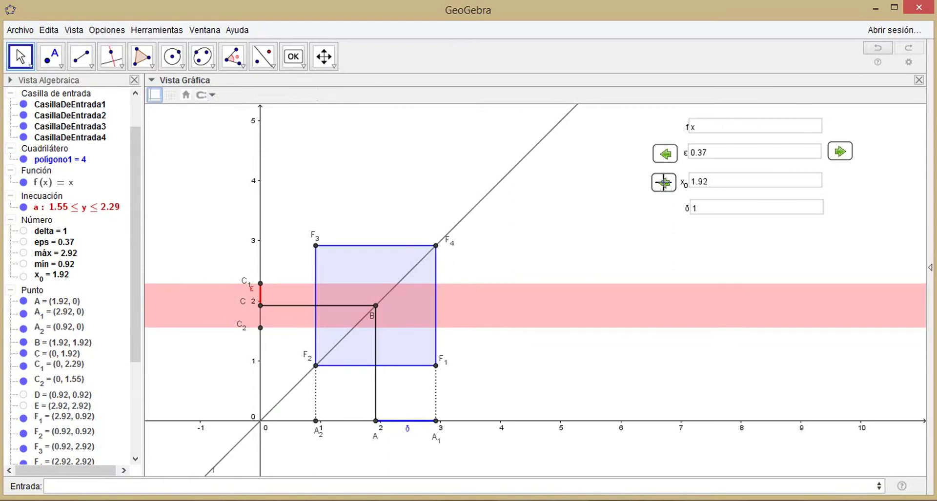
left_click(663, 183)
left_click(663, 182)
left_click(663, 183)
left_click(663, 182)
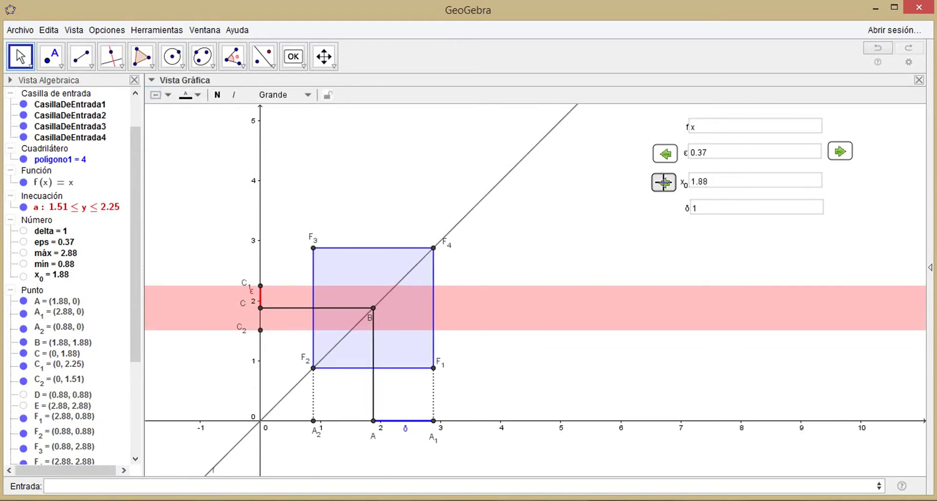
left_click(664, 184)
left_click(664, 183)
left_click(664, 184)
left_click(664, 184)
left_click(664, 183)
left_click(664, 185)
left_click(665, 185)
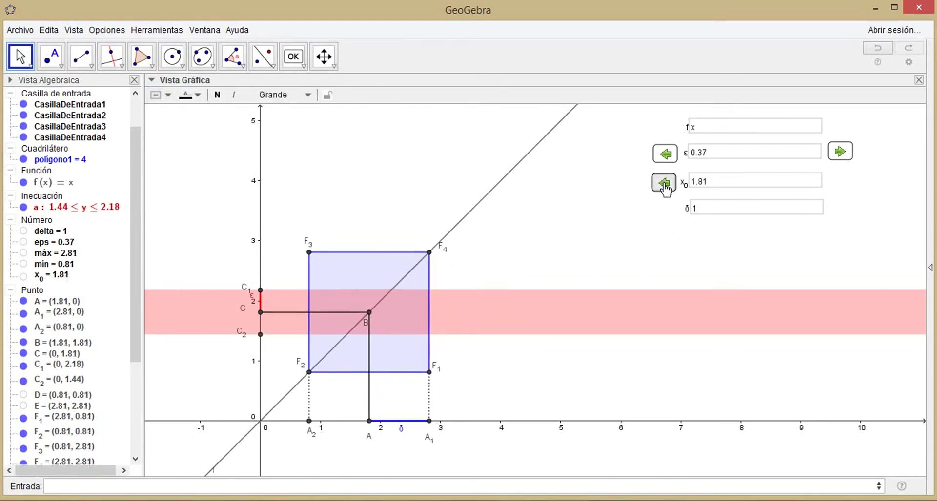
left_click(664, 184)
left_click(664, 184)
left_click(664, 185)
left_click(664, 184)
right_click(665, 186)
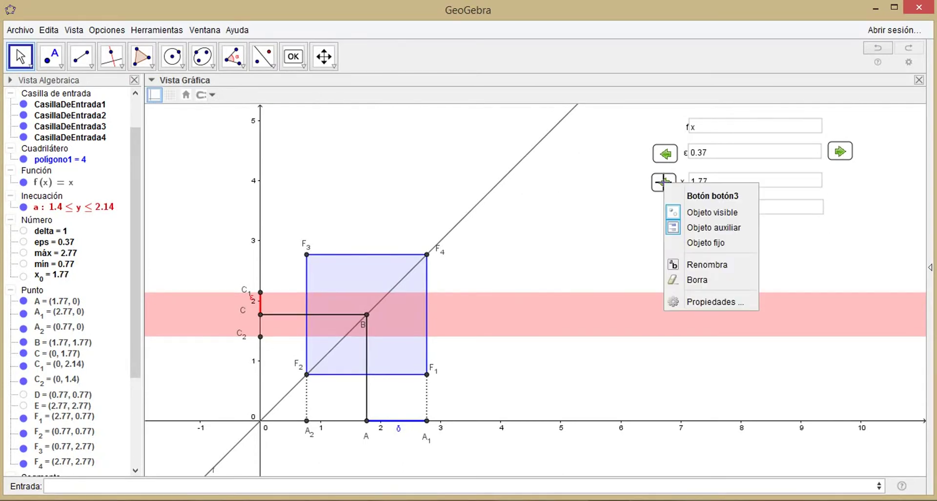
left_click(705, 243)
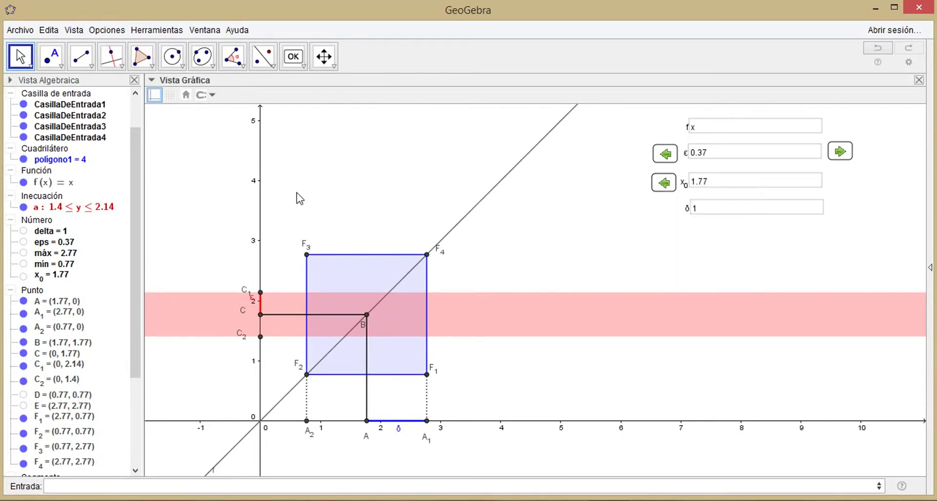
Create an untitled button in the free area below the input boxes with the script x_0=x_0+0.01.
left_click(294, 57)
left_click(551, 242)
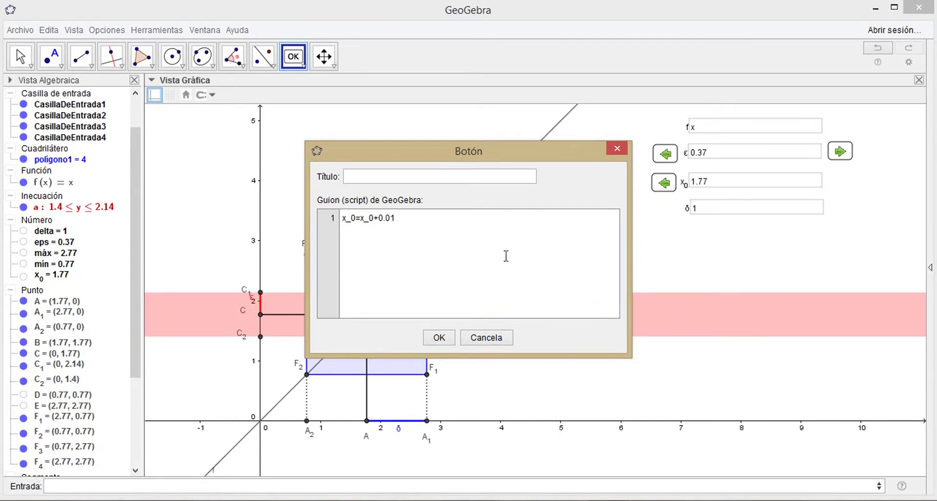
left_click(439, 337)
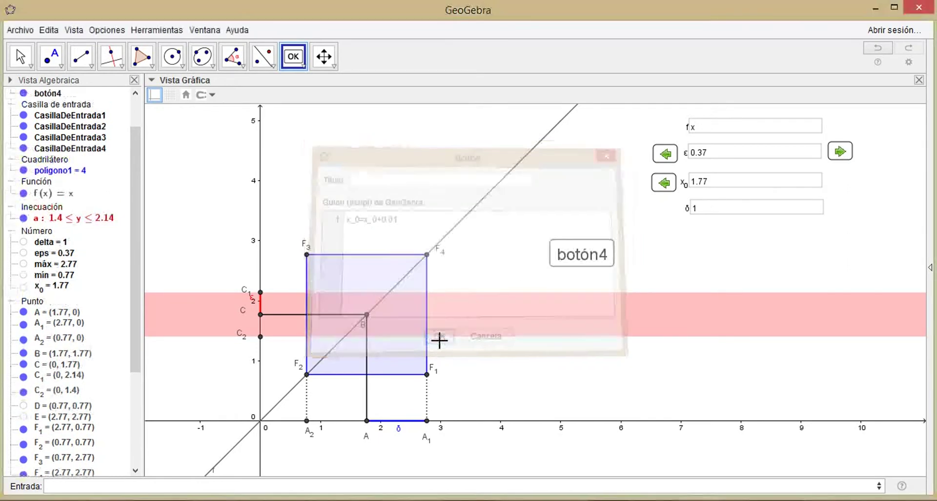
Give the x_0-increasing button the green right-arrow image.
right_click(570, 253)
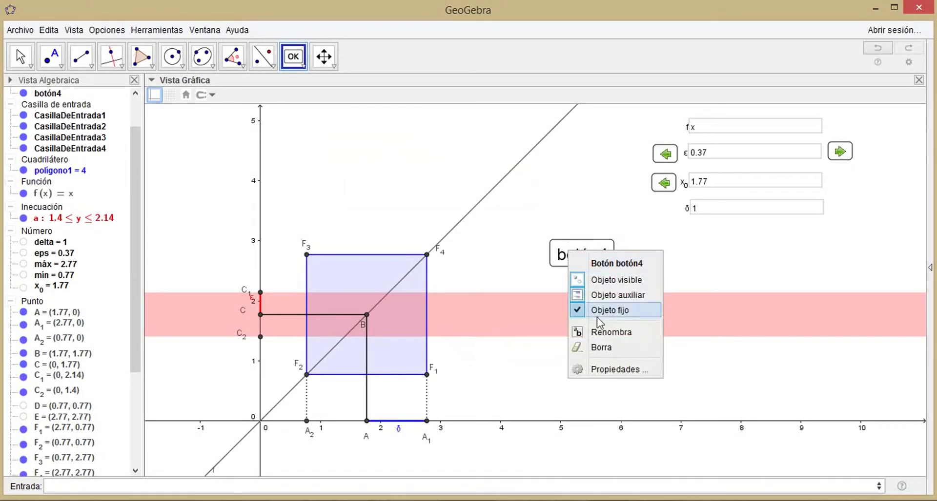
left_click(607, 370)
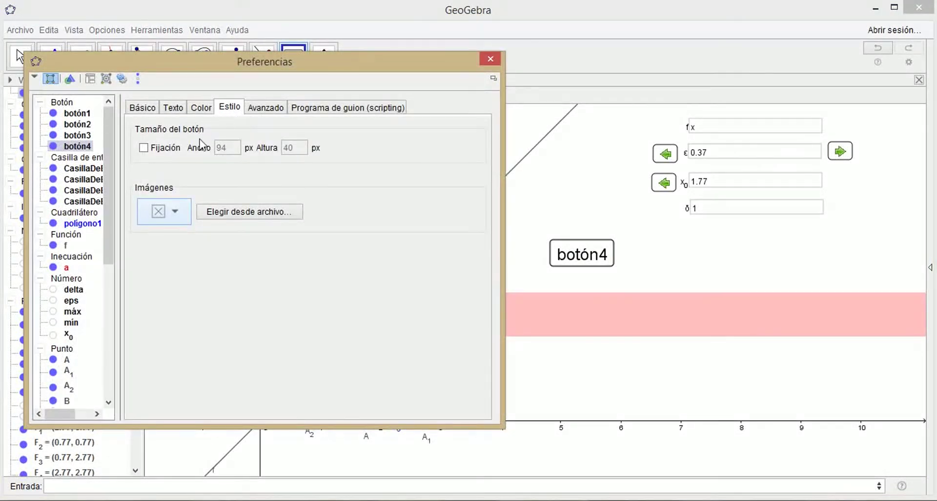
left_click(176, 215)
left_click(174, 259)
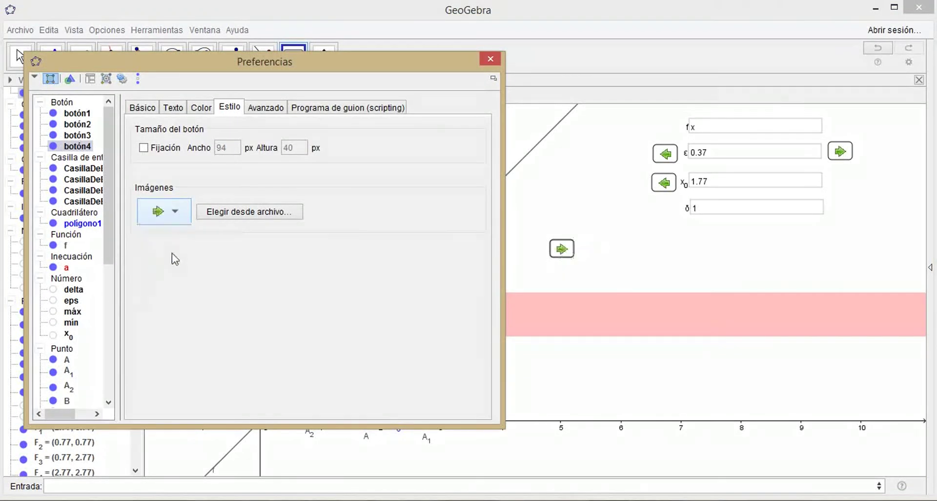
Turn off the x_0 right-arrow button's fixed-object setting and move it just after the end of the x_0 input box.
left_click(147, 109)
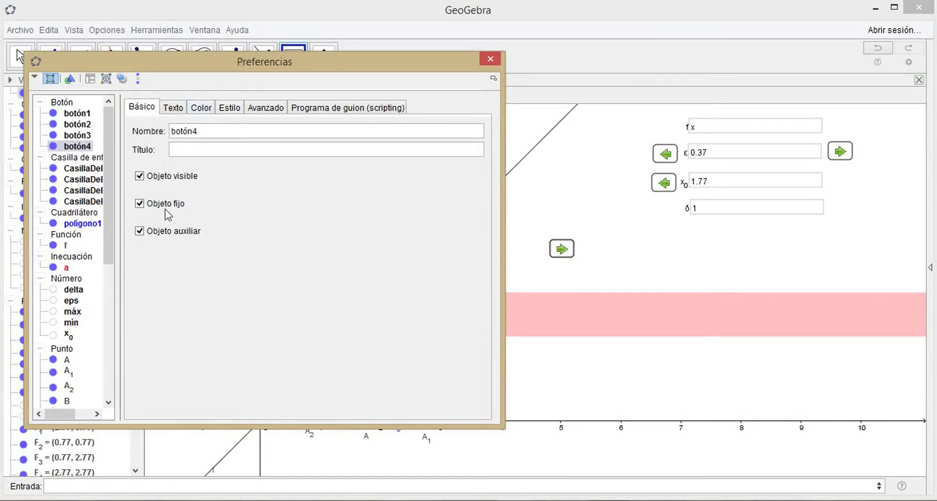
left_click(140, 204)
left_click(489, 60)
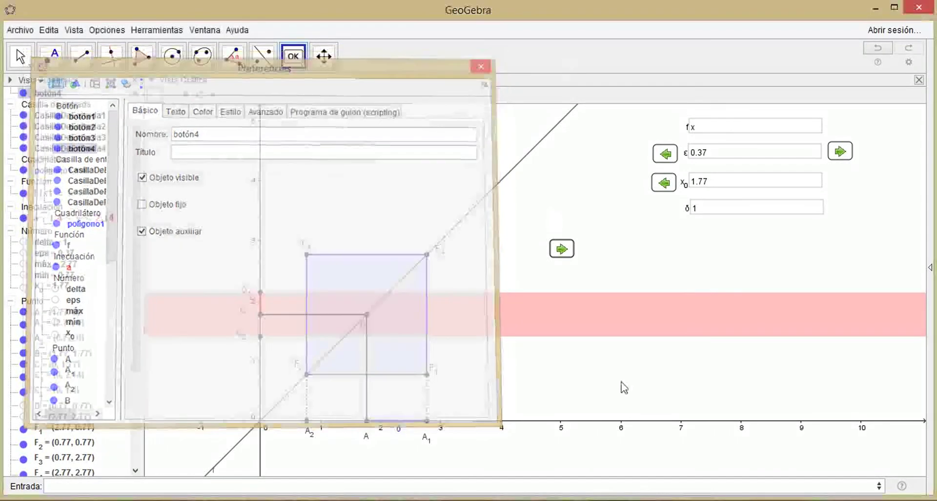
left_click(561, 250)
left_click_drag(680, 225, 840, 190)
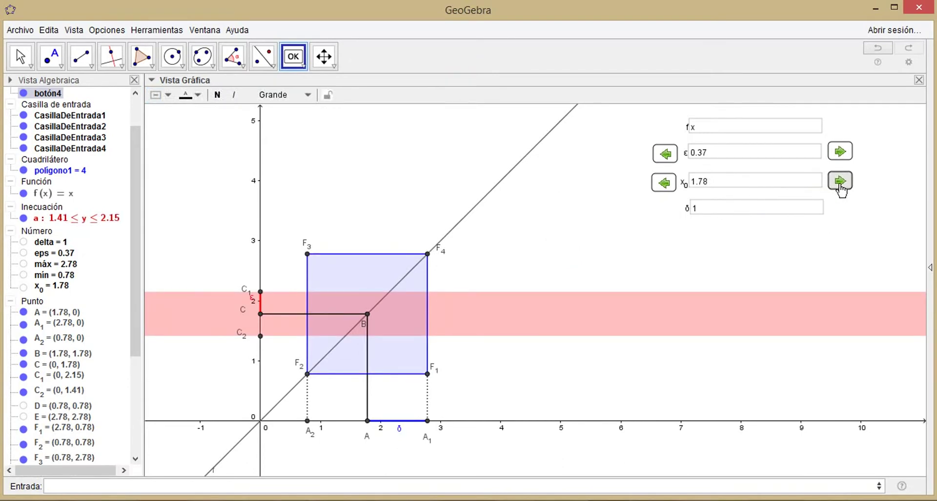
key("Escape")
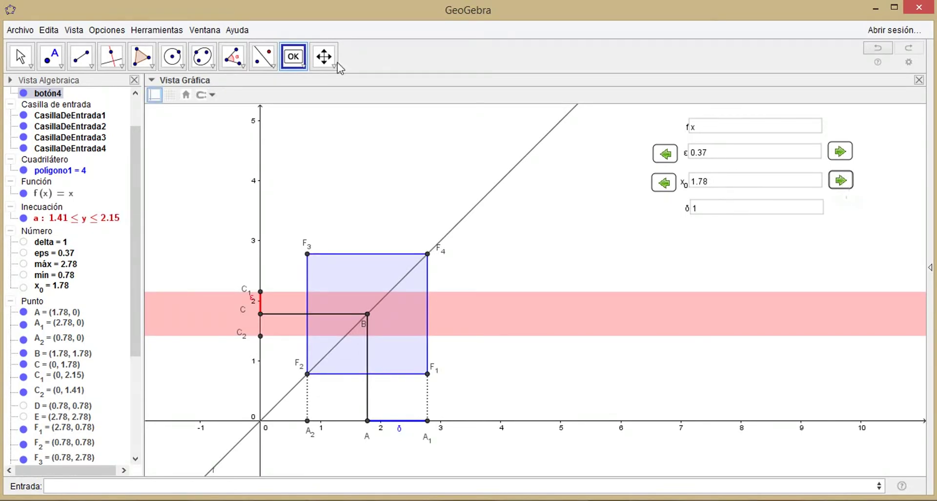
Test the x_0 right-arrow button by raising x_0 to 1.82.
left_click(25, 58)
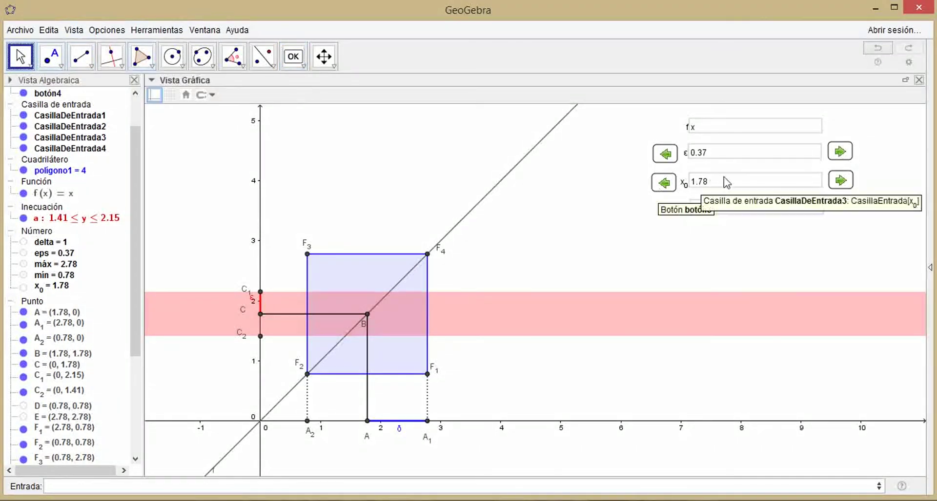
left_click(840, 182)
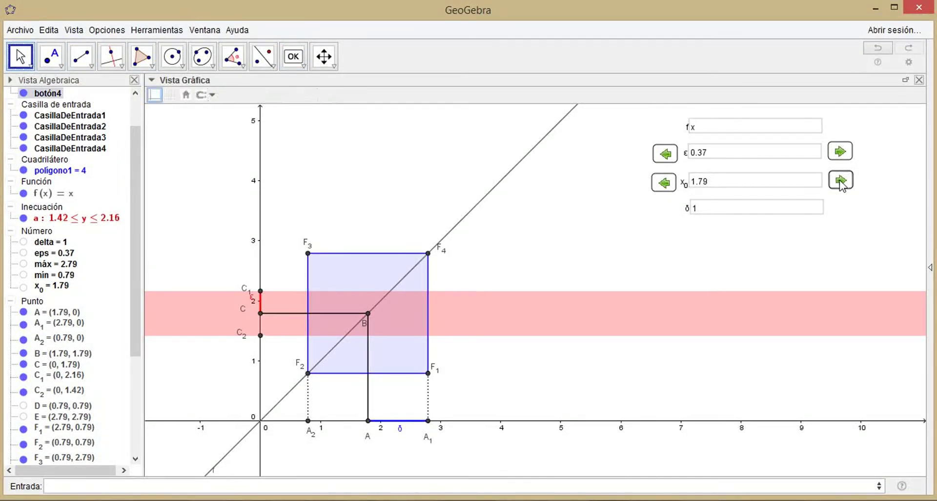
left_click(840, 181)
left_click(840, 182)
left_click(839, 181)
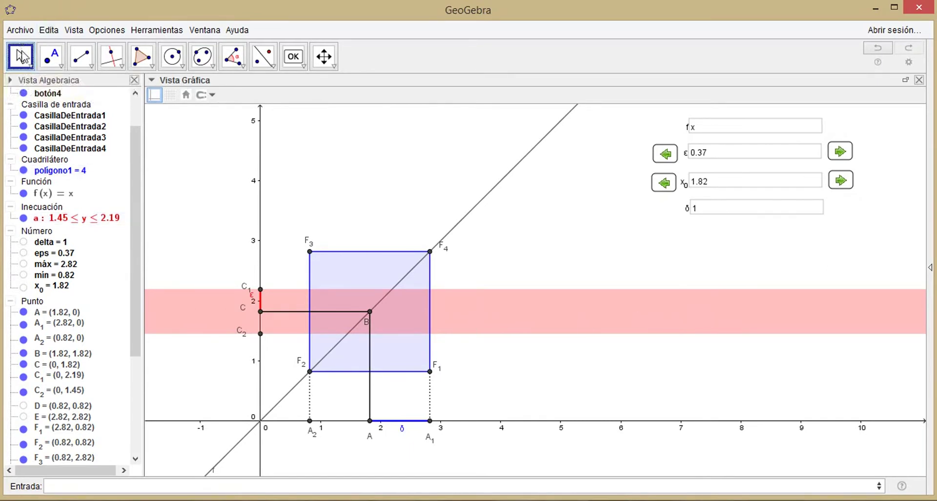
Create an untitled button in the free area near the δ input box with the script delta=delta-0.01.
left_click(295, 69)
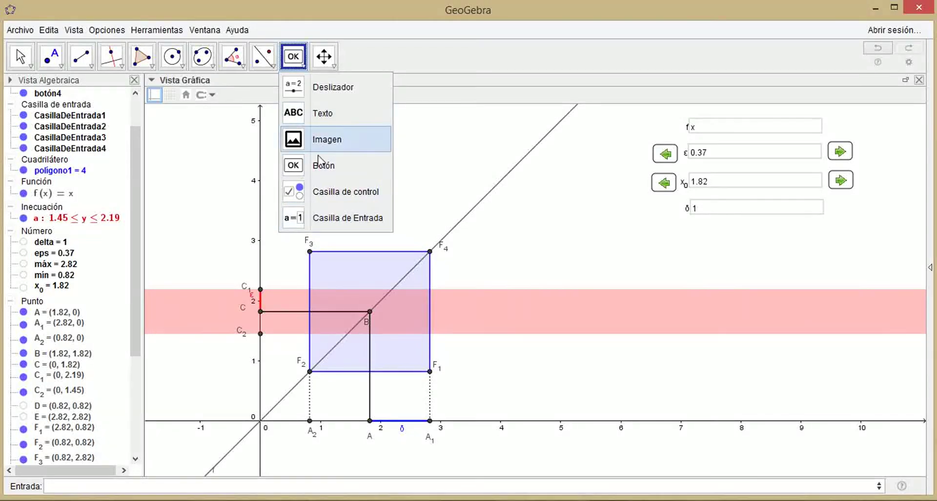
left_click(322, 166)
left_click(554, 220)
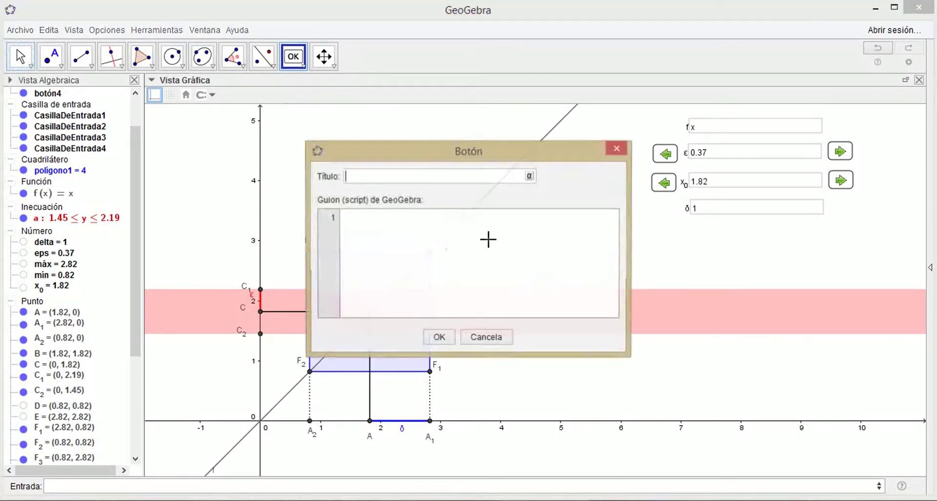
left_click(366, 217)
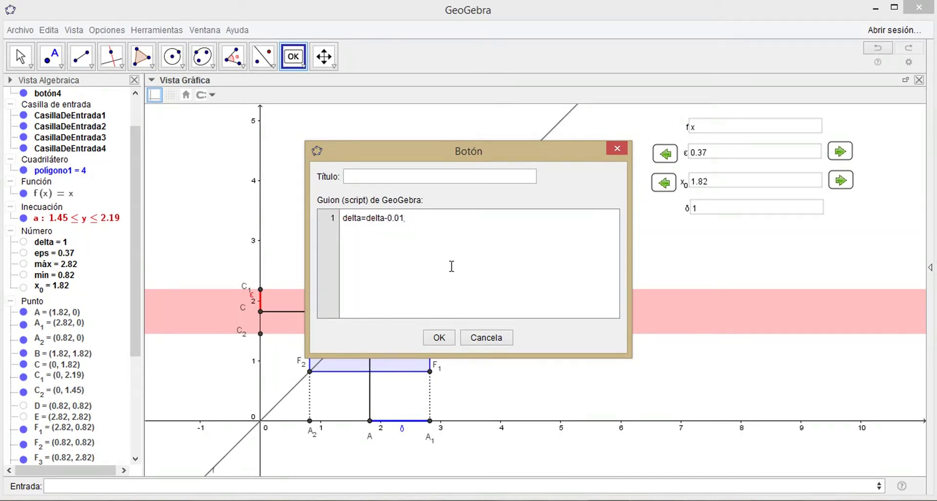
left_click(438, 338)
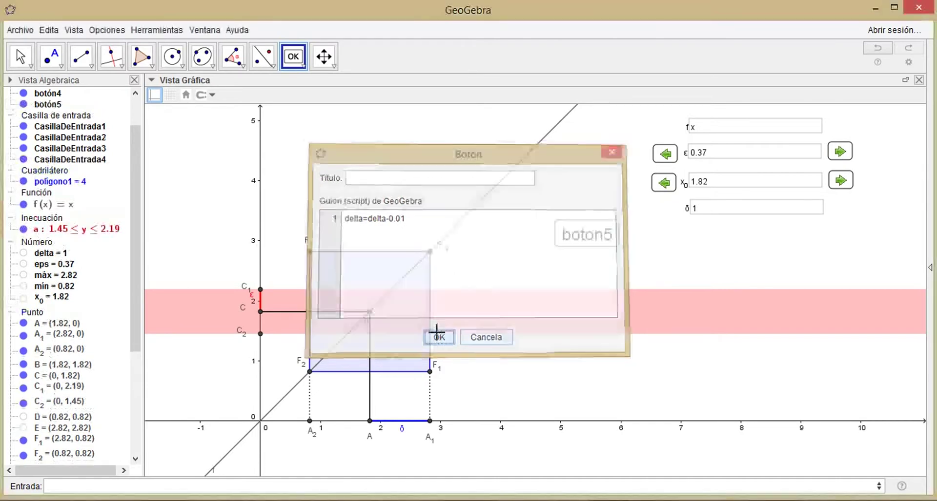
Give the δ-decreasing button the green left-arrow image.
right_click(588, 227)
left_click(620, 348)
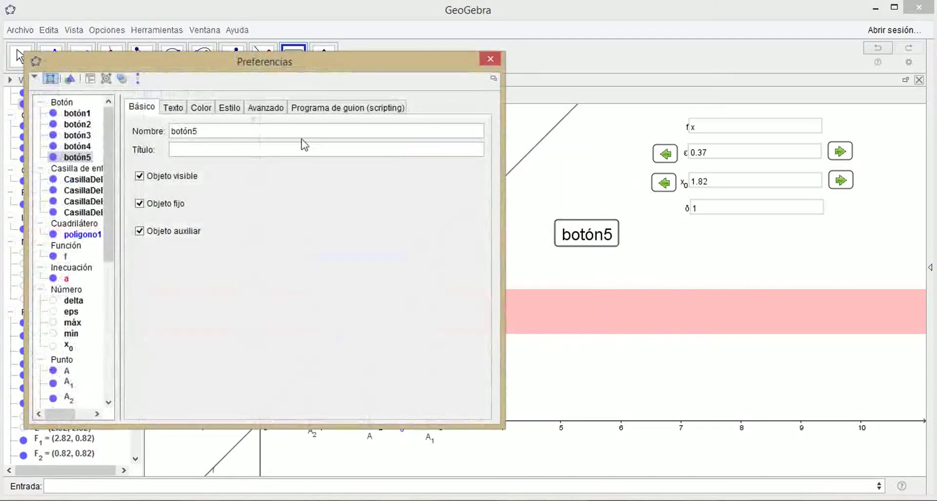
left_click(229, 107)
left_click(173, 211)
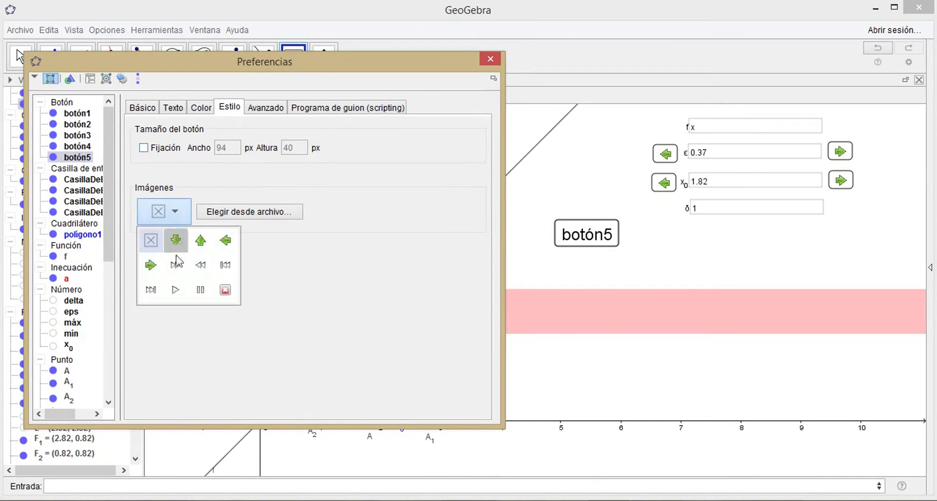
left_click(226, 240)
Turn off the δ left-arrow button's fixed-object setting, move it just before the δ input box and fix it there.
left_click(142, 107)
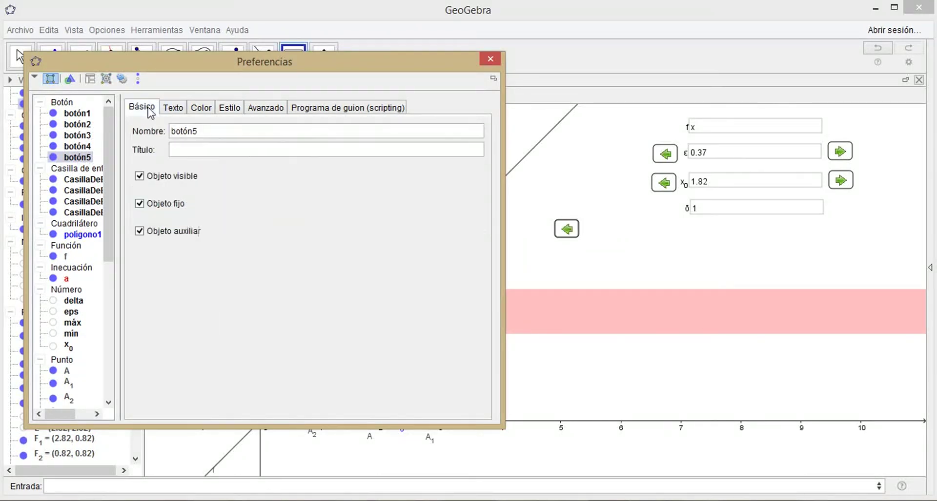
left_click(145, 207)
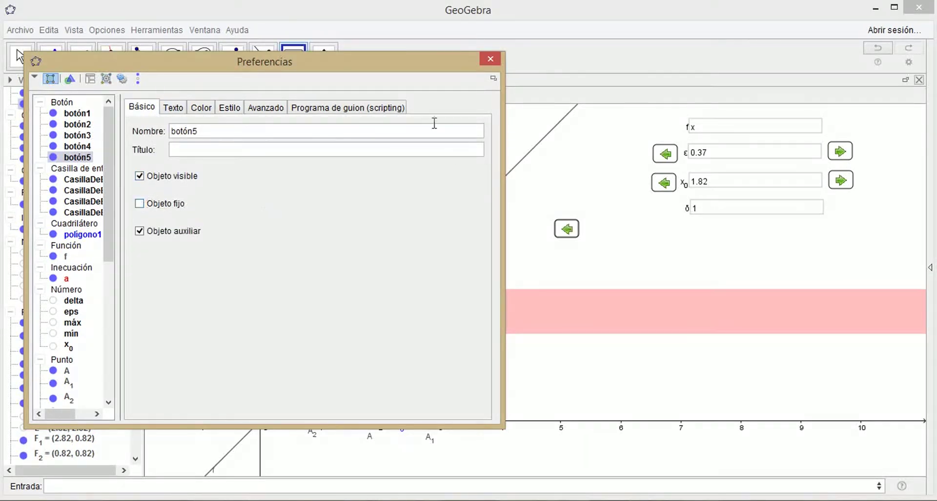
left_click(490, 59)
left_click(566, 229)
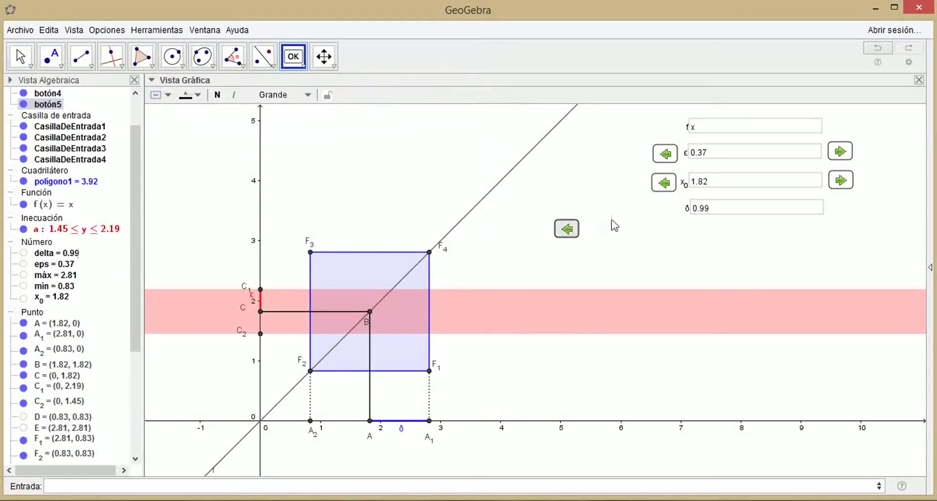
left_click_drag(611, 221, 660, 212)
right_click(658, 211)
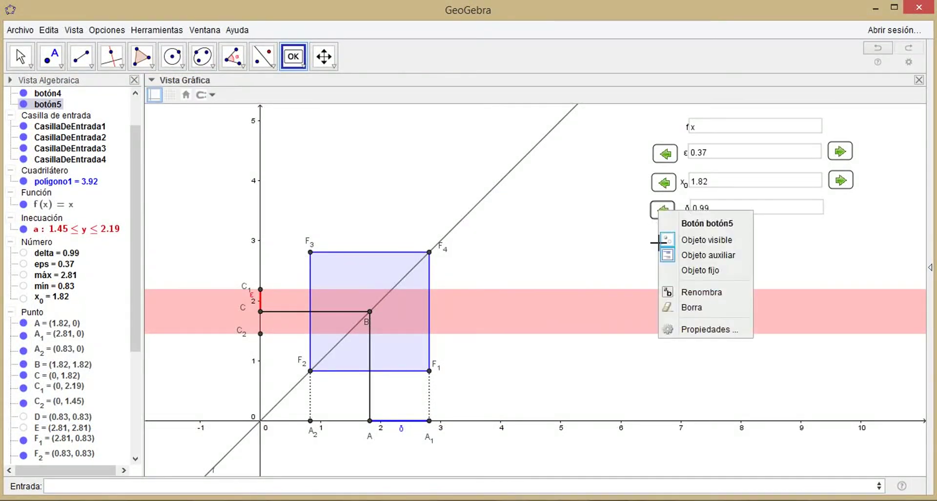
left_click(699, 270)
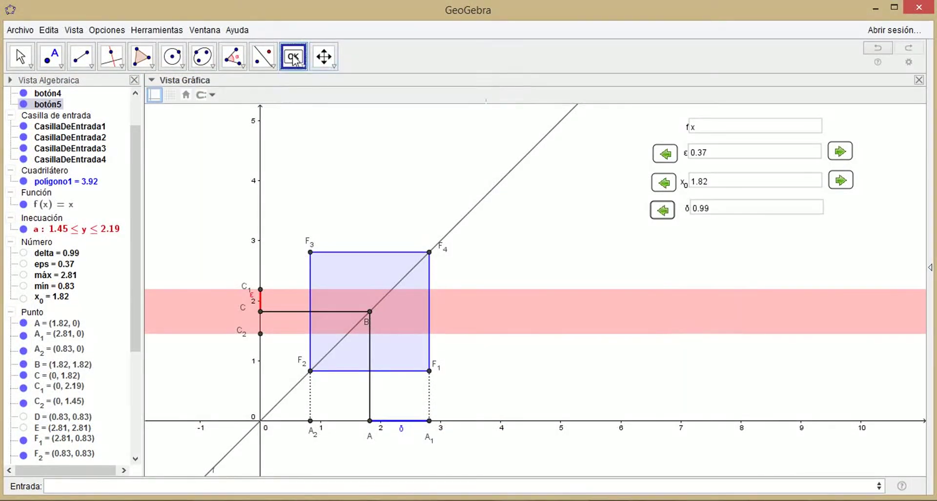
Create an untitled button in the free area beside the square with the script delta=delta+0.01.
left_click(502, 256)
left_click(384, 255)
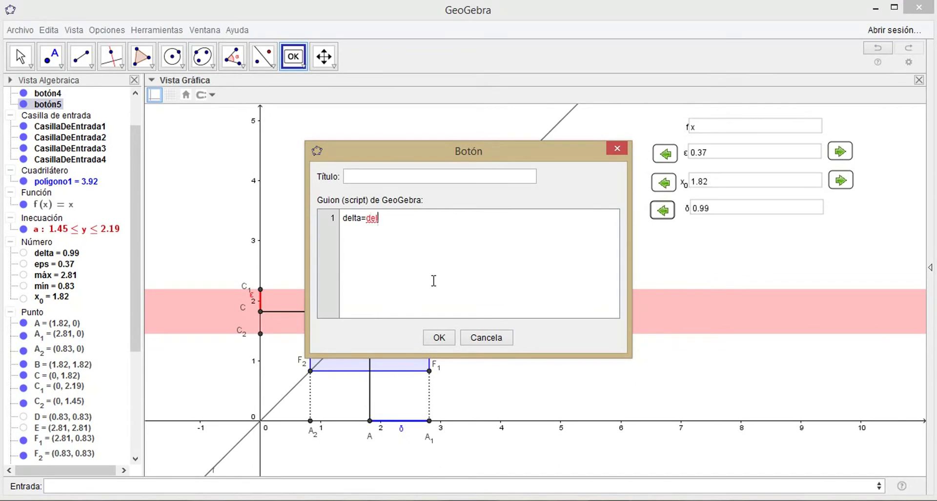
type("delta=delta+0.01")
left_click(438, 338)
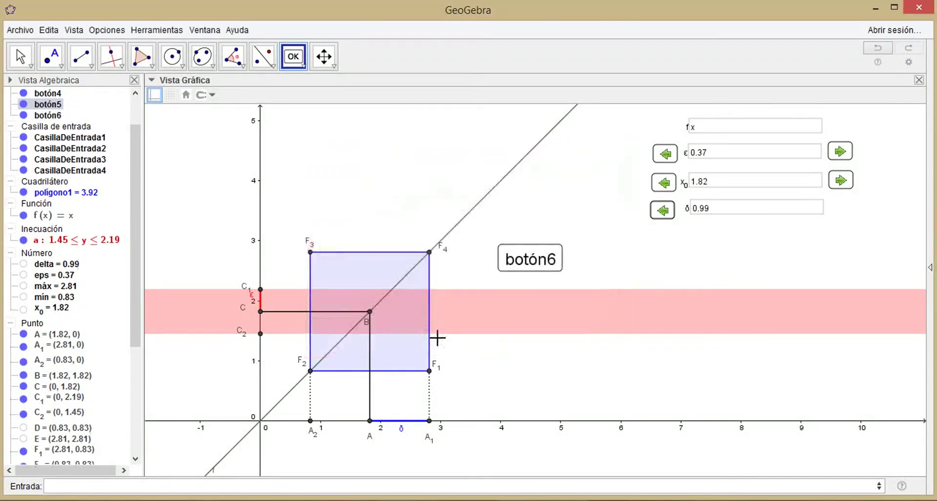
Turn off the δ-increasing button's fixed-object setting and give it the green right-arrow image.
right_click(506, 259)
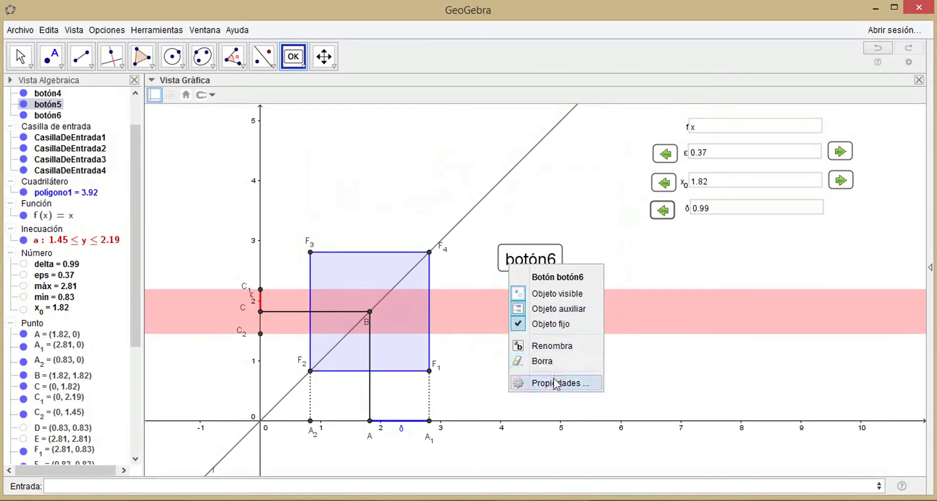
left_click(545, 388)
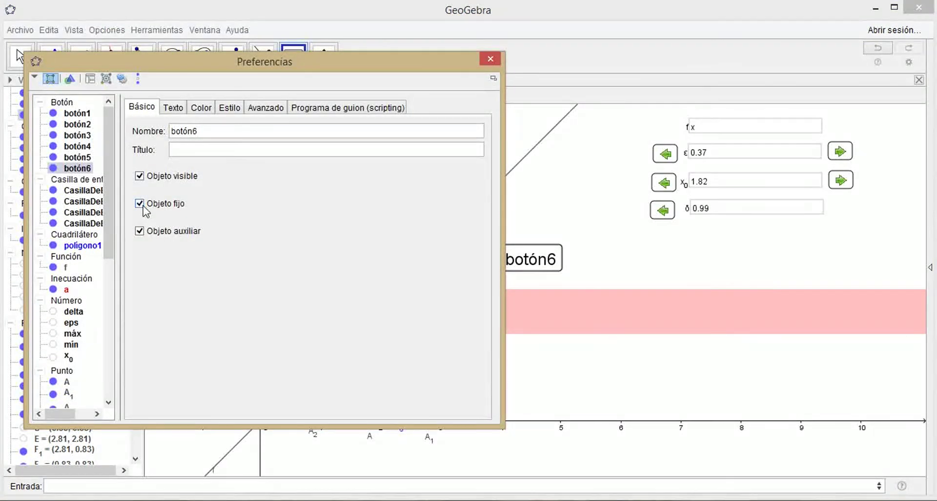
left_click(140, 204)
left_click(232, 109)
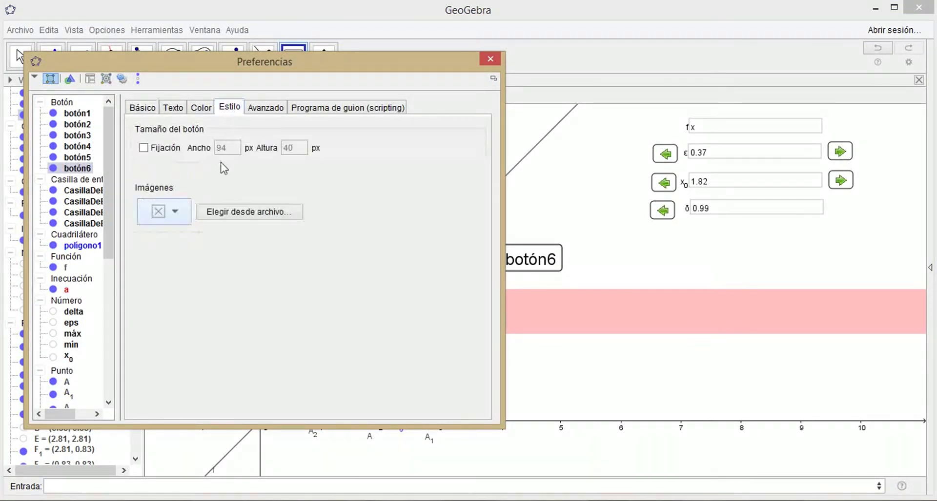
left_click(166, 211)
left_click(150, 265)
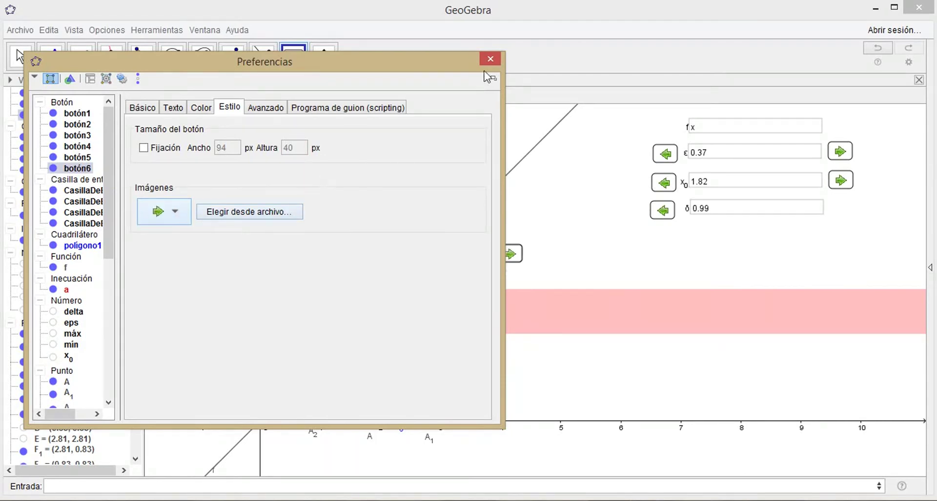
left_click(490, 58)
Move the δ right-arrow button just after the end of the δ input box and fix it there.
left_click(510, 254)
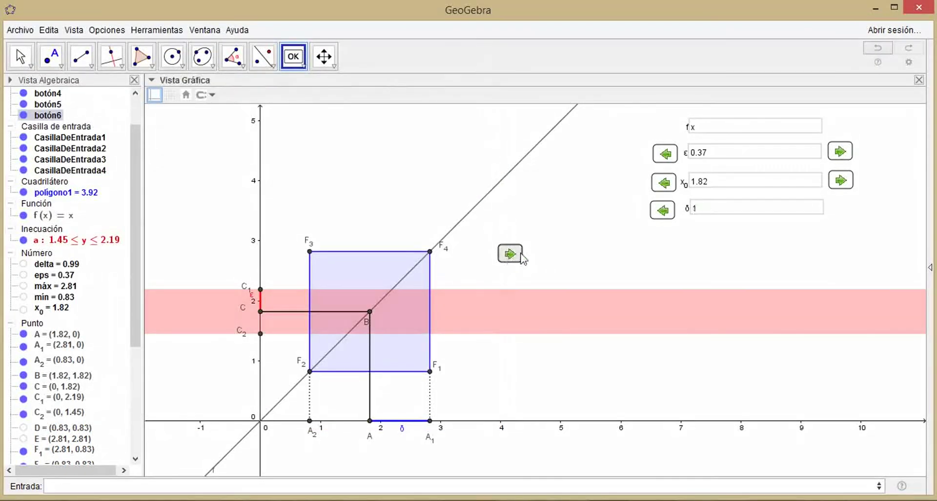
left_click_drag(510, 254, 839, 211)
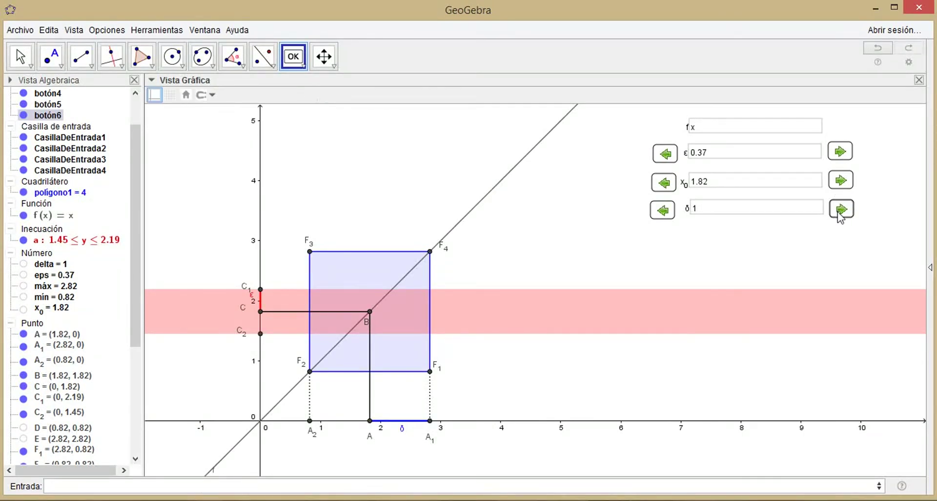
right_click(839, 211)
left_click(869, 278)
key("Escape")
Test both δ arrow buttons by lowering δ to 0.98 and raising it to 1.03.
right_click(670, 211)
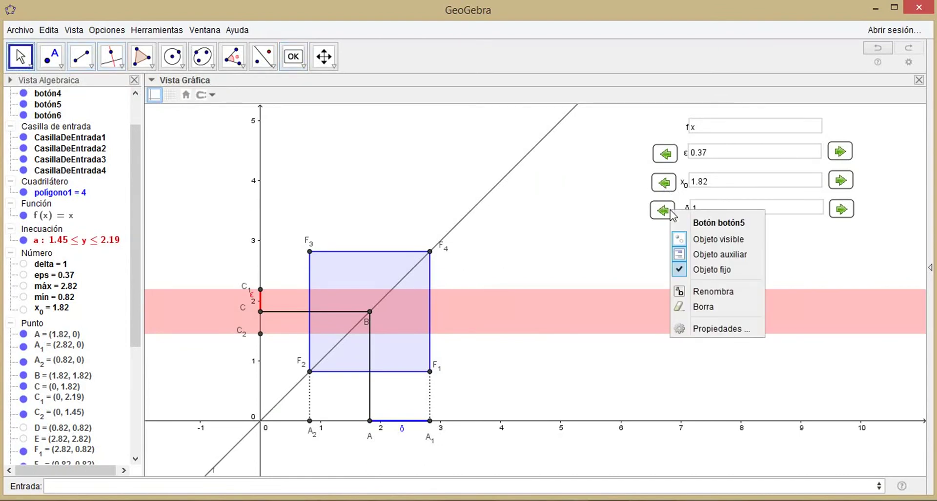
left_click(566, 216)
left_click(663, 210)
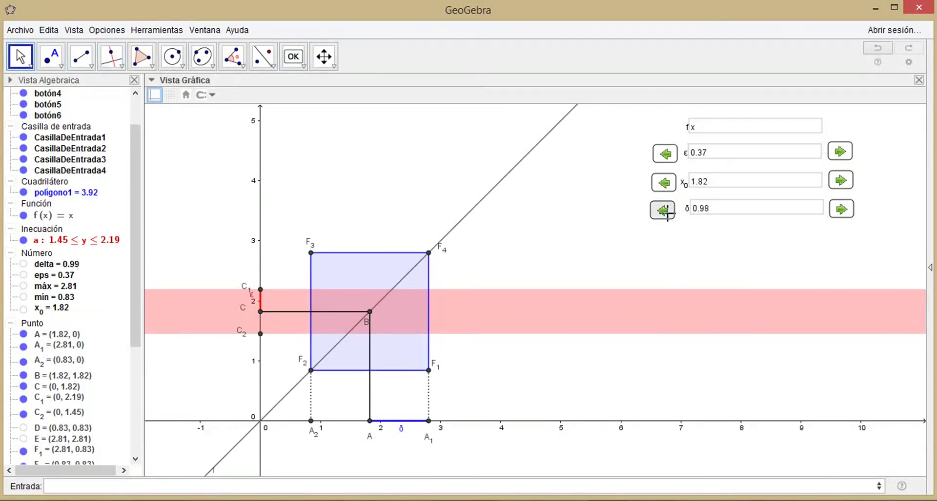
left_click(663, 211)
left_click(841, 210)
left_click(848, 211)
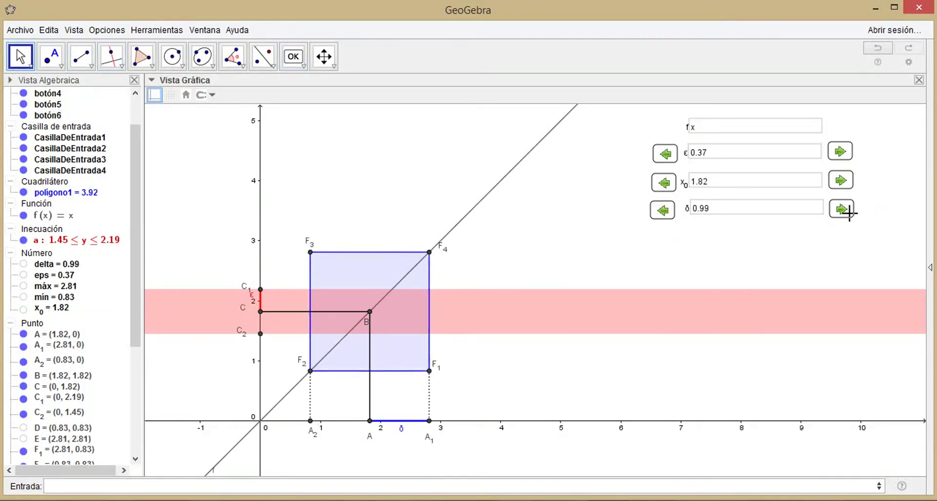
left_click(847, 211)
left_click(847, 211)
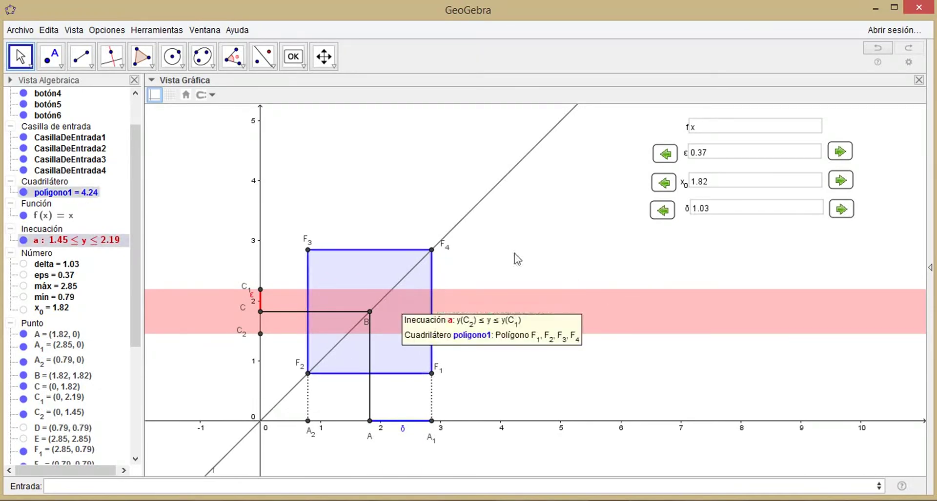
Shift the red band behind the δ controls, lower δ to 1.02 with its left-arrow button, and shift the band back below them.
left_click_drag(517, 258, 511, 152)
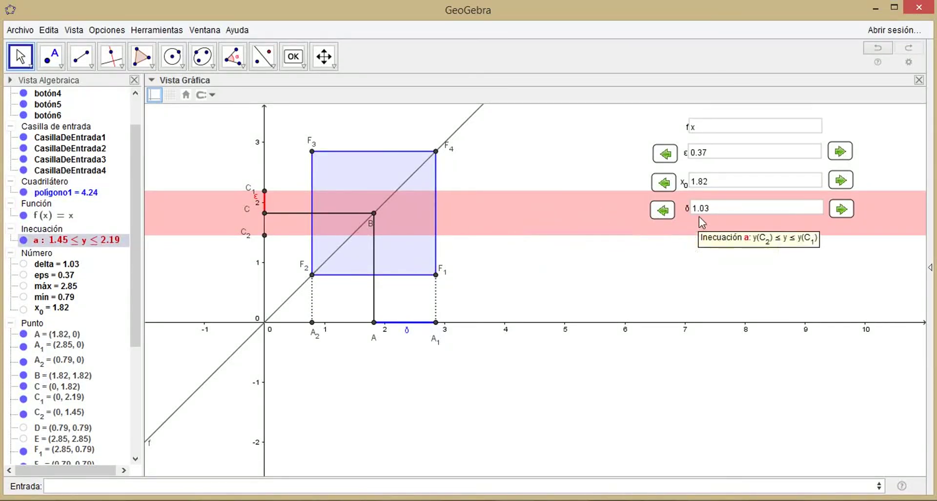
left_click(658, 212)
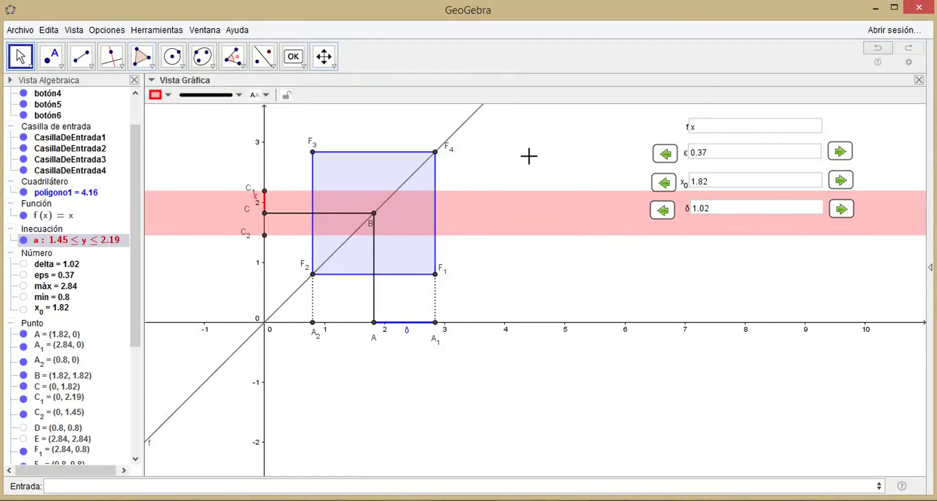
left_click_drag(525, 155, 506, 242)
Check the layer setting of the red inequality band in its advanced properties.
right_click(512, 289)
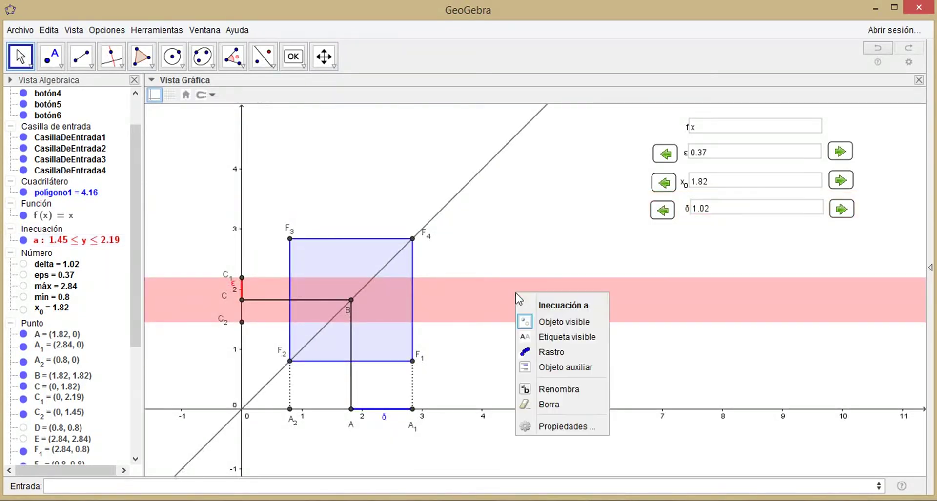
left_click(532, 427)
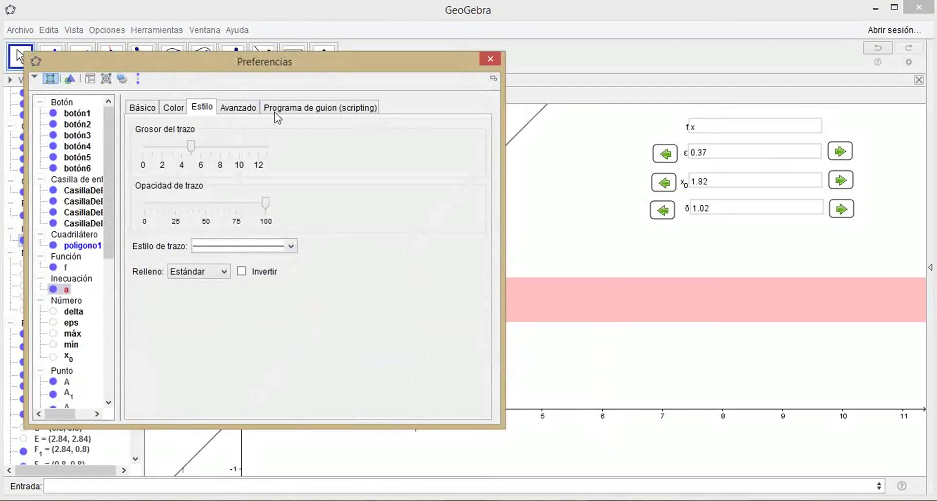
left_click(247, 108)
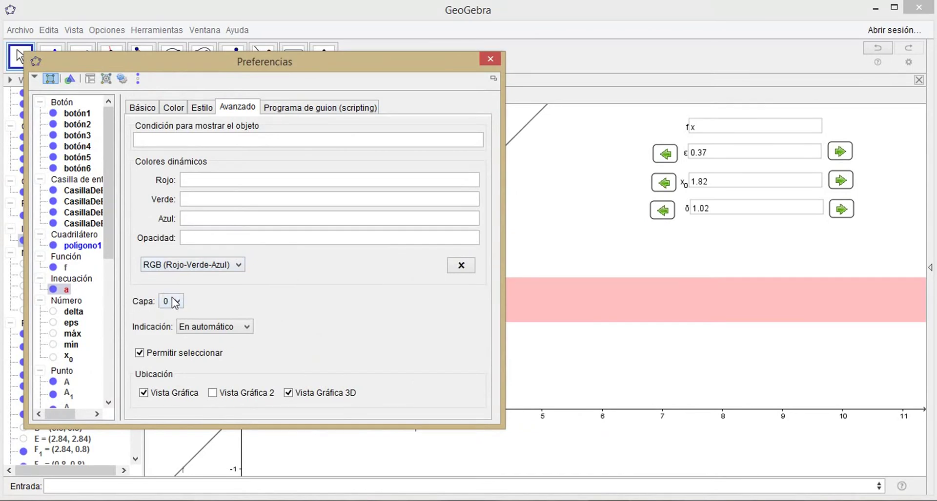
left_click(491, 58)
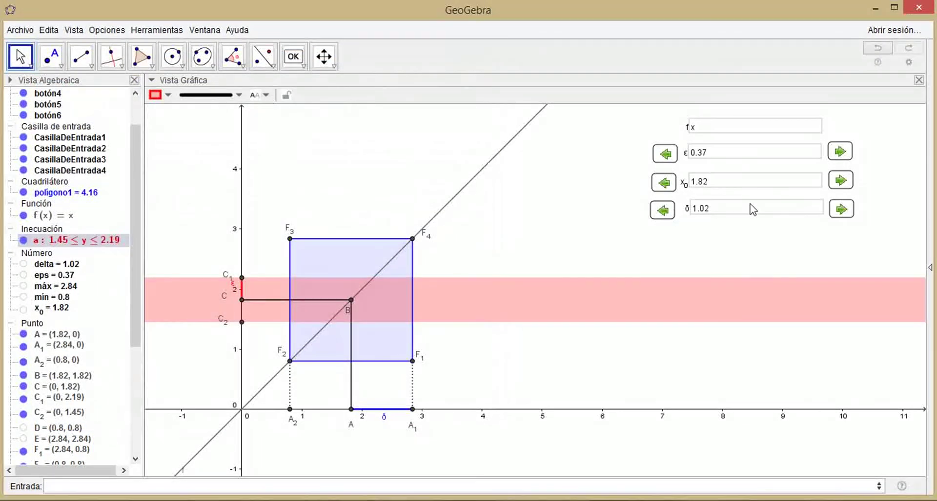
Set the layer of the δ left-arrow button to 1.
right_click(657, 215)
left_click(702, 331)
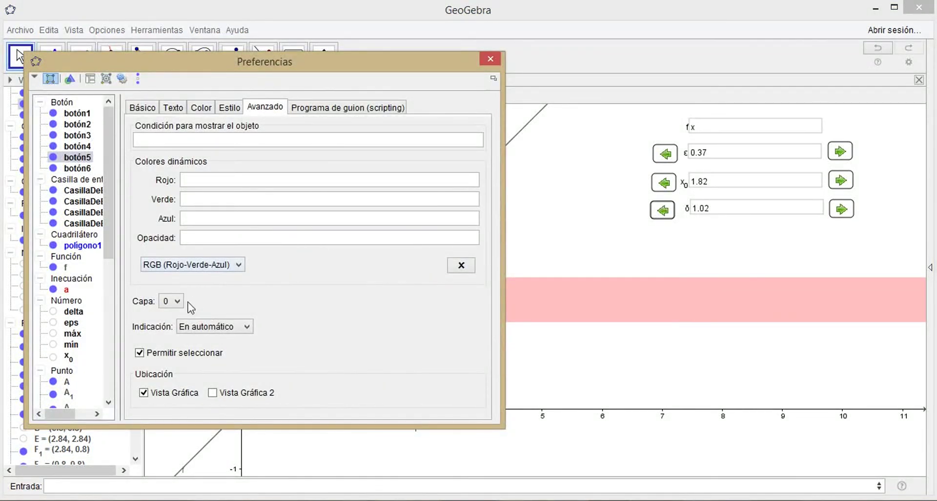
left_click(178, 301)
left_click(171, 327)
left_click(490, 59)
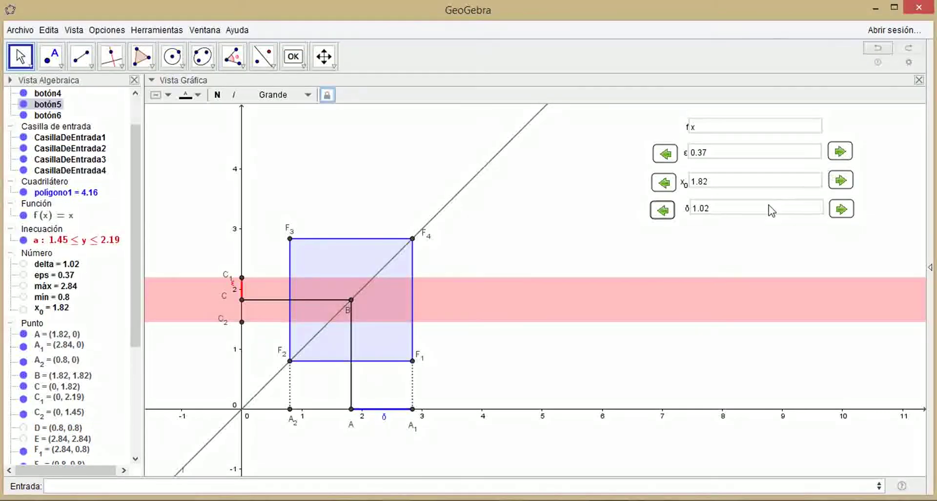
Set the layer of the δ input box to 1.
right_click(769, 210)
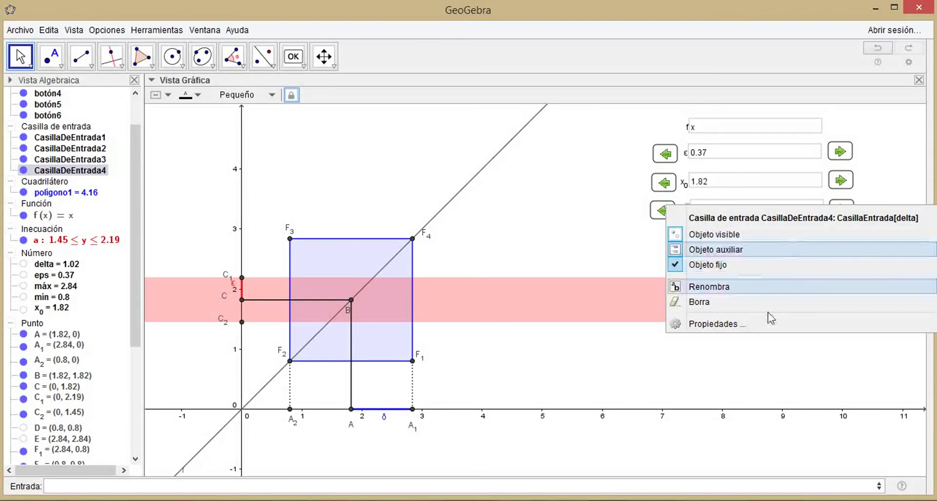
left_click(721, 343)
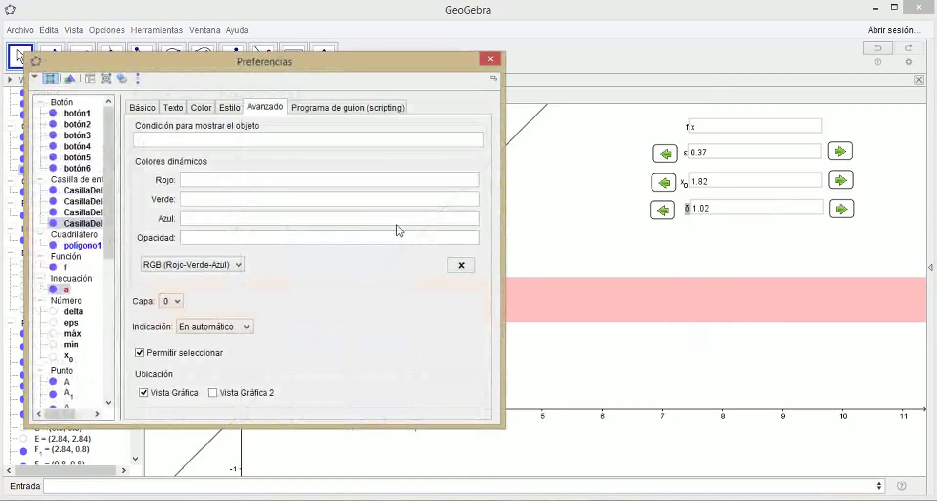
left_click(177, 302)
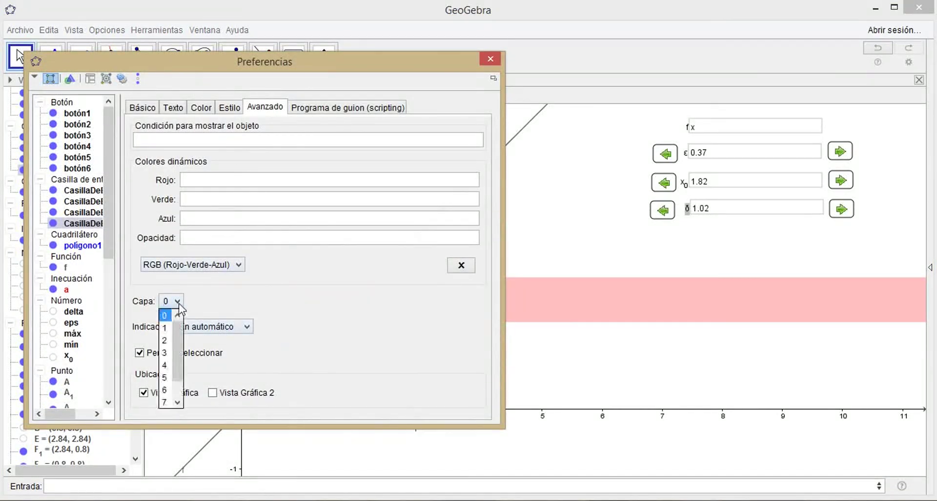
left_click(178, 323)
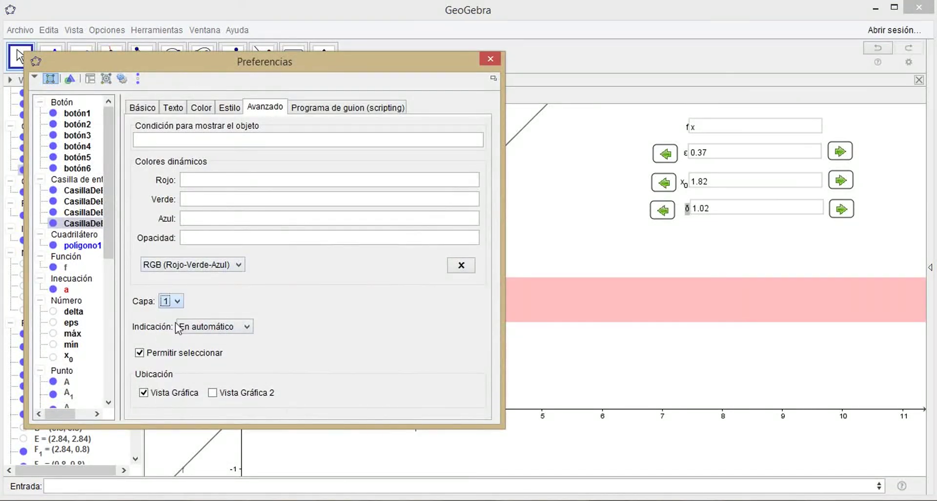
left_click(492, 61)
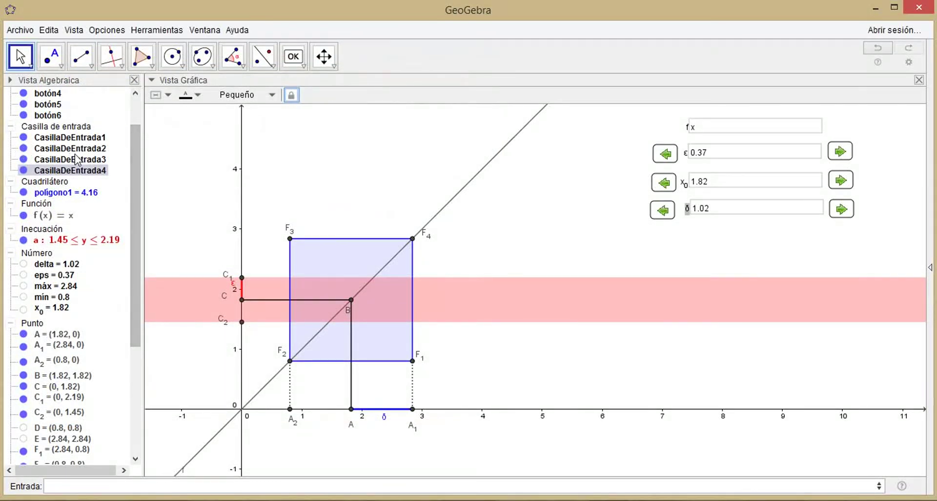
Set the layer of all four input boxes and all six arrow buttons to 1 together.
left_click(80, 139)
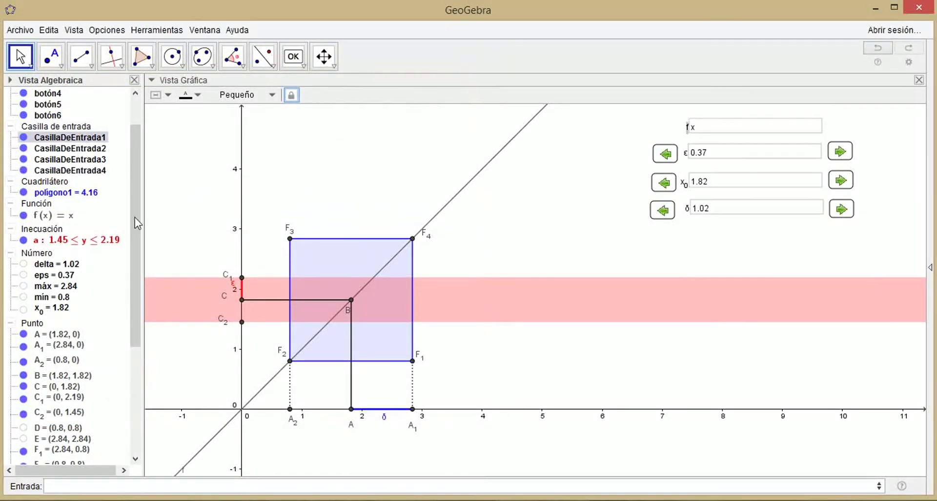
left_click(80, 149, "ctrl")
left_click(86, 160, "ctrl")
left_click(92, 171, "ctrl")
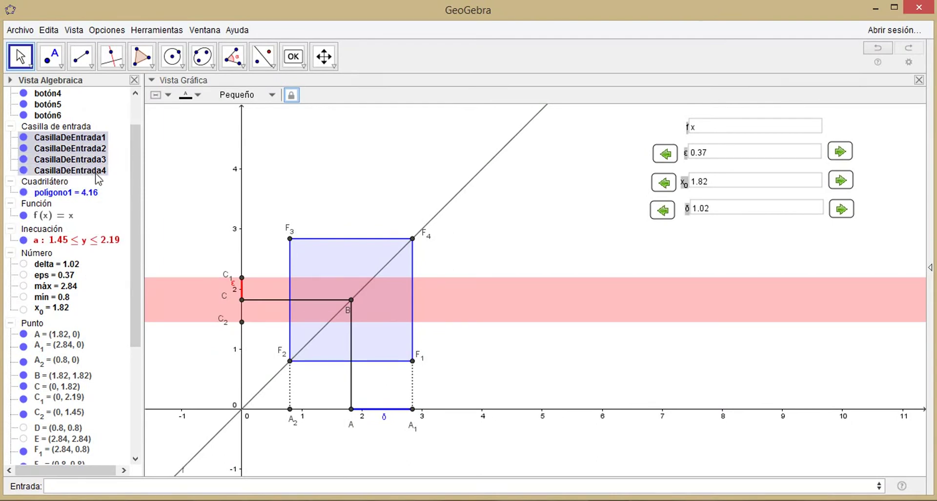
scroll(134, 156, "up", 3)
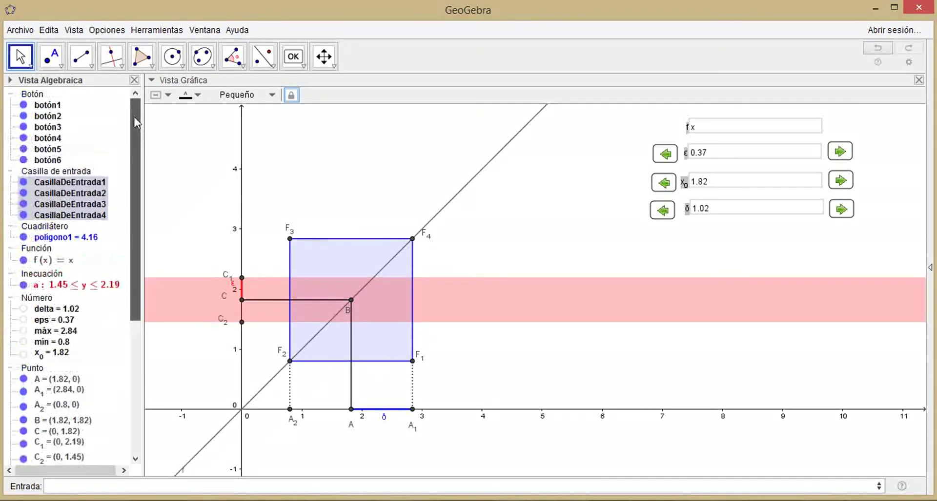
left_click(48, 160, "ctrl")
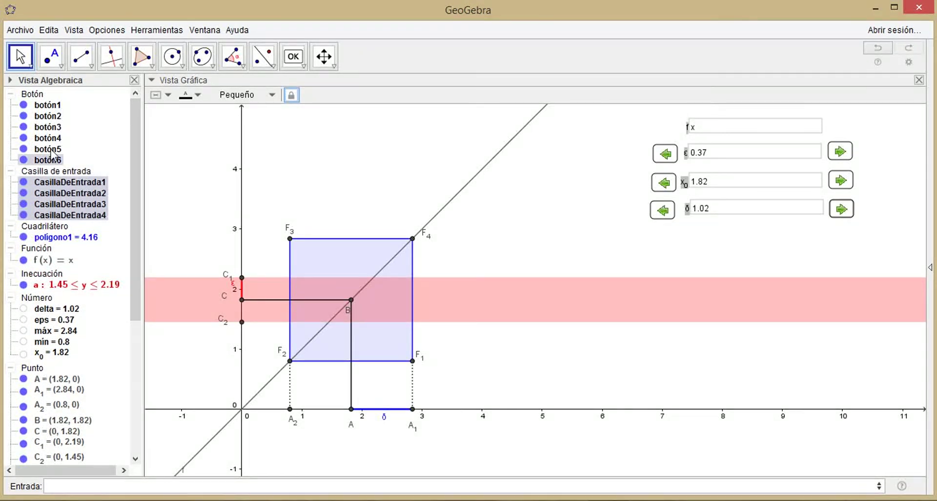
left_click(54, 149, "ctrl")
left_click(55, 141, "ctrl")
left_click(53, 127, "ctrl")
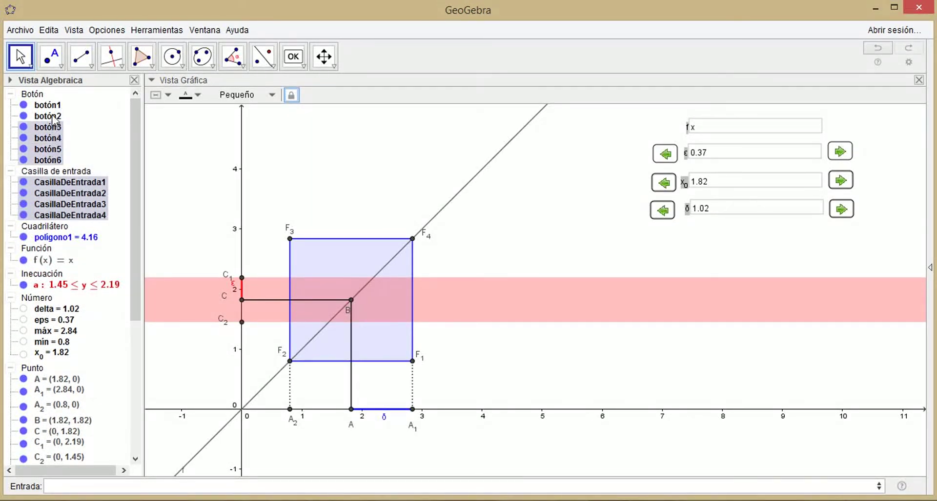
left_click(53, 116, "ctrl")
left_click(52, 106, "ctrl")
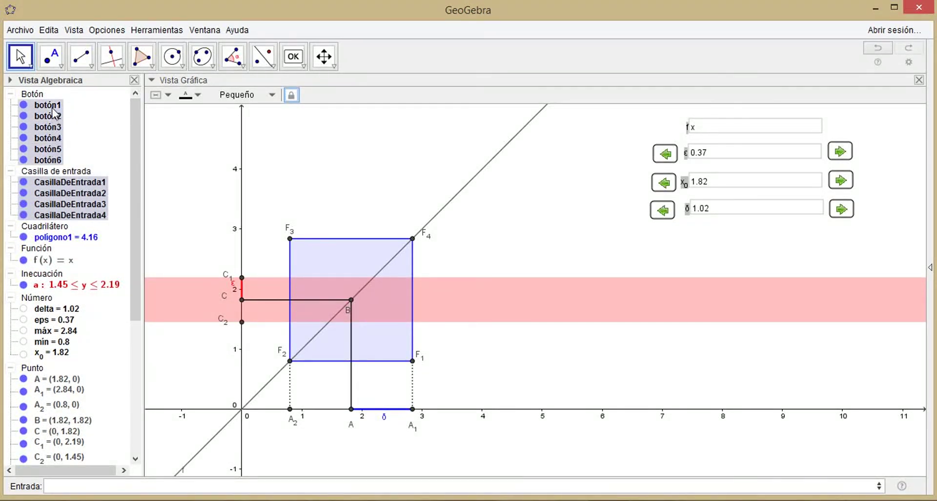
right_click(49, 139)
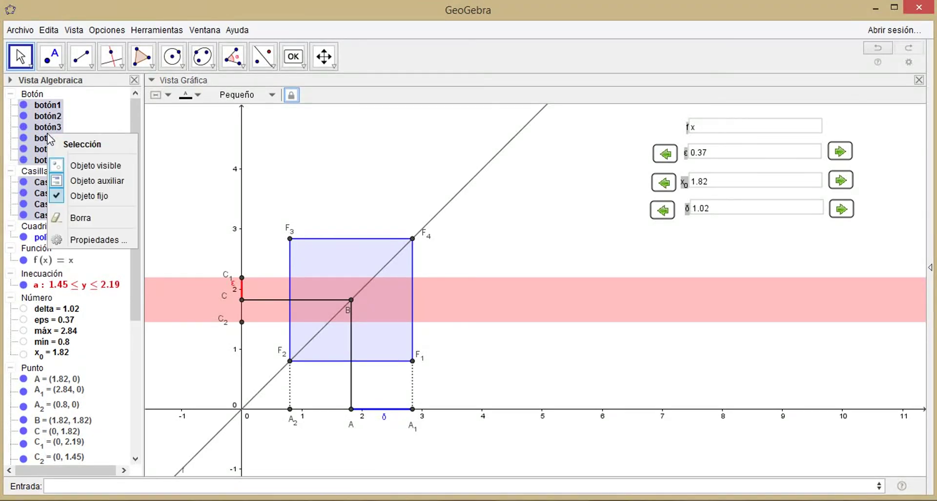
left_click(98, 240)
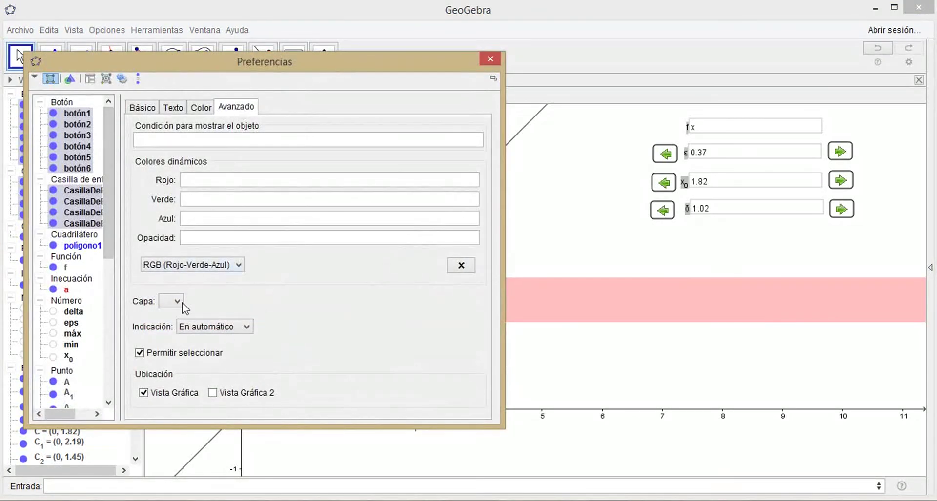
left_click(181, 303)
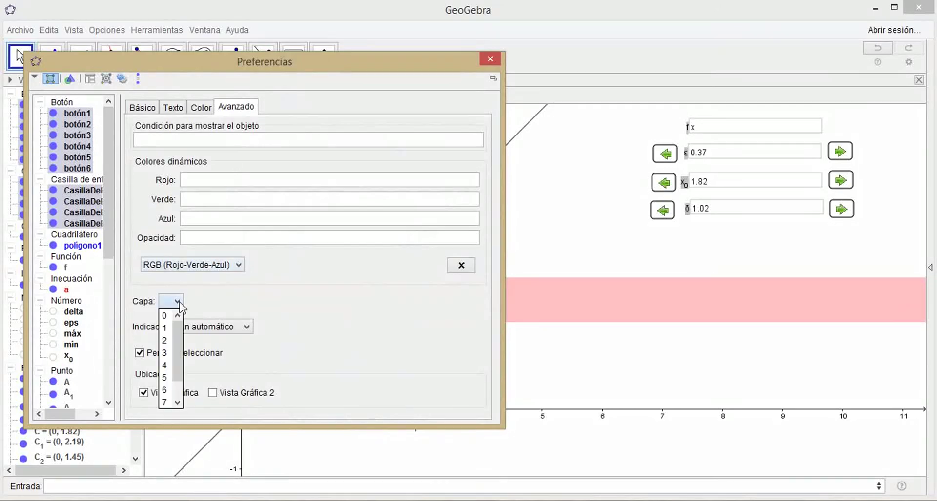
left_click(166, 328)
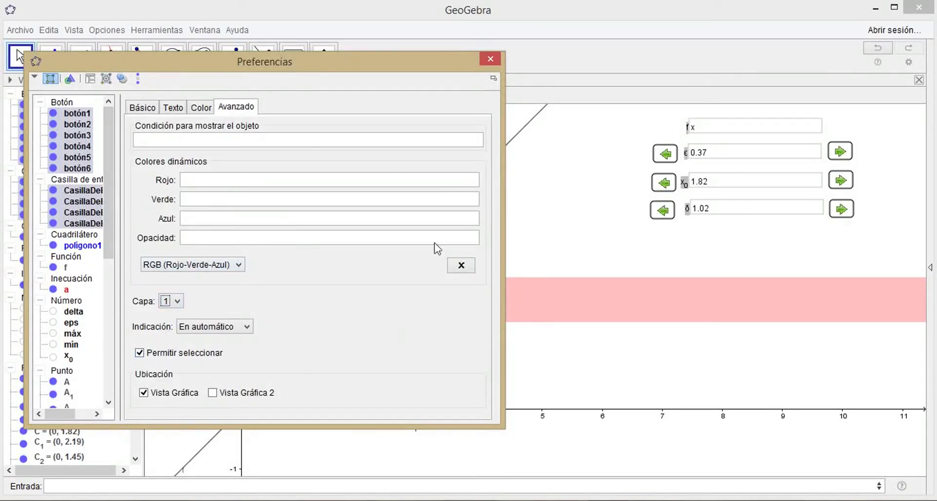
left_click(490, 61)
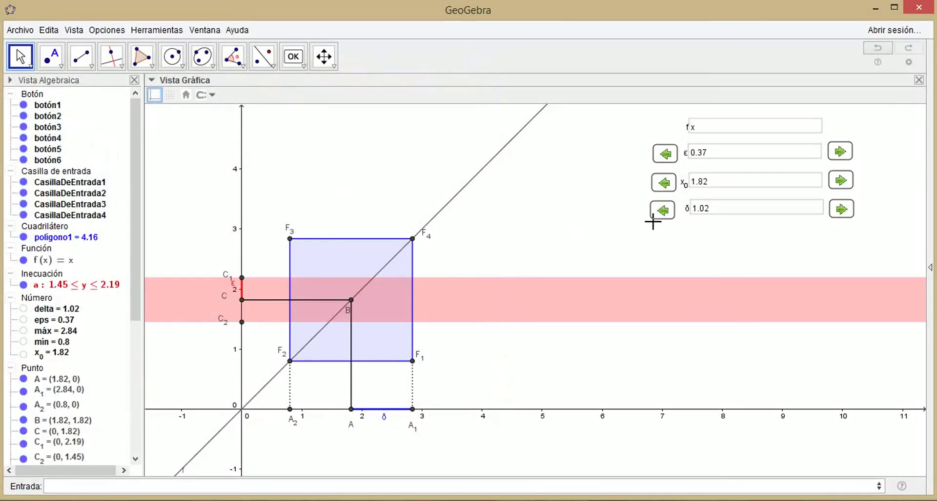
Place the red band behind the x_0 and δ controls and lower δ to 0.95 with its left-arrow button.
left_click_drag(491, 259, 429, 145)
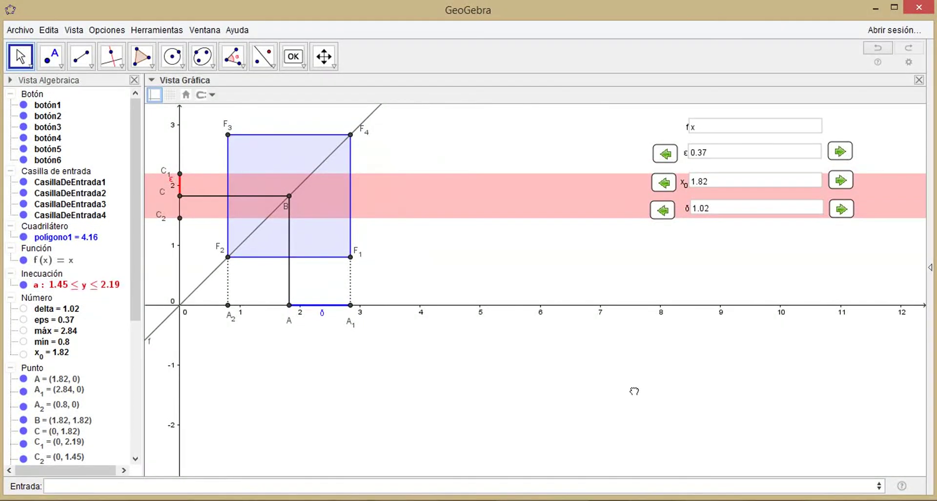
left_click(663, 216)
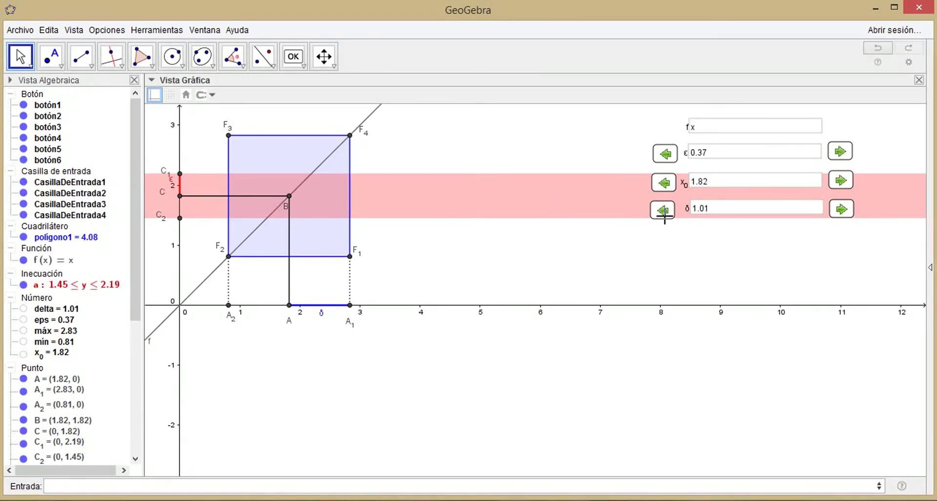
left_click(664, 216)
left_click(664, 215)
left_click(664, 215)
left_click(663, 215)
left_click(664, 215)
left_click(664, 215)
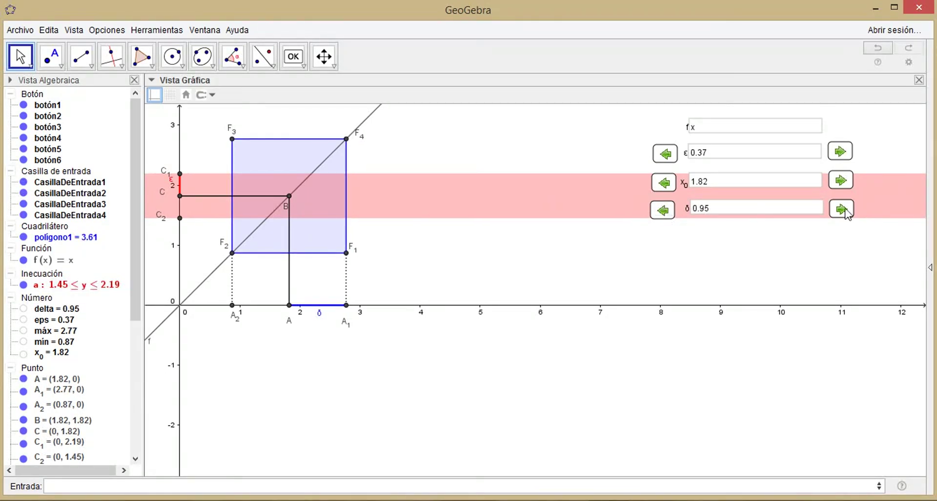
Raise δ to 1.02 with its right-arrow button while the band lies behind the controls.
left_click(842, 209)
left_click(841, 209)
left_click(842, 209)
left_click(841, 208)
left_click(841, 209)
left_click(841, 208)
left_click(842, 209)
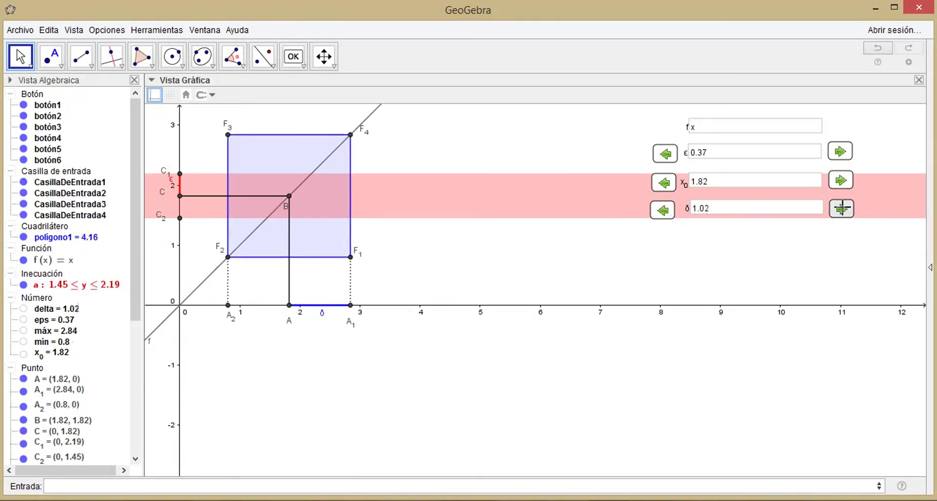
Test both x_0 arrow buttons over the band, raising x_0 a few steps and lowering it to 1.77.
left_click(841, 181)
left_click(841, 181)
left_click(841, 181)
left_click(664, 186)
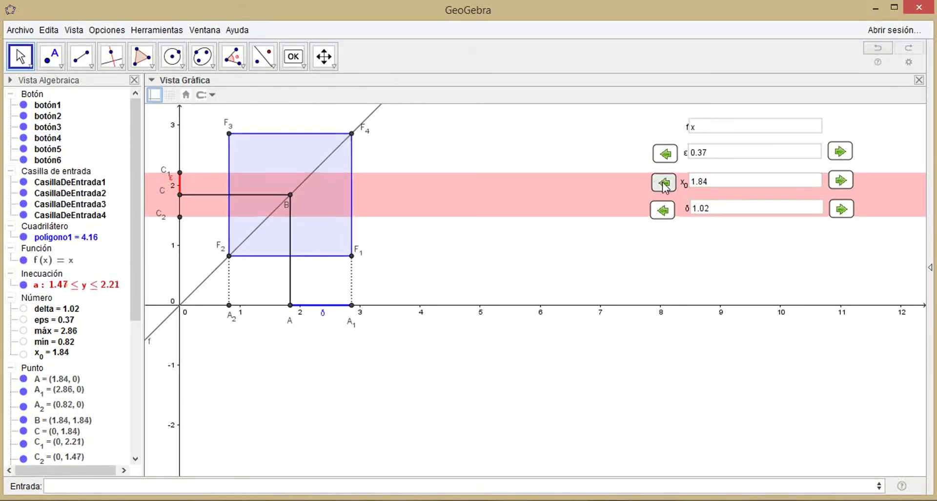
left_click(665, 184)
left_click(664, 185)
left_click(665, 185)
left_click(664, 185)
left_click(665, 184)
left_click(665, 185)
left_click(665, 185)
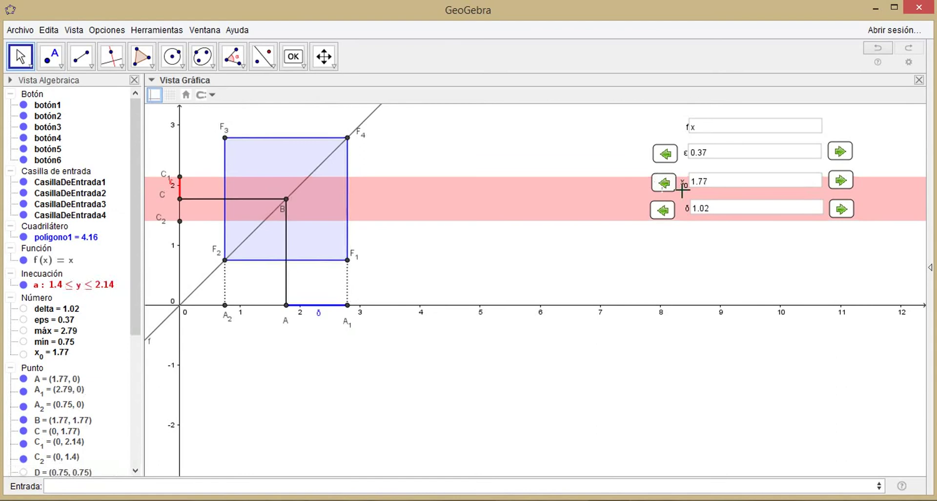
Set x_0 to 2 through its input box.
left_click(717, 181)
key("BackSpace")
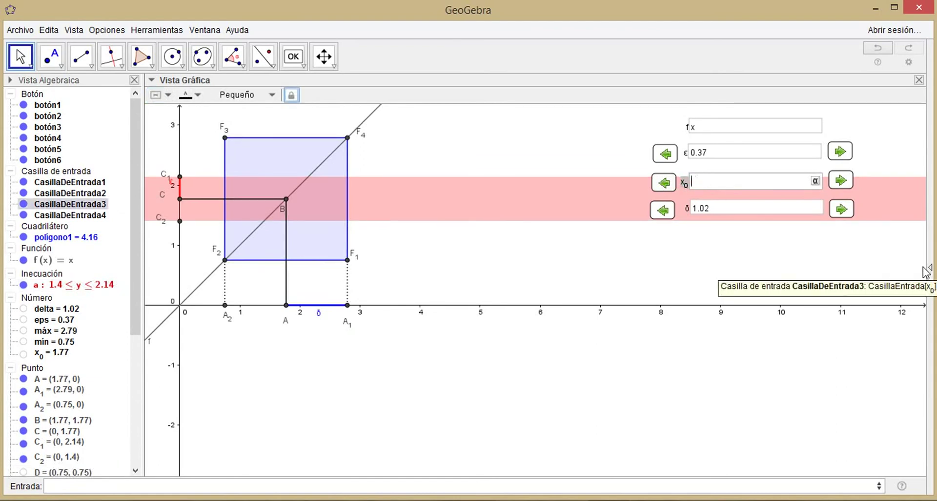
type("2")
key("Return")
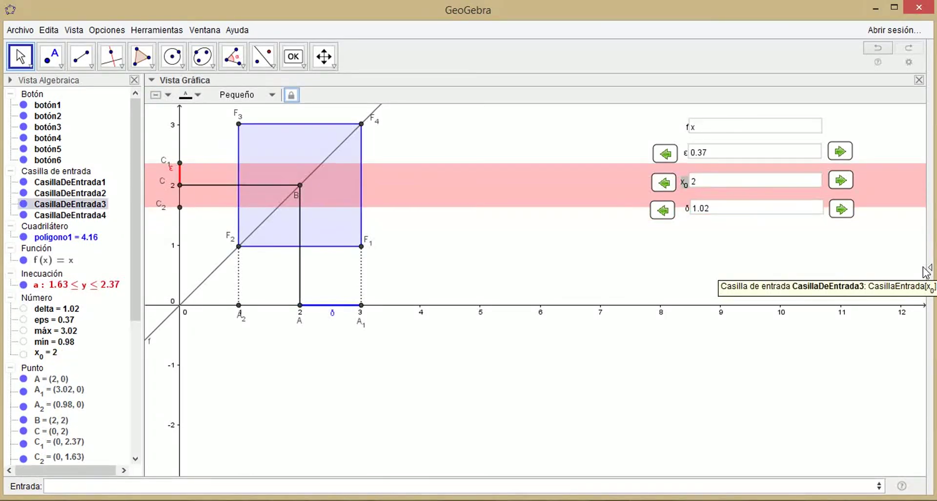
left_click_drag(580, 299, 641, 422)
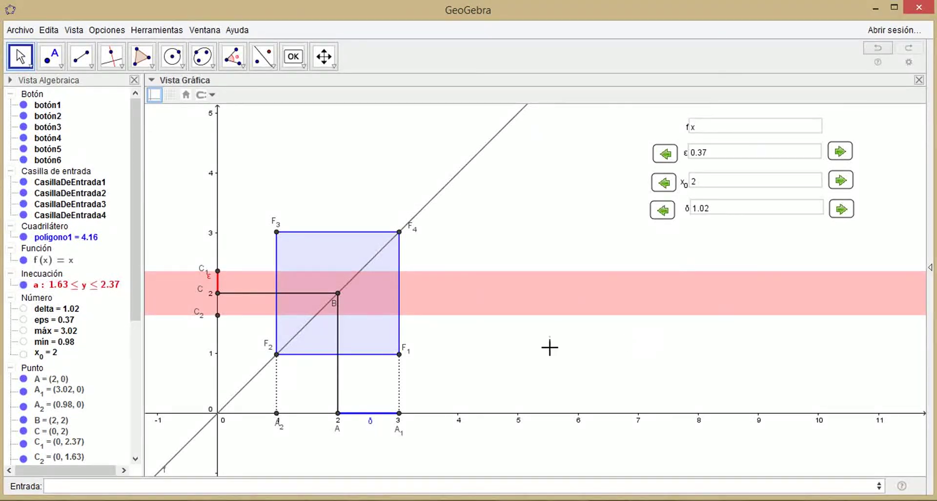
left_click_drag(539, 373, 564, 373)
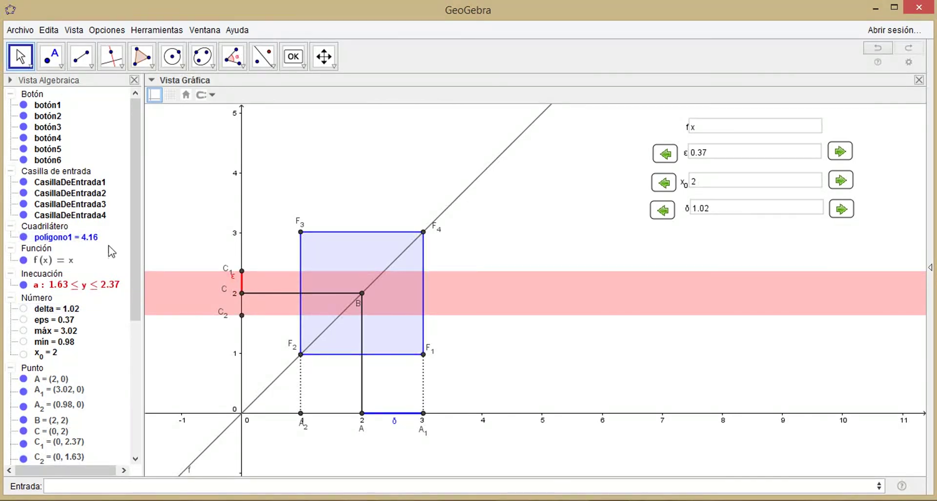
Hide the labels of all points in the construction at once.
left_click_drag(135, 195, 150, 293)
left_click(30, 192)
right_click(30, 193)
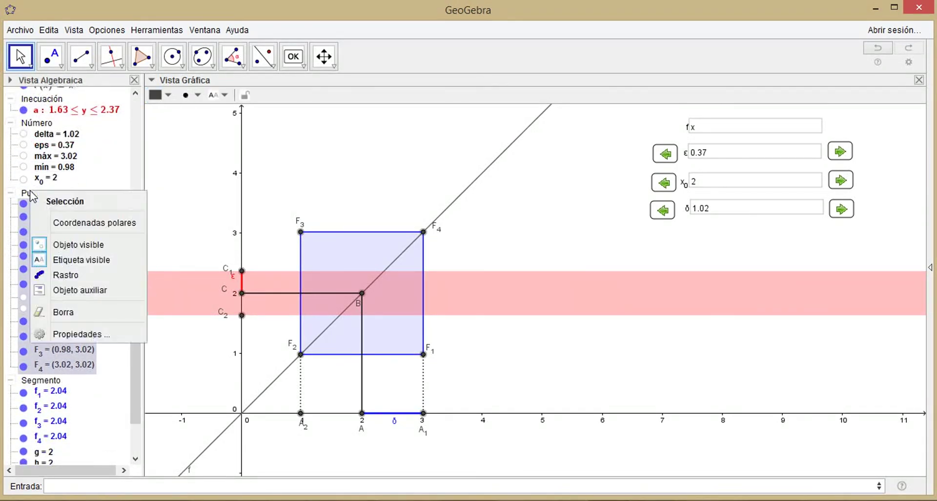
left_click(88, 263)
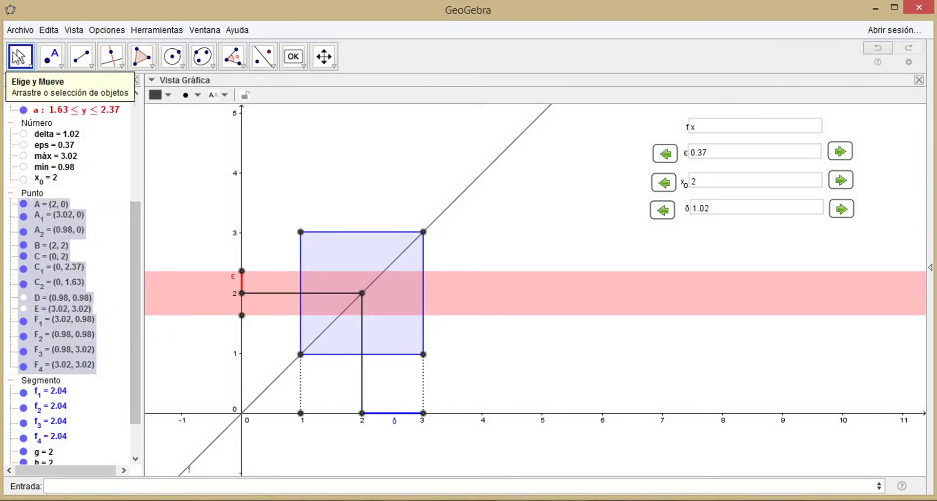
left_click_drag(560, 386, 559, 387)
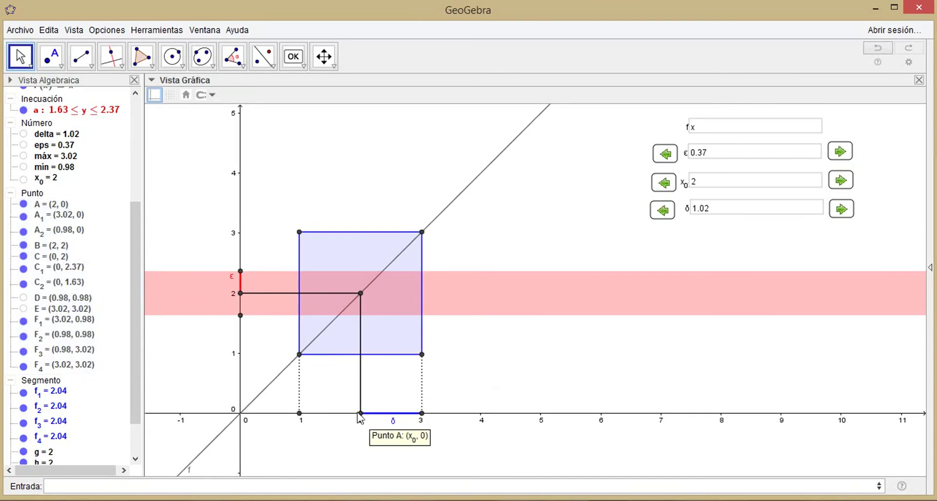
Give point A on the x-axis the caption x_0 and show that caption as its label.
right_click(362, 414)
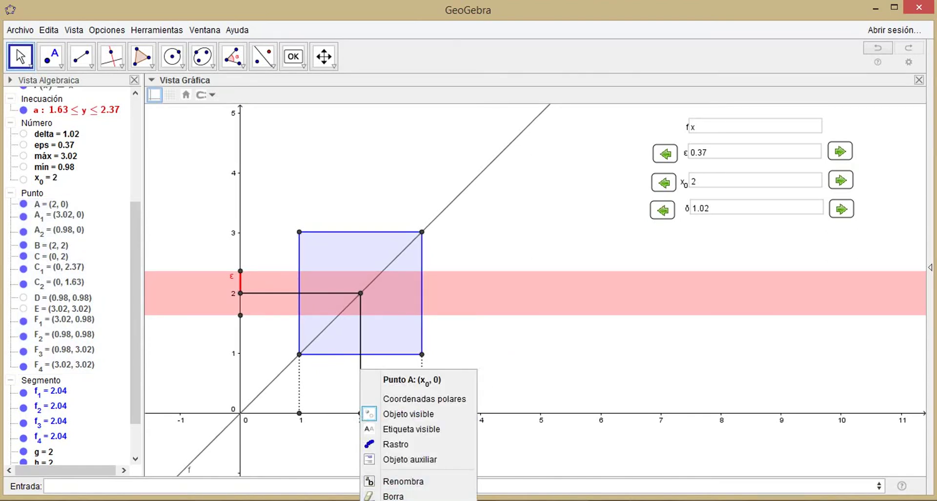
left_click(403, 500)
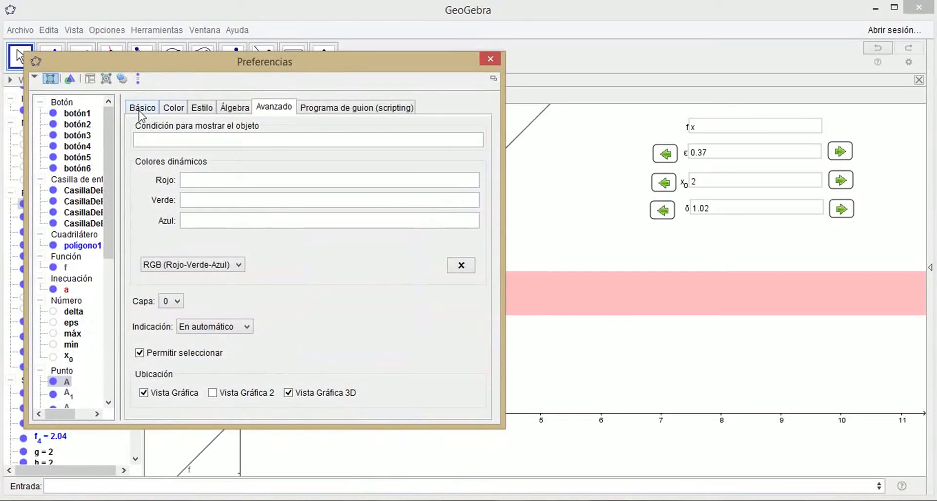
left_click(146, 110)
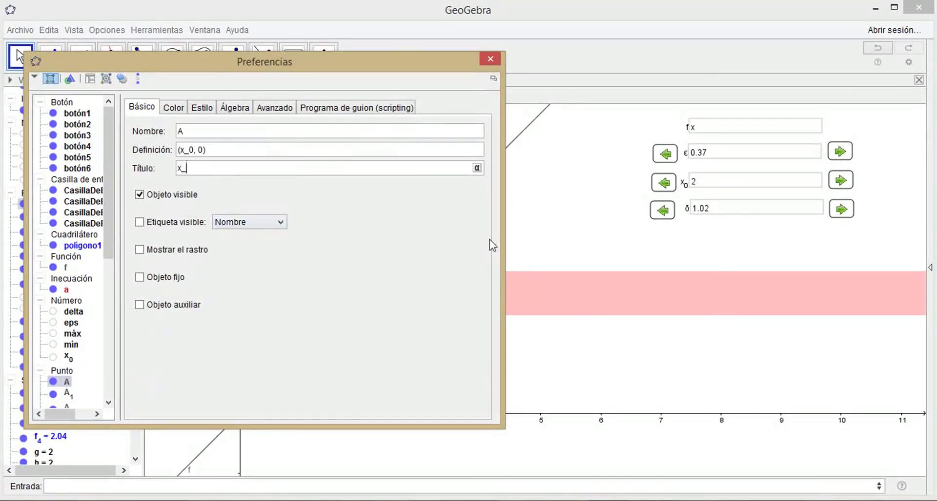
left_click(490, 59)
right_click(360, 413)
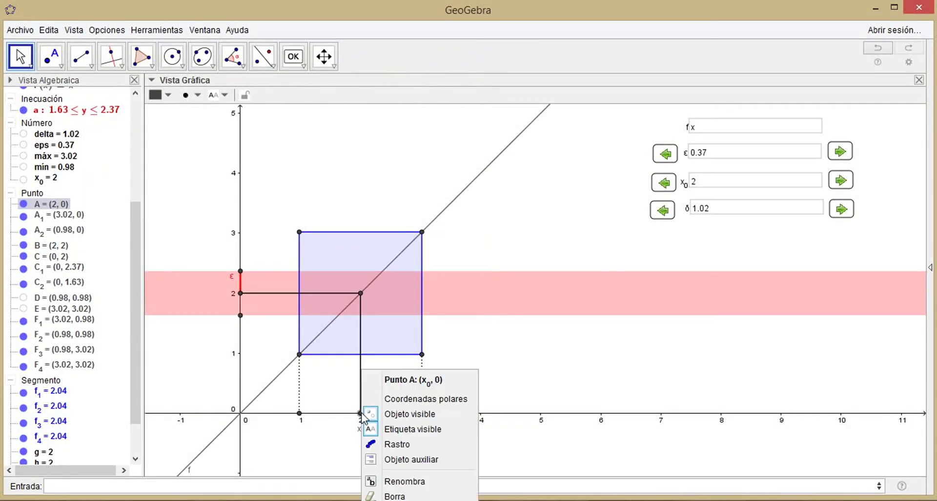
left_click(337, 447)
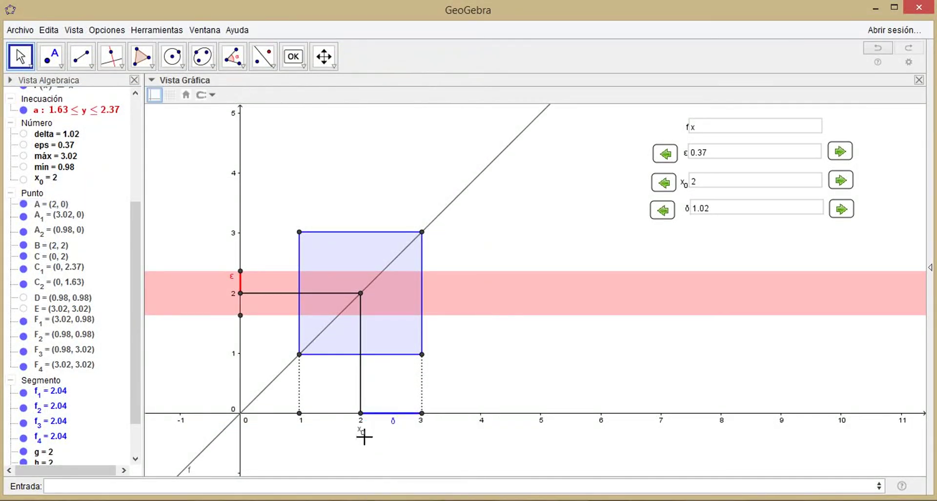